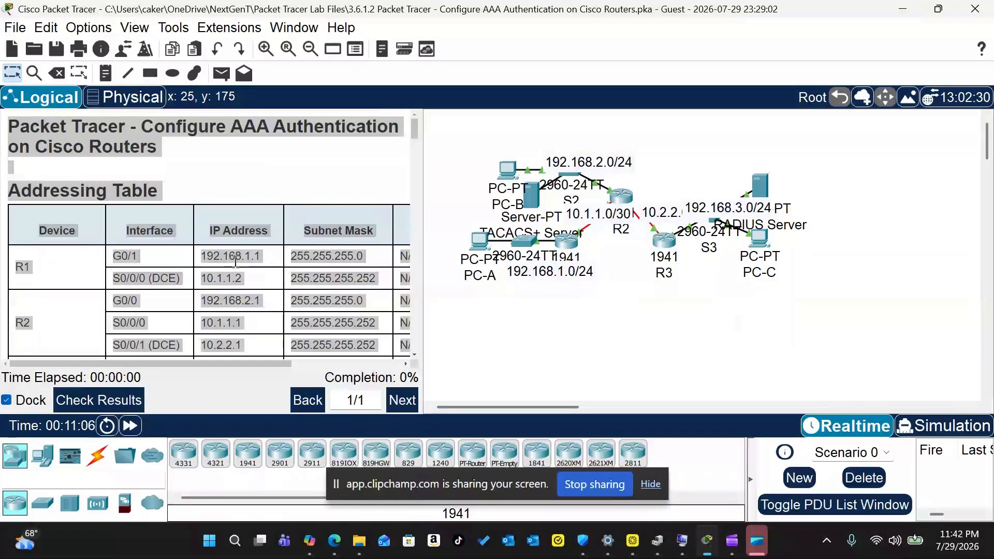
Step: Read through the Background/Scenario and Part 1 instructions in the activity pane
click(247, 274)
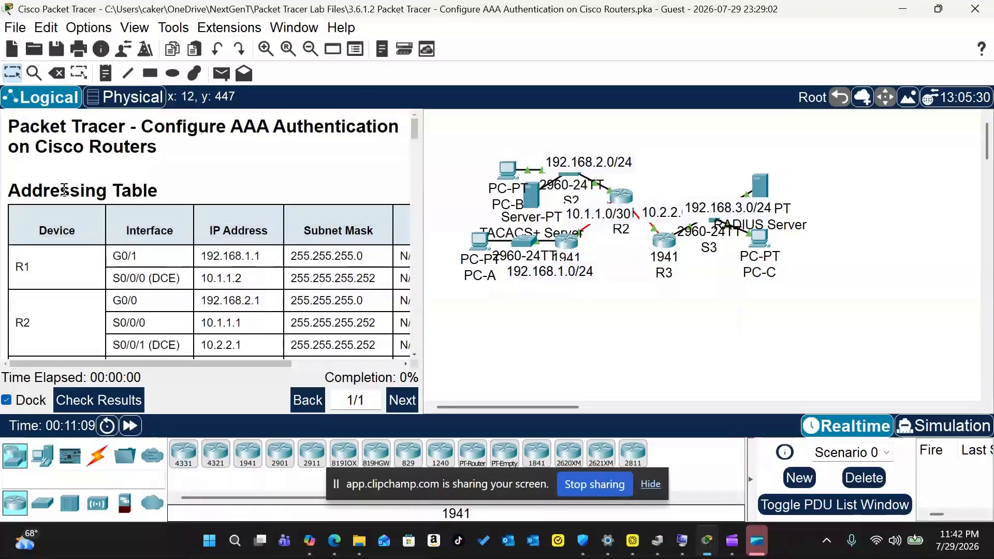
drag(178, 364, 178, 363)
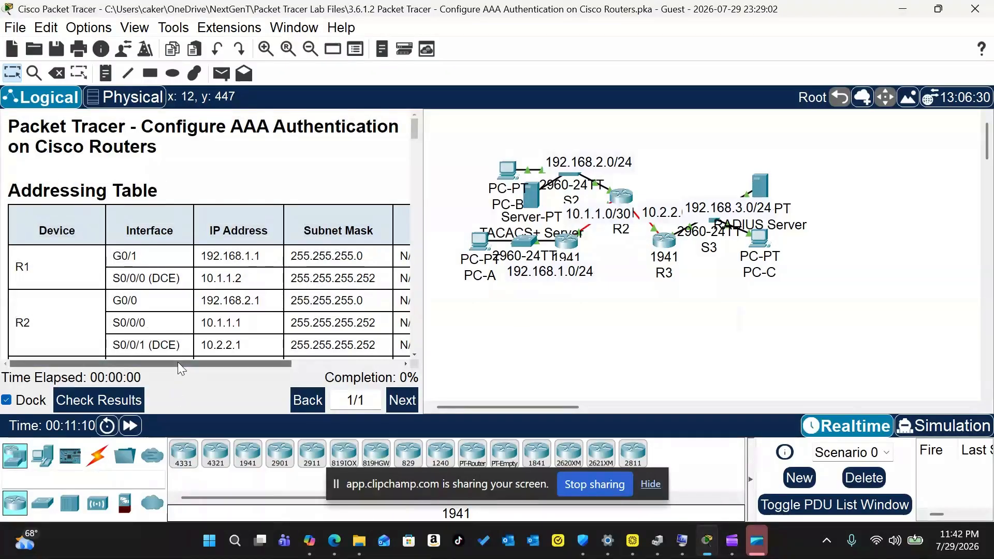
scroll(177, 310, down, 2)
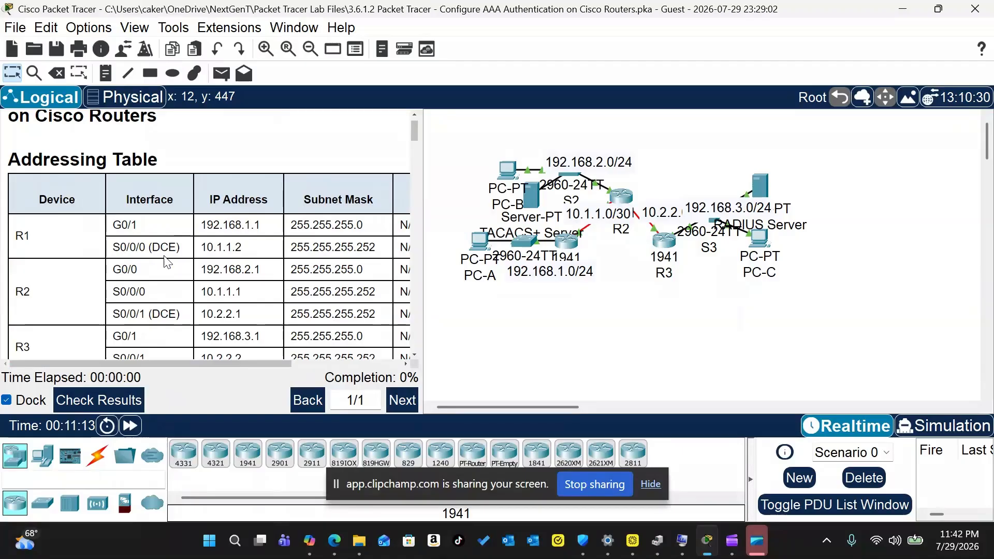
scroll(177, 236, down, 2)
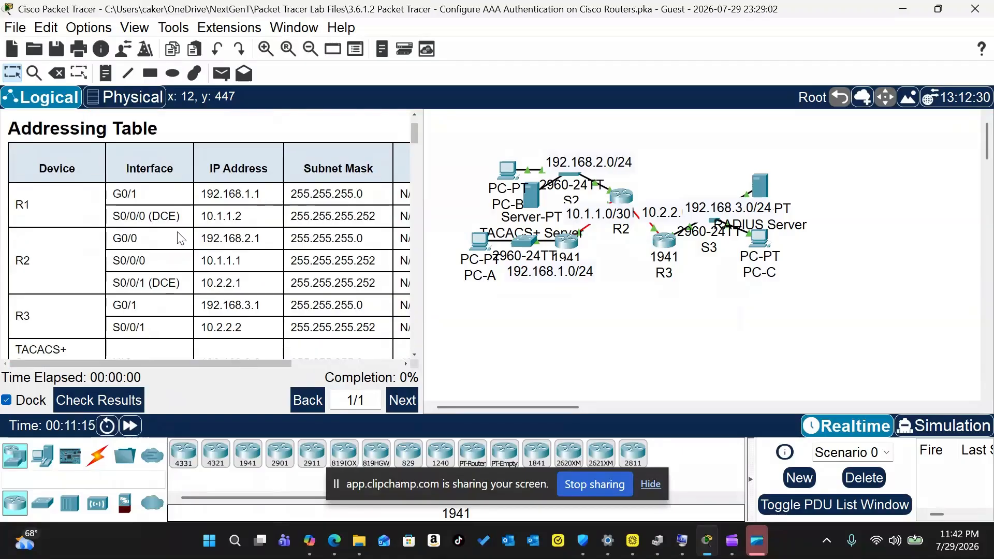
scroll(291, 206, down, 2)
scroll(283, 217, down, 1)
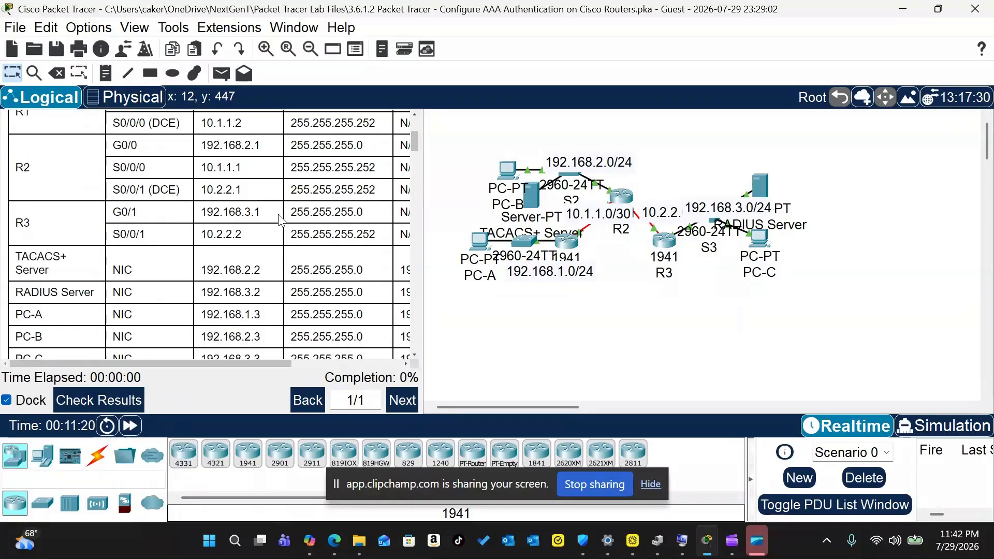
scroll(280, 220, down, 2)
scroll(280, 220, down, 5)
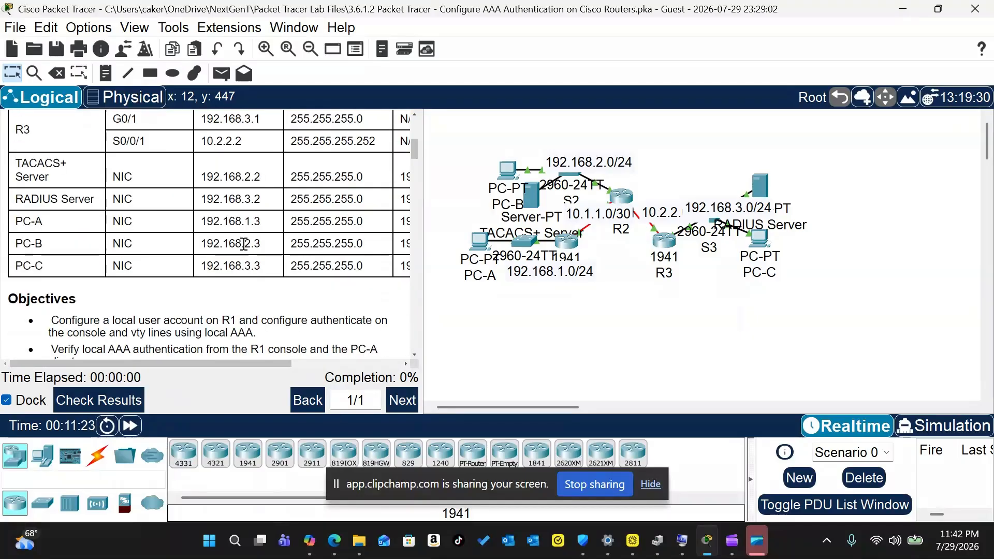
scroll(243, 242, down, 2)
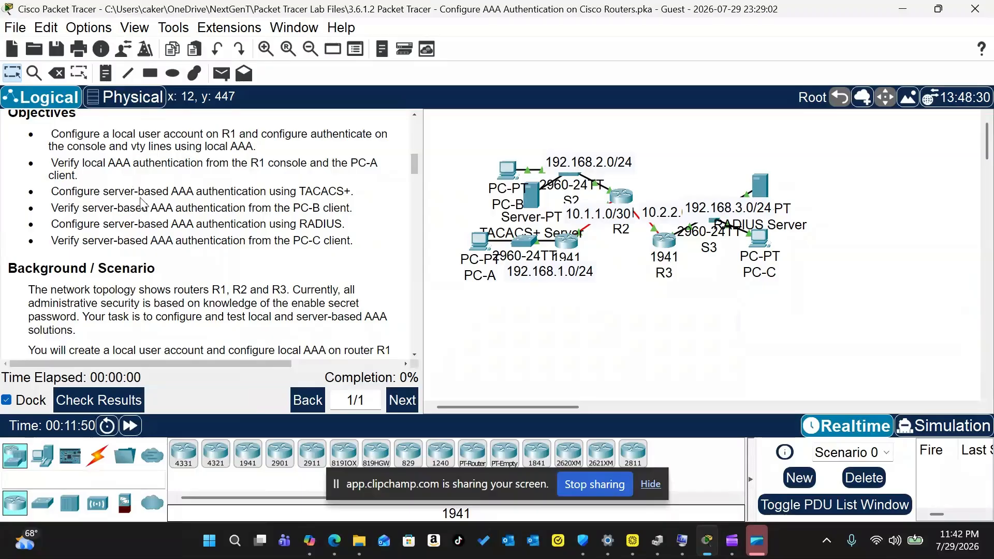
scroll(169, 192, down, 3)
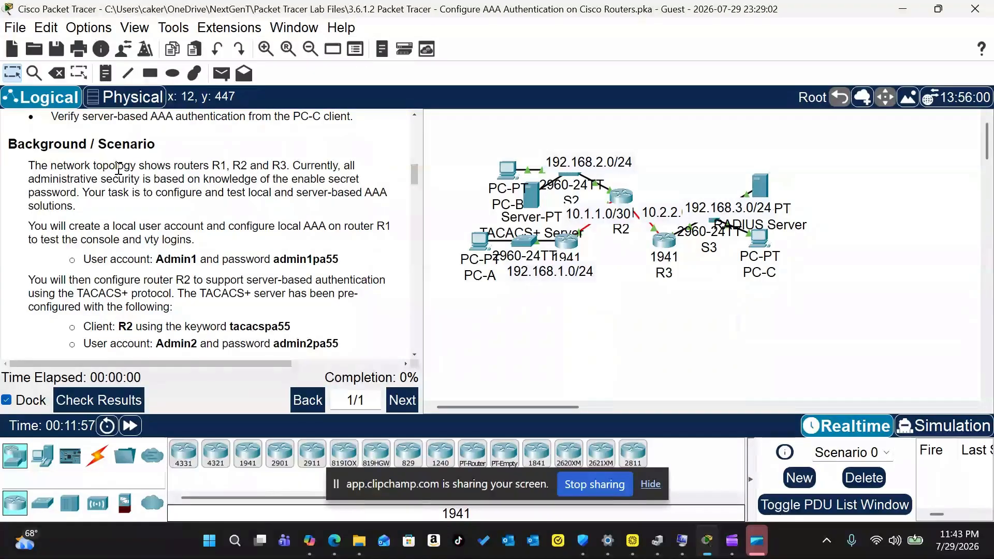
scroll(115, 171, down, 1)
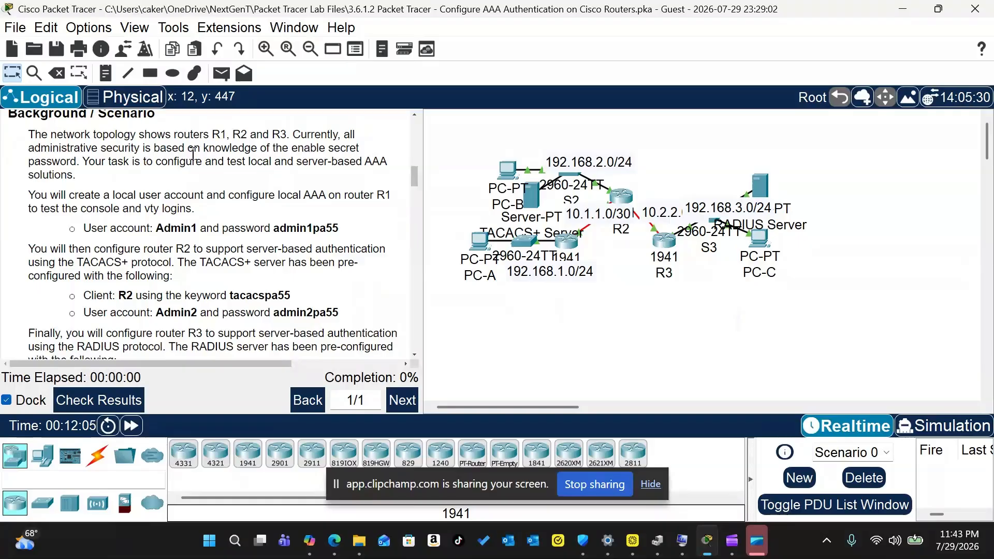
scroll(196, 155, down, 1)
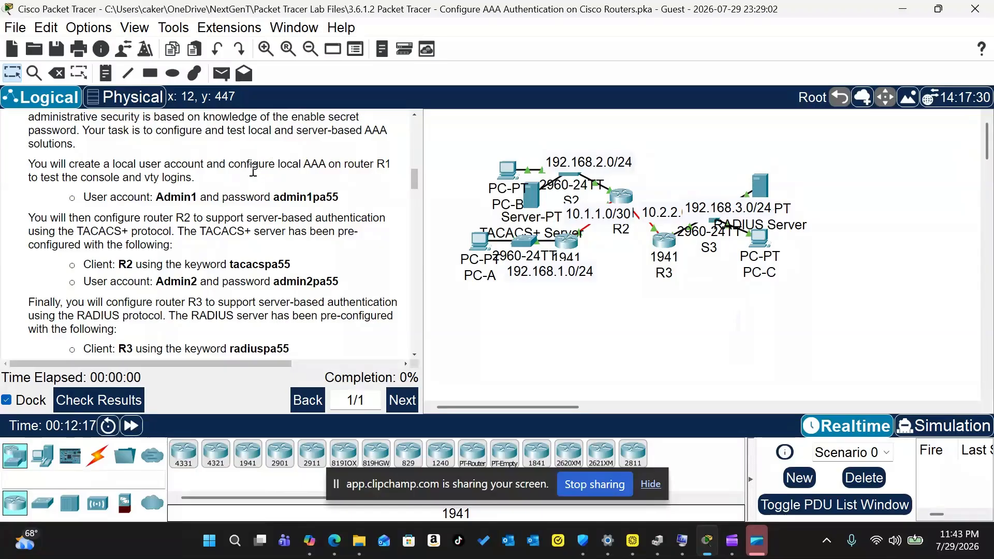
scroll(201, 192, down, 1)
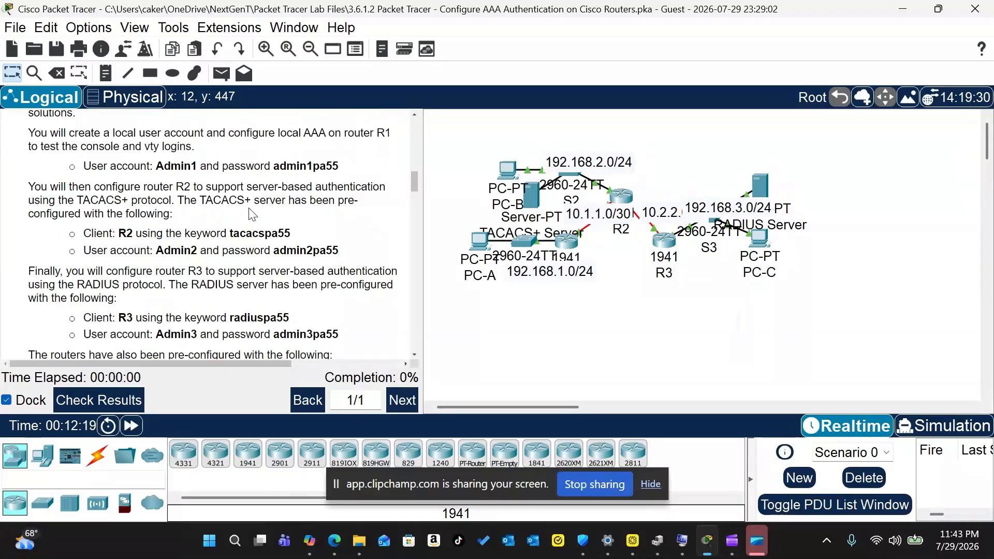
scroll(259, 203, down, 1)
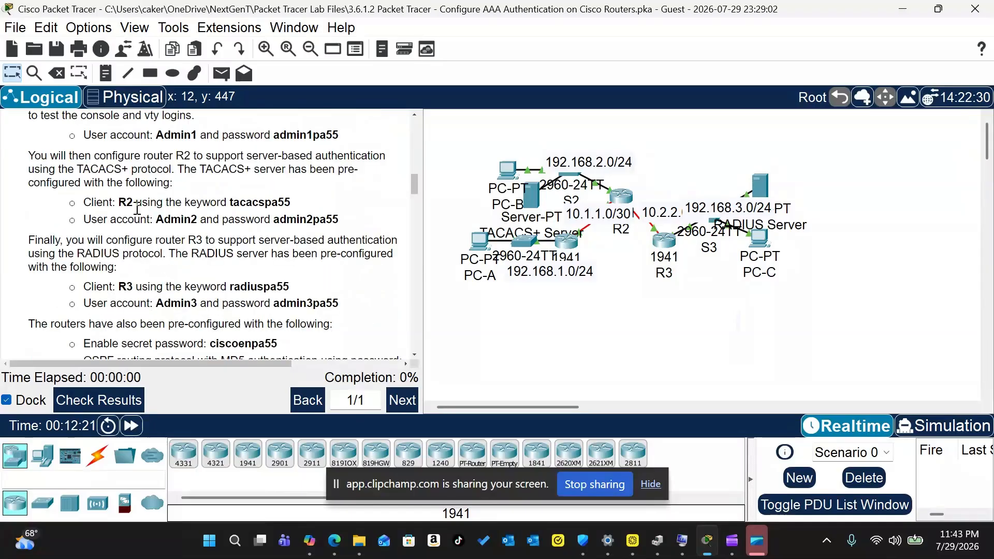
scroll(154, 223, down, 1)
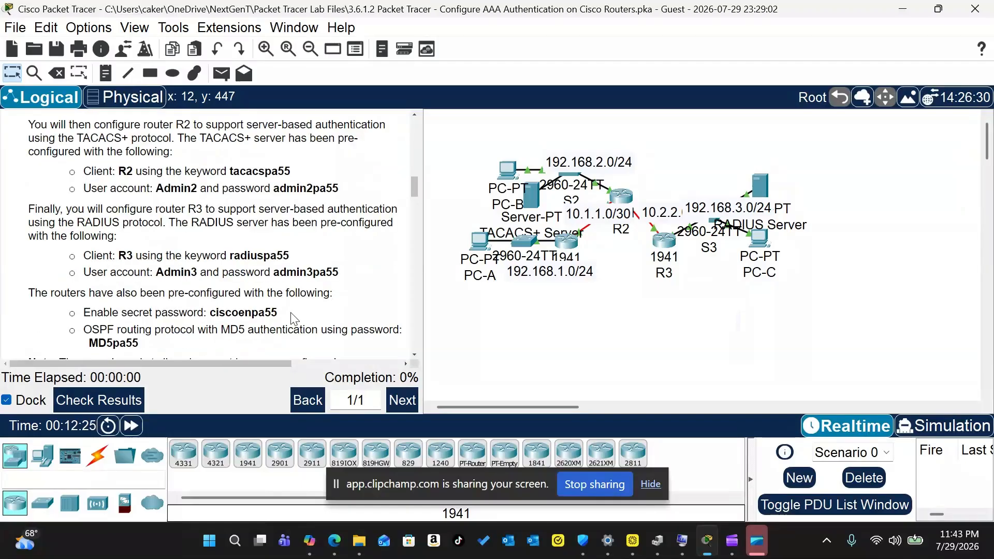
scroll(206, 243, down, 2)
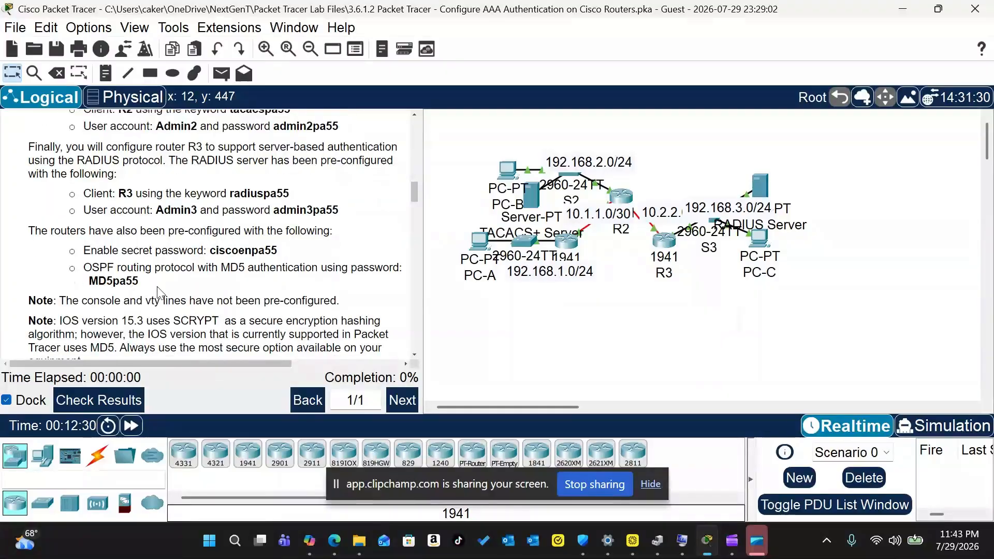
scroll(150, 243, down, 1)
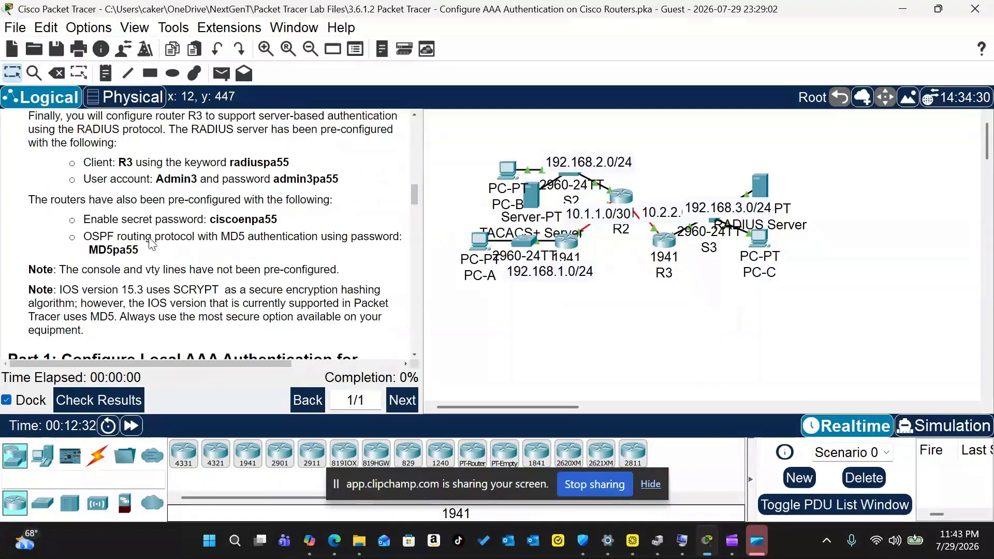
scroll(171, 207, down, 5)
scroll(172, 194, down, 2)
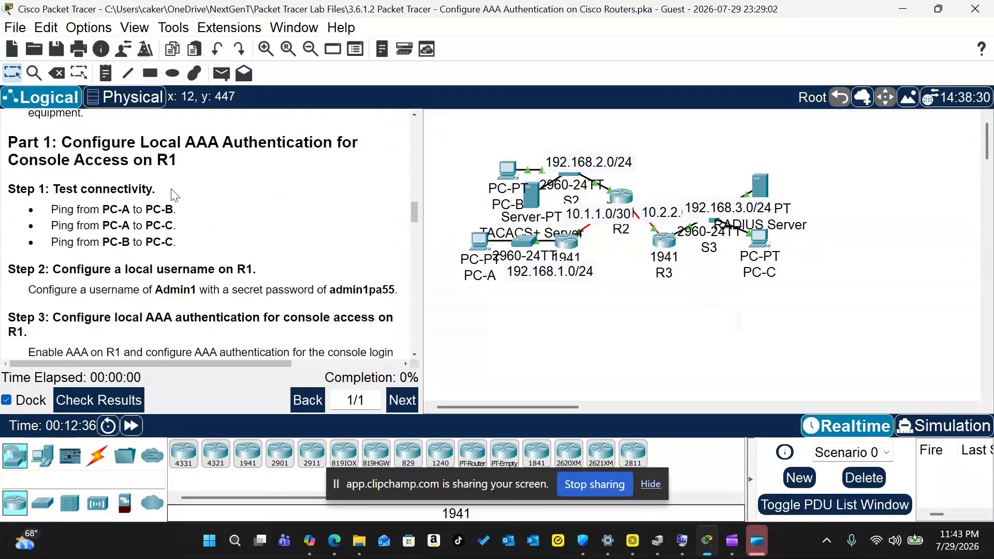
Step: From PC-A's command prompt, ping PC-B at 192.168.2.3, fast-forwarding time until replies arrive
click(482, 238)
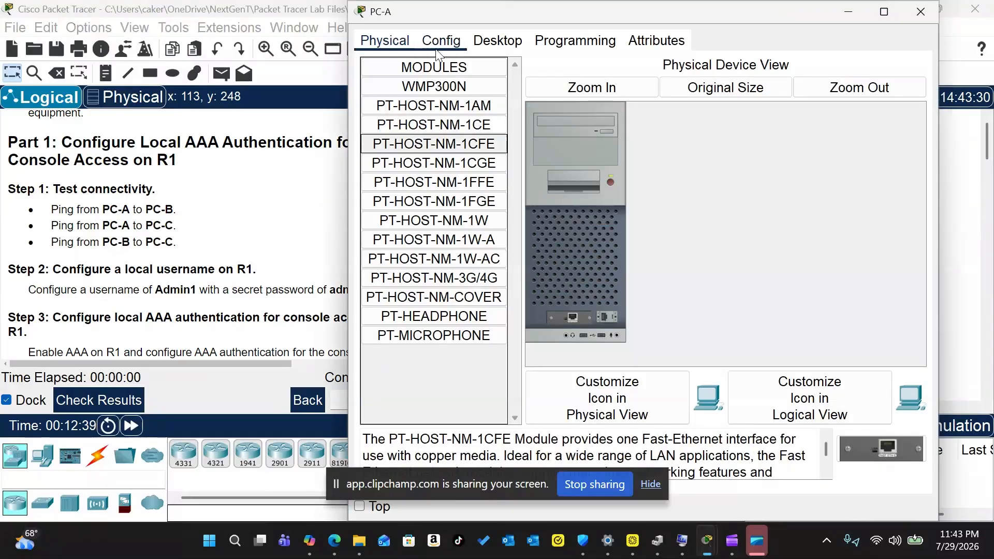
click(514, 45)
click(731, 89)
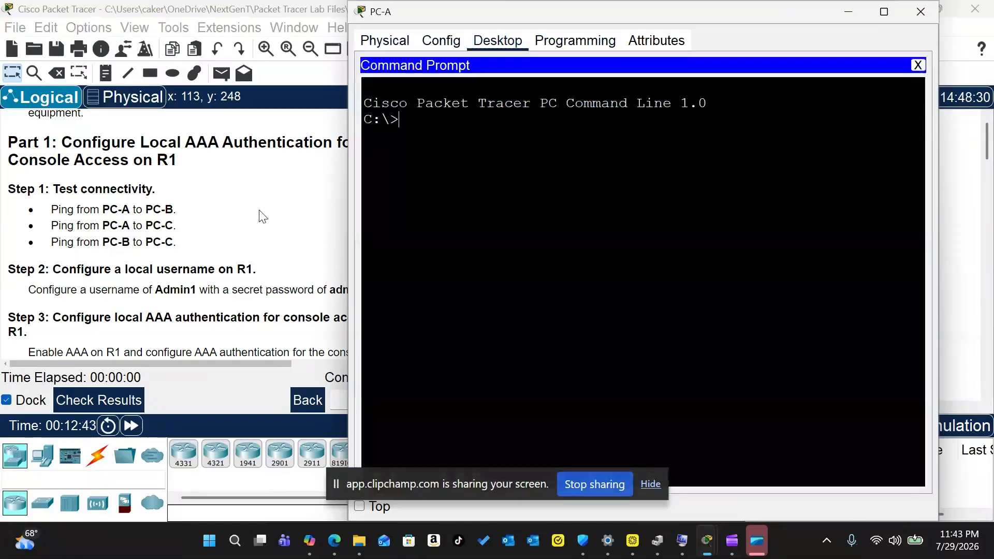
scroll(262, 216, up, 15)
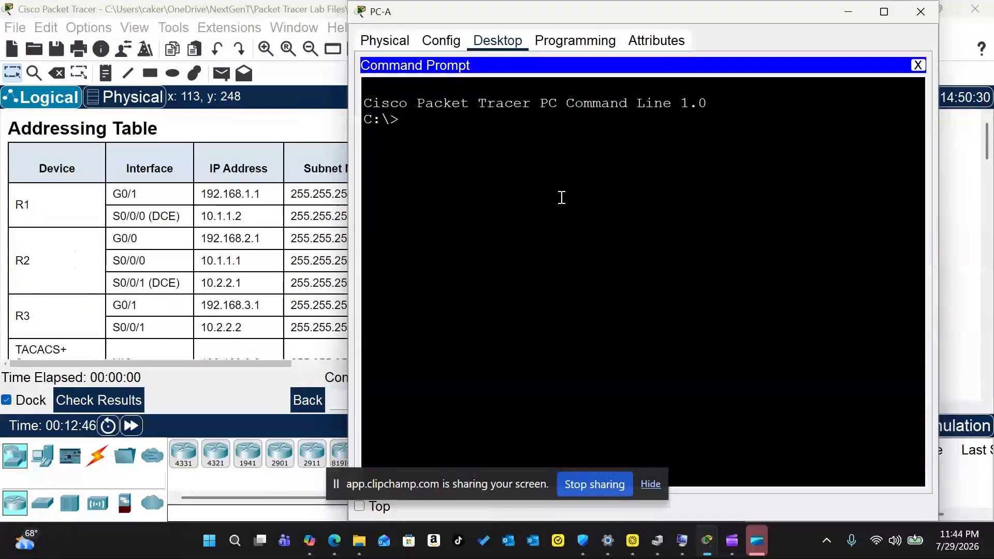
text(ping 192.168.)
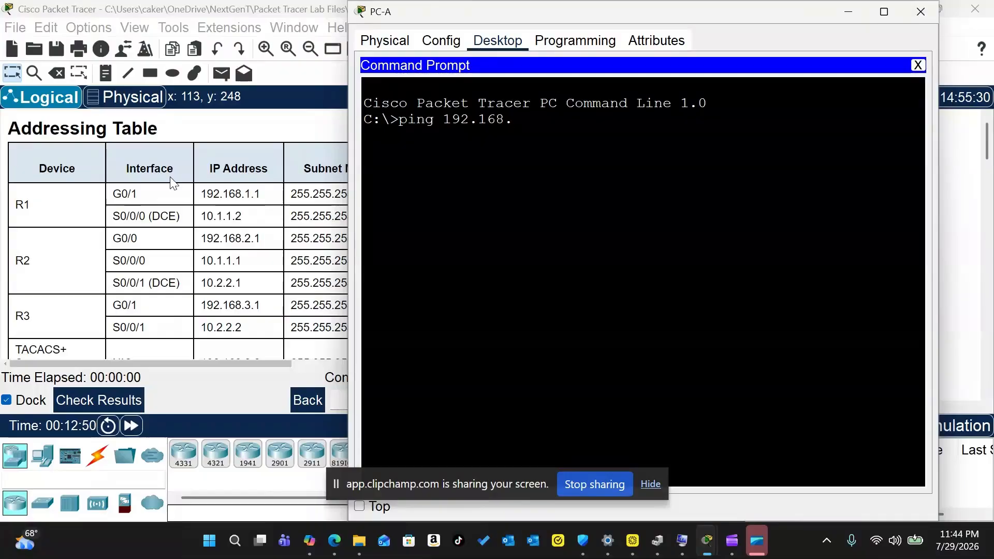
scroll(225, 230, down, 3)
text(2.3)
key(Return)
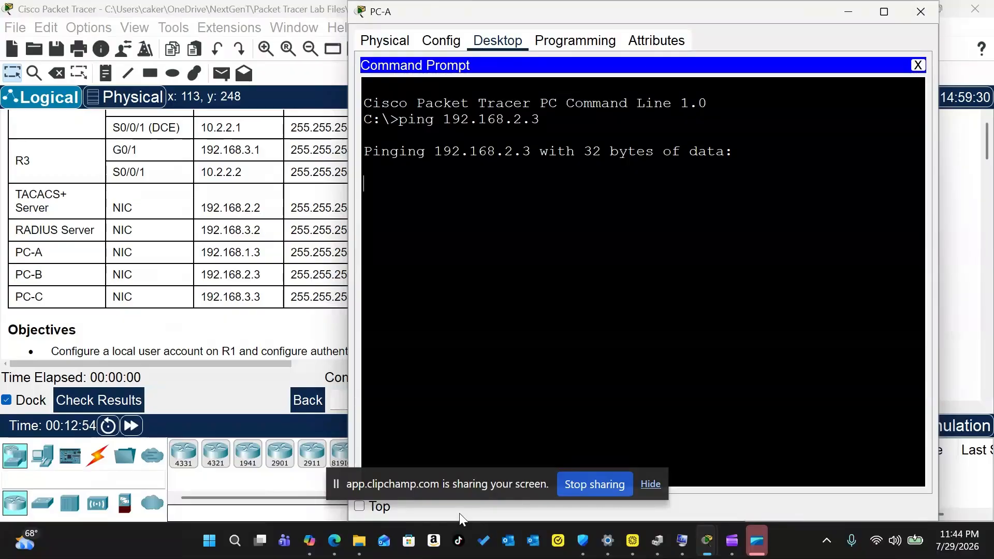
click(372, 503)
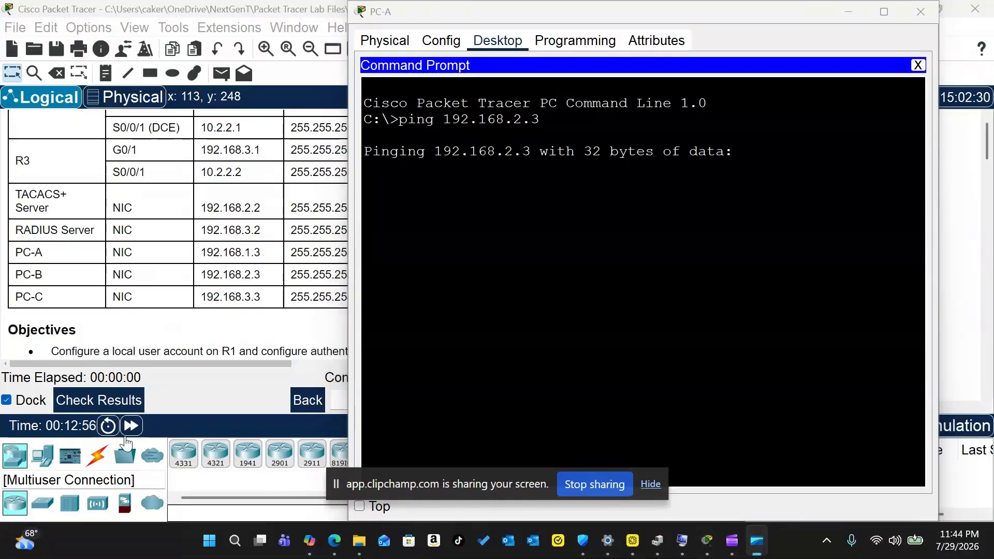
click(132, 426)
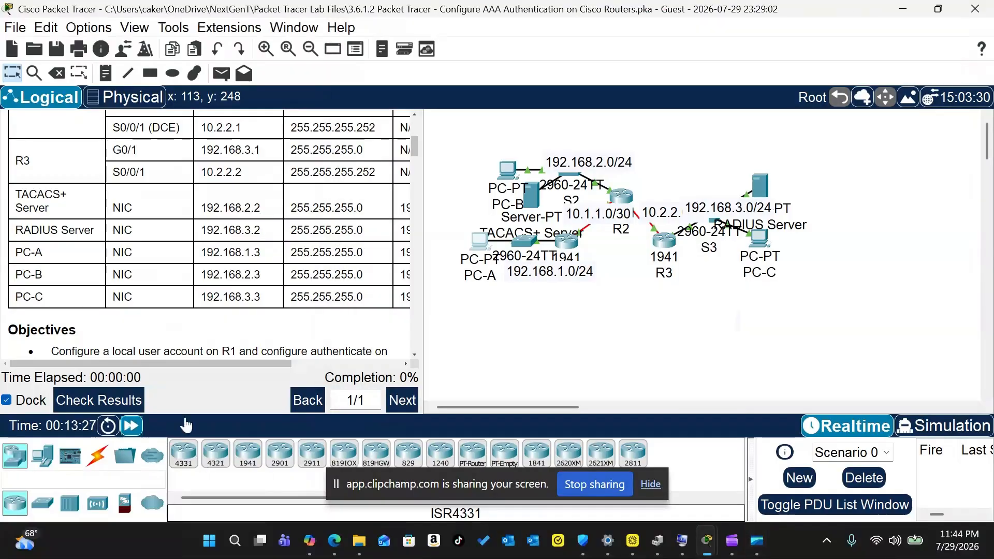
click(479, 243)
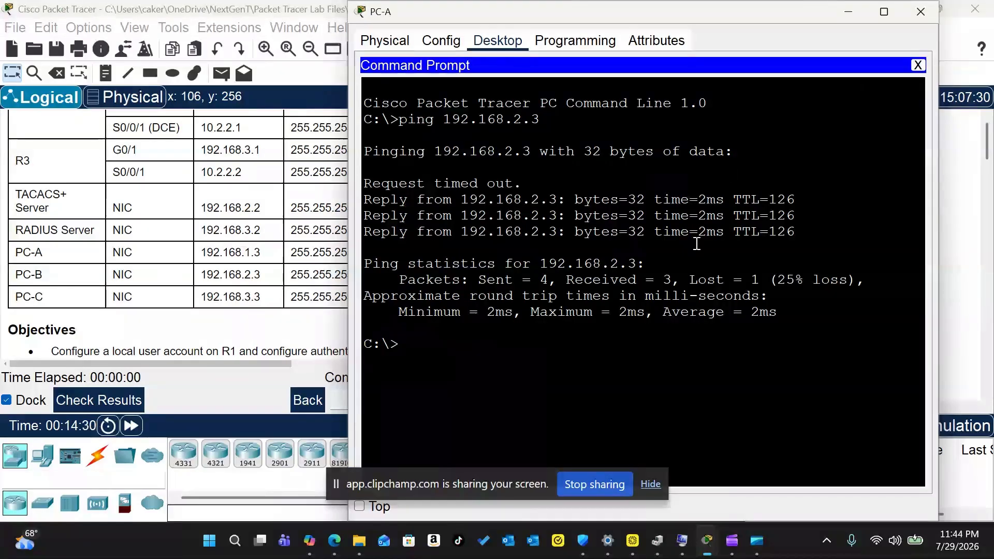
click(921, 12)
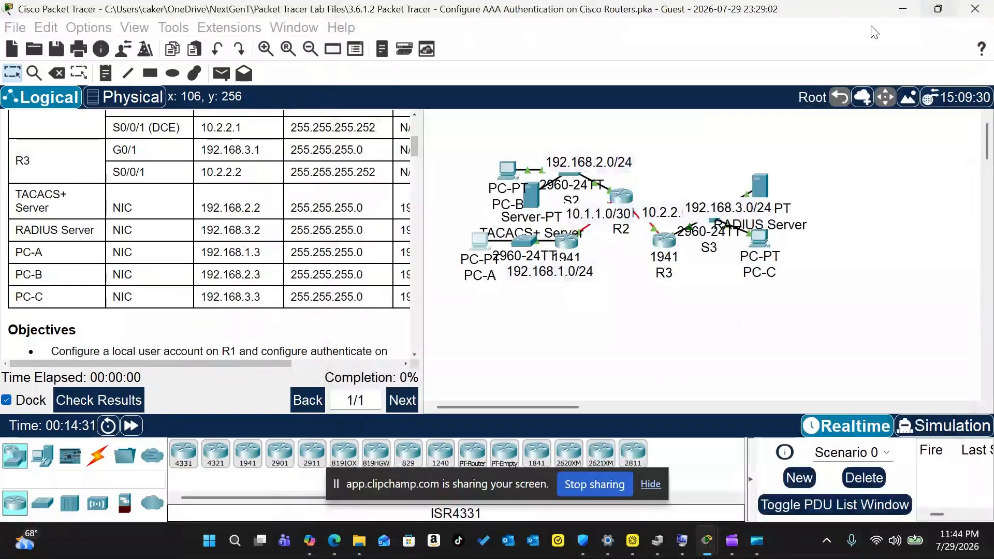
Step: Ping PC-C at 192.168.3.3 from PC-A, let it finish, and close PC-A's window
click(480, 241)
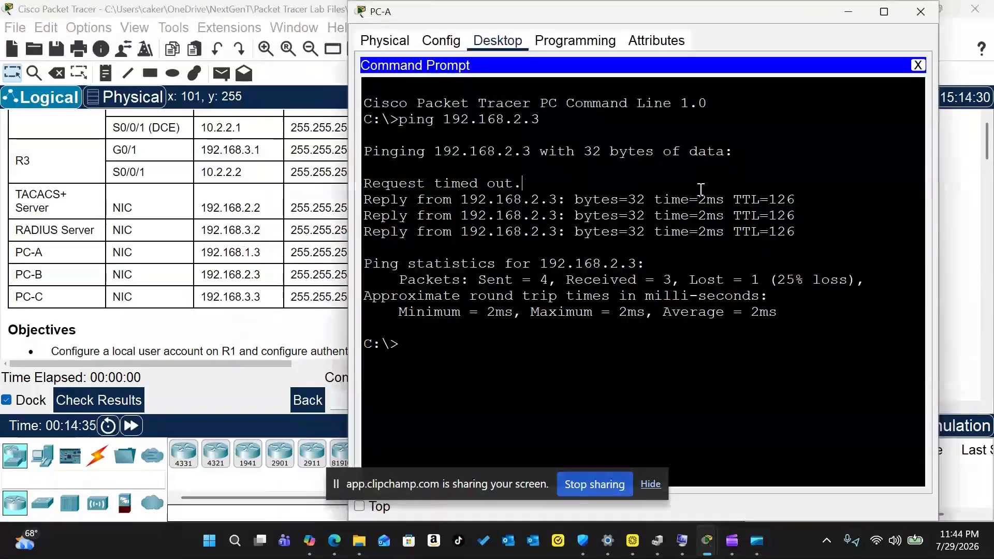
text(ping 192.168.3.3)
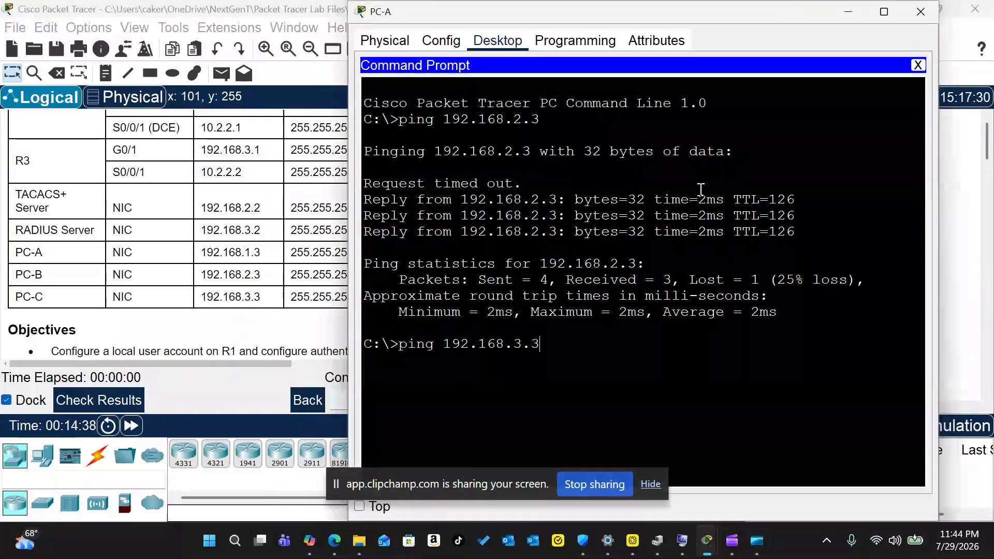
key(Return)
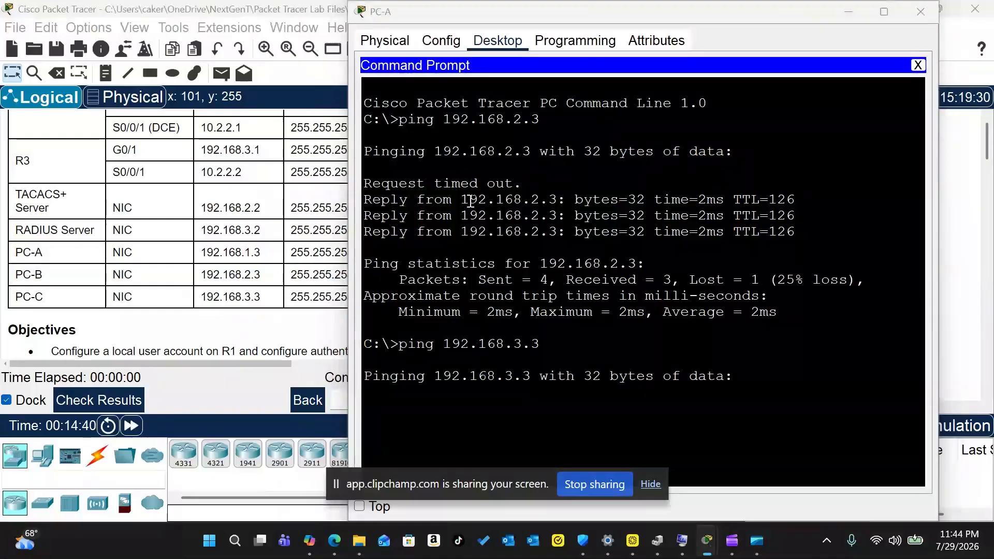
click(130, 424)
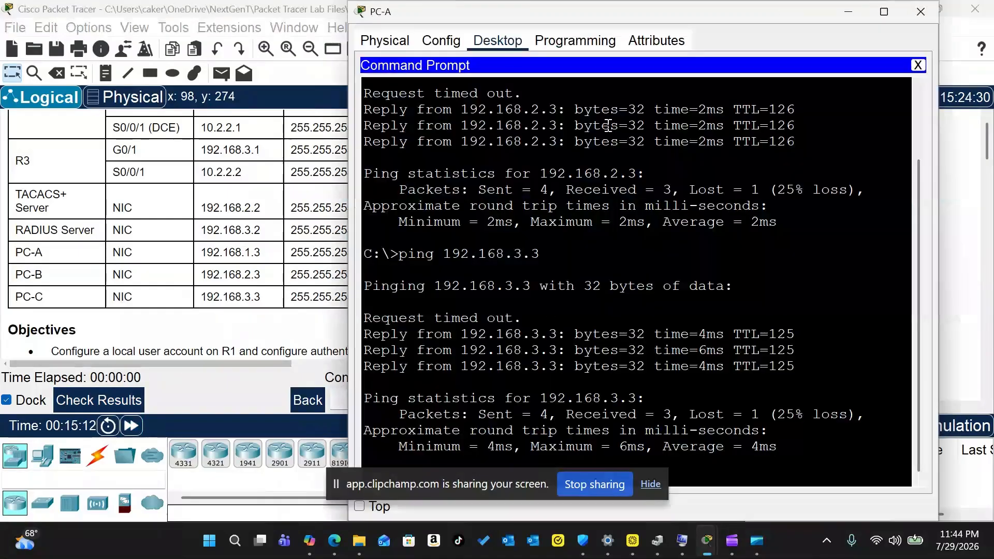
scroll(615, 127, down, 1)
drag(542, 15, 511, 17)
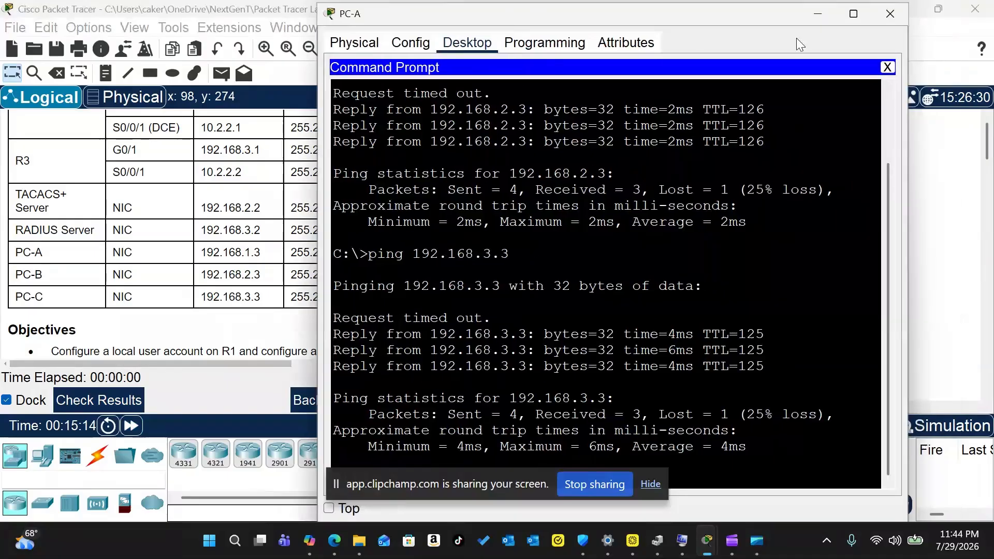
key(alt+Tab)
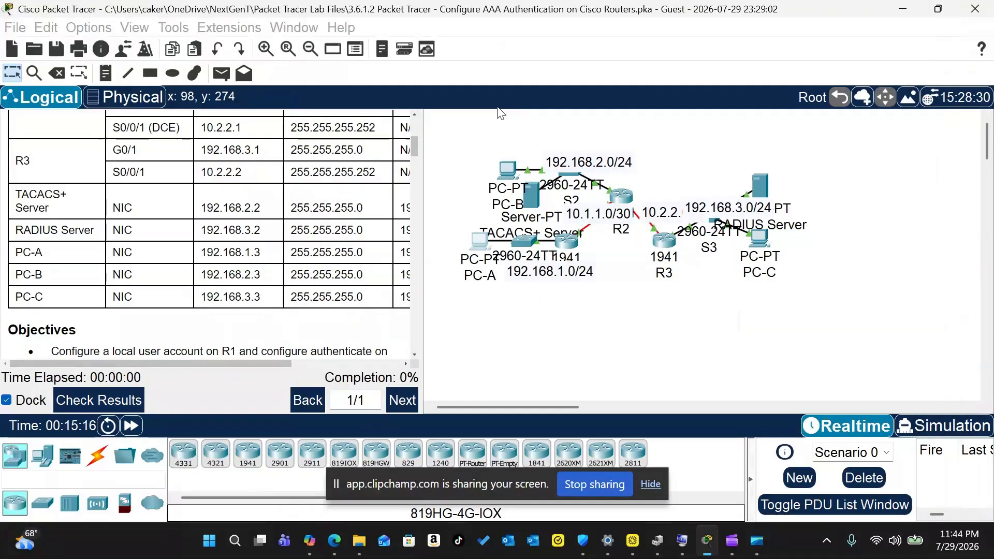
Step: From PC-B's command prompt, ping PC-A at 192.168.1.3
click(506, 167)
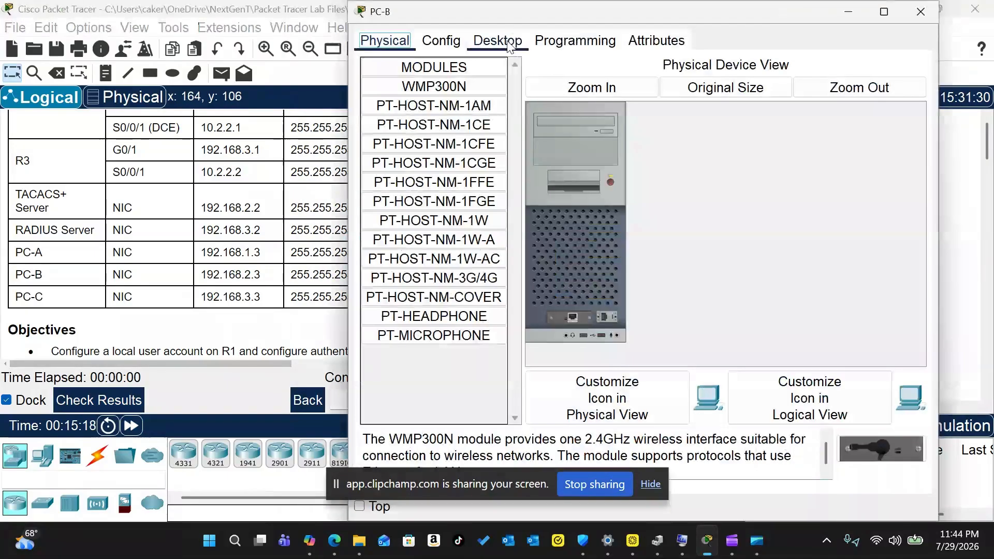
click(498, 40)
click(746, 82)
text(ping 192.168.1.3)
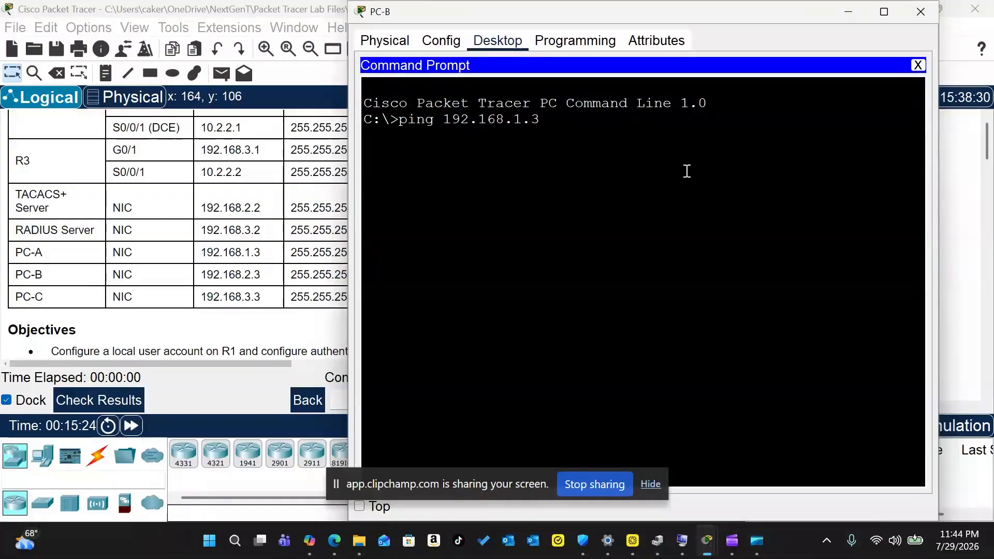
key(Return)
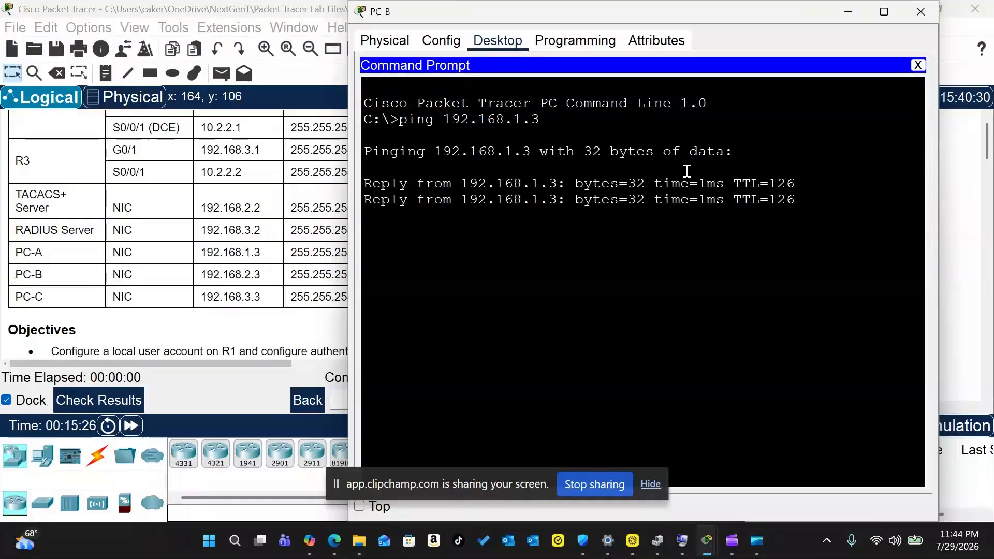
Step: Ping PC-C at 192.168.3.3 from PC-B, then close PC-B's window
text(ping )
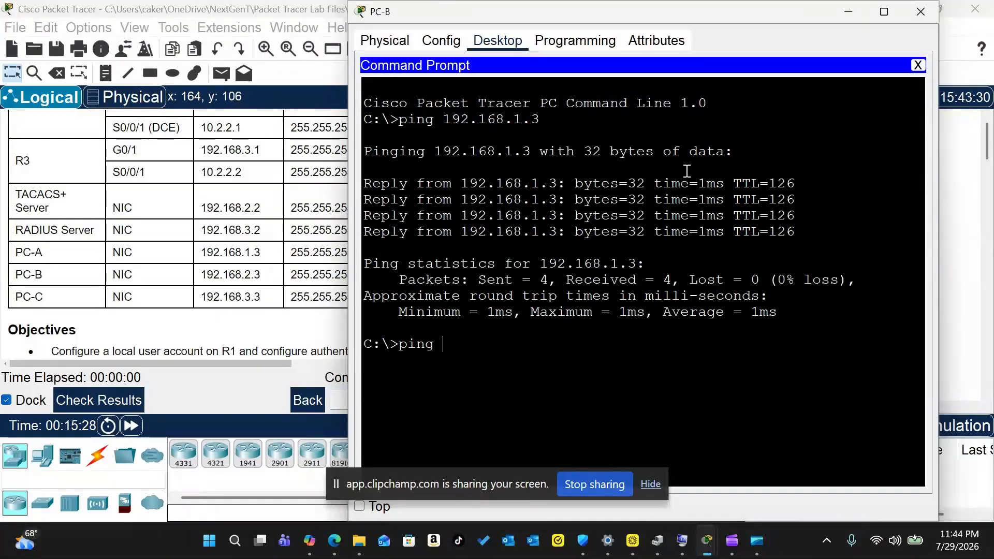
text(192.168.3.3)
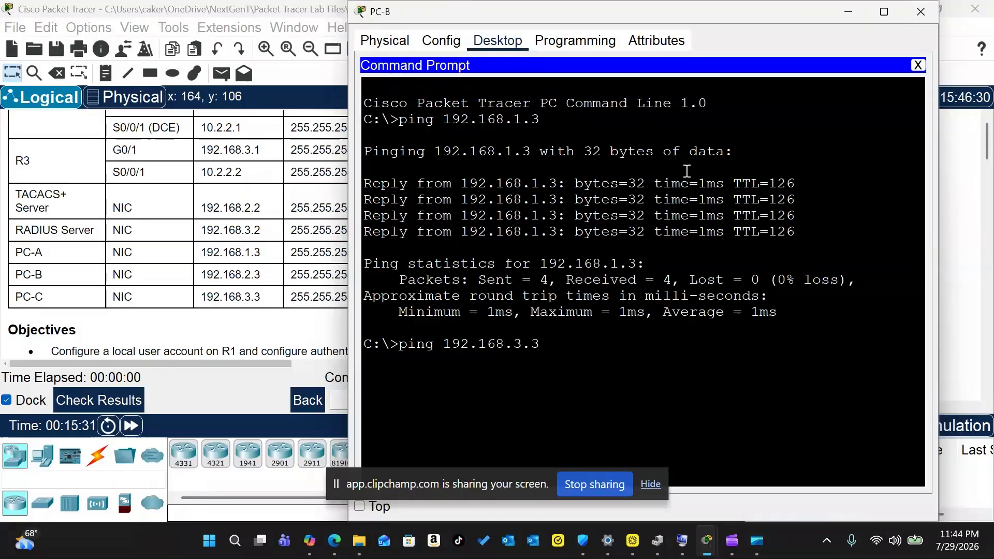
key(Return)
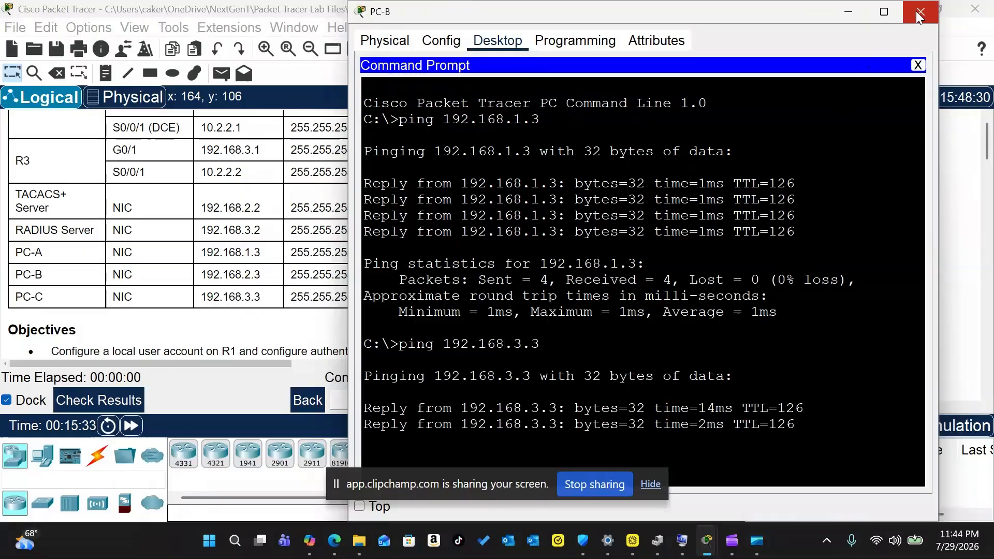
click(919, 15)
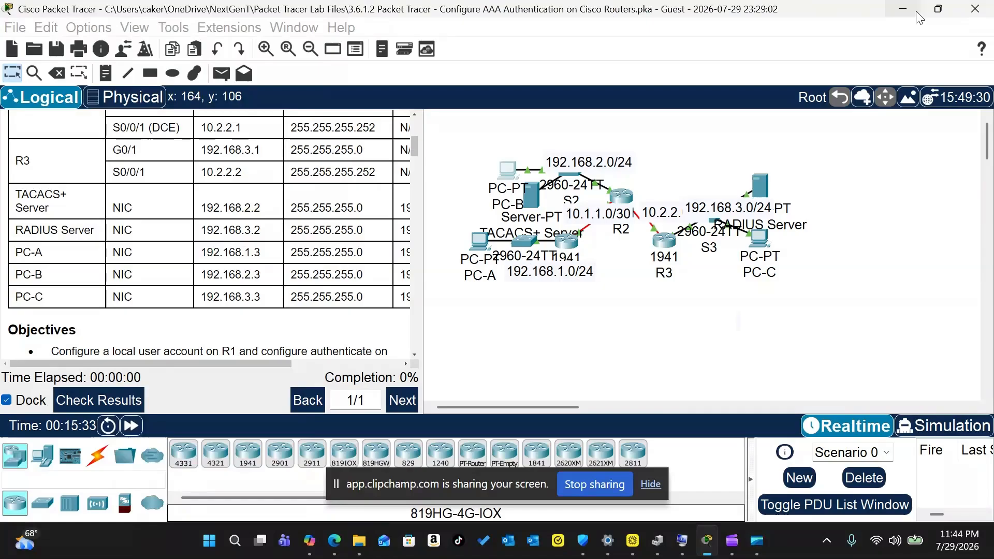
scroll(192, 284, down, 4)
scroll(191, 284, down, 10)
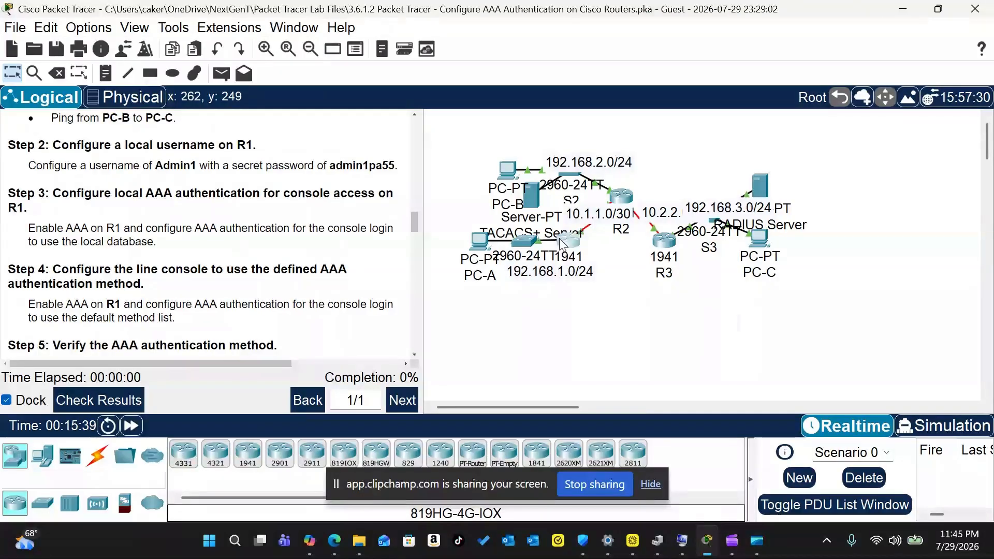
Step: On R1's CLI, create local user Admin1 with its secret password
click(574, 247)
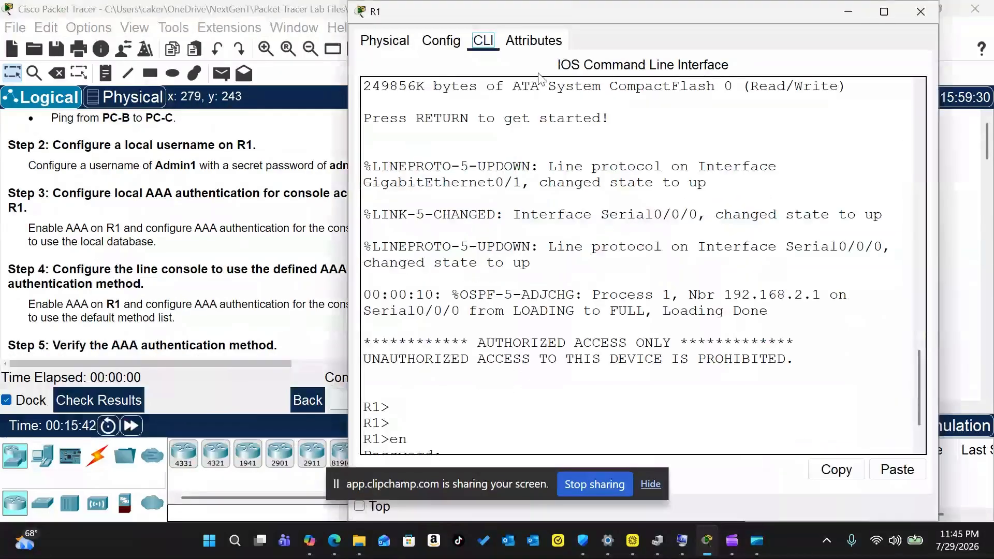
text(en)
key(Return)
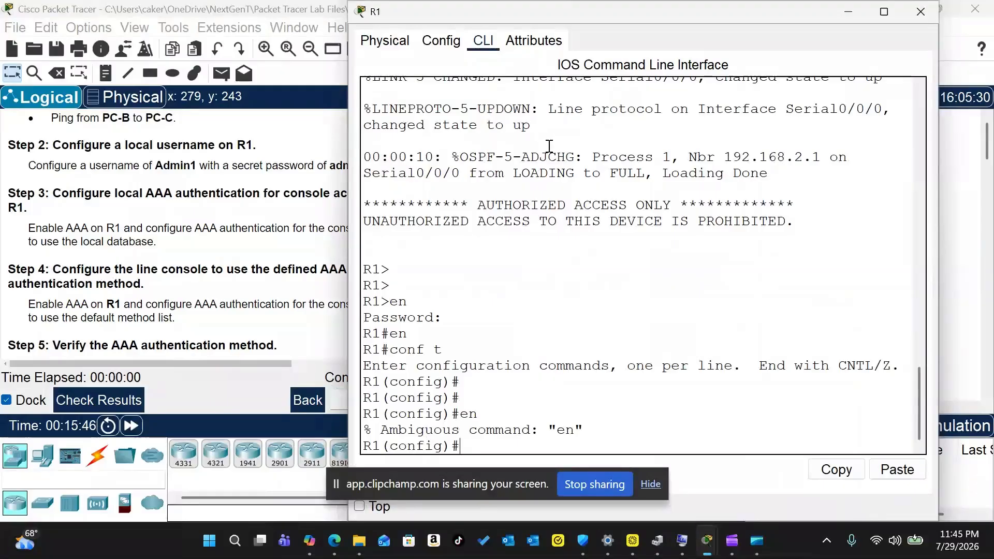
drag(514, 23, 580, 31)
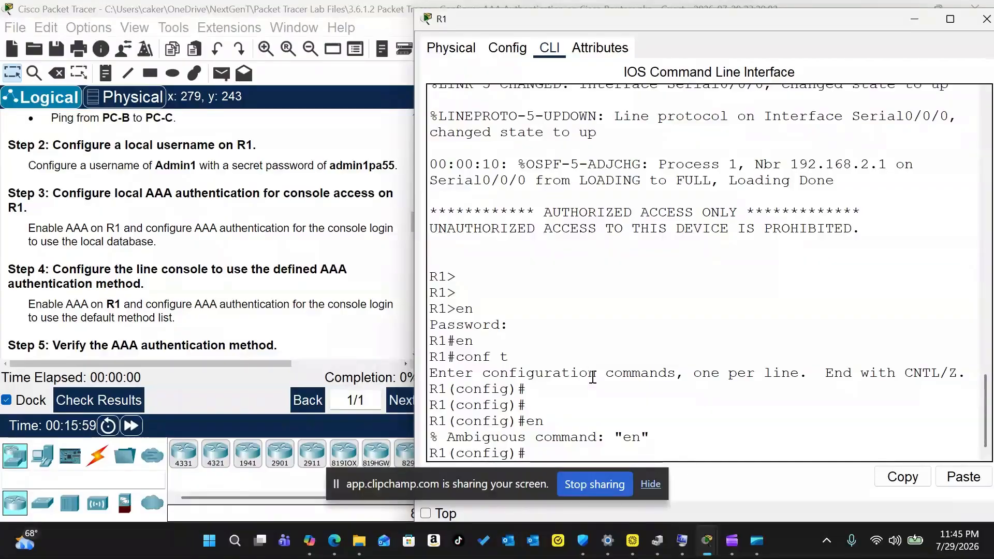
text(usera)
text(am)
key(BackSpace)
key(BackSpace)
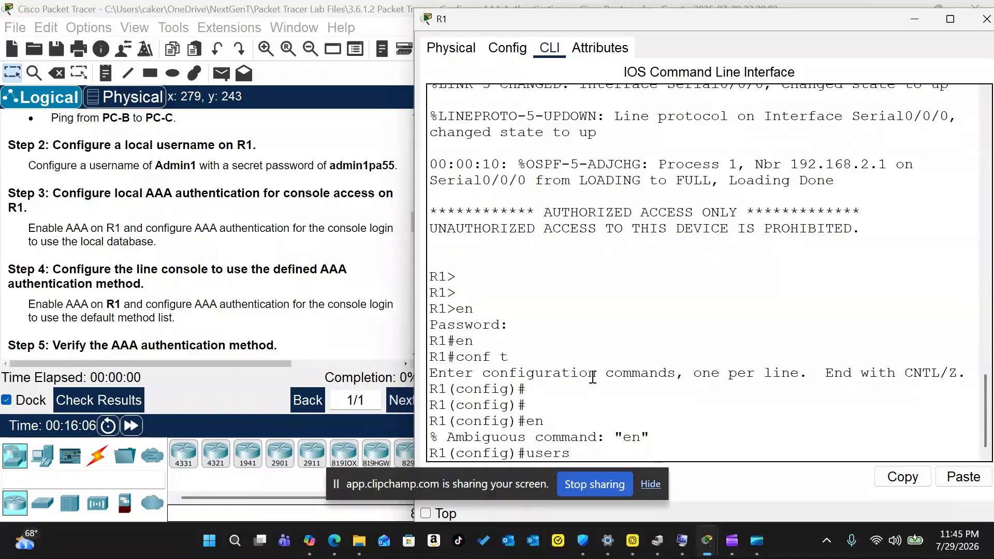
text(ame Admin1 secret )
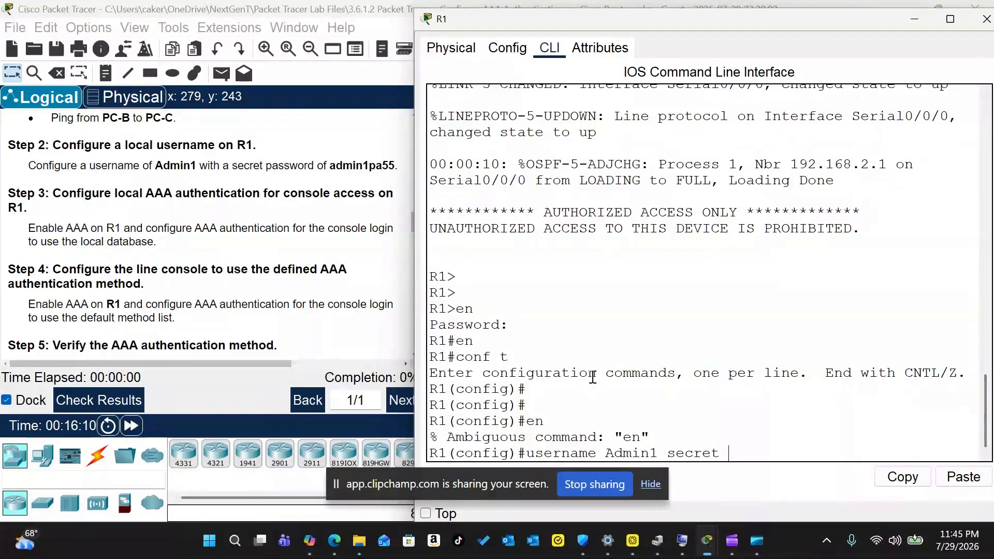
text(admin1pa55)
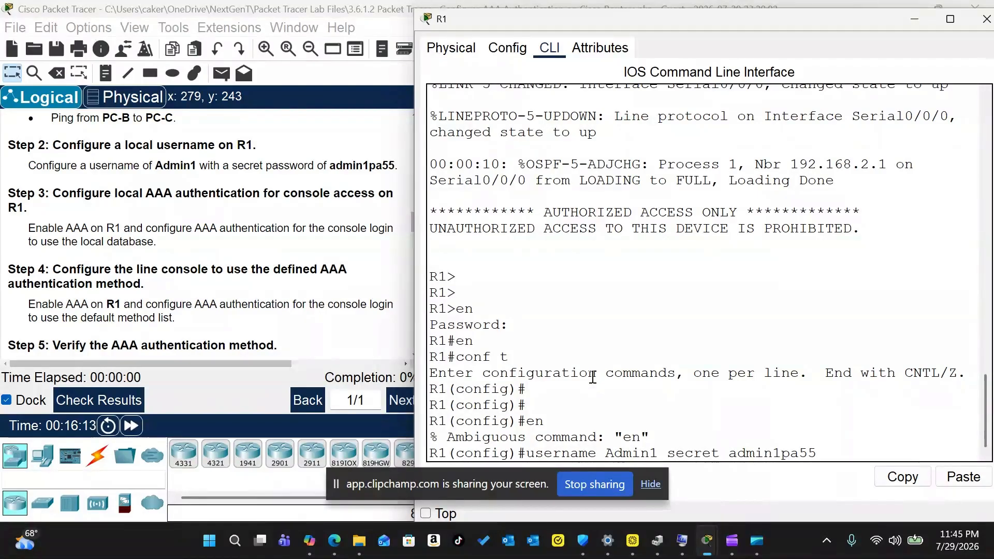
key(Return)
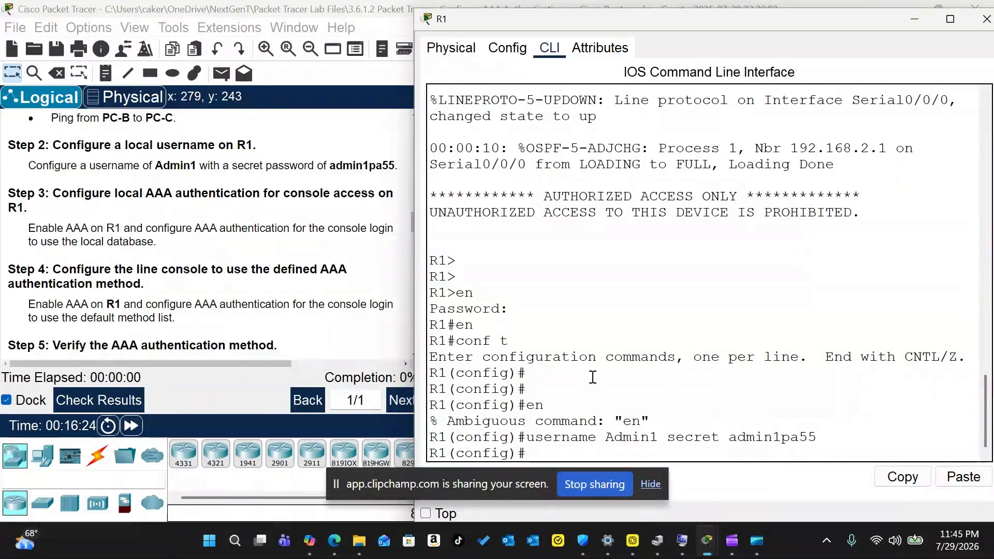
Step: Enable aaa new-model and set default login authentication to the local database
text(aaa new-model)
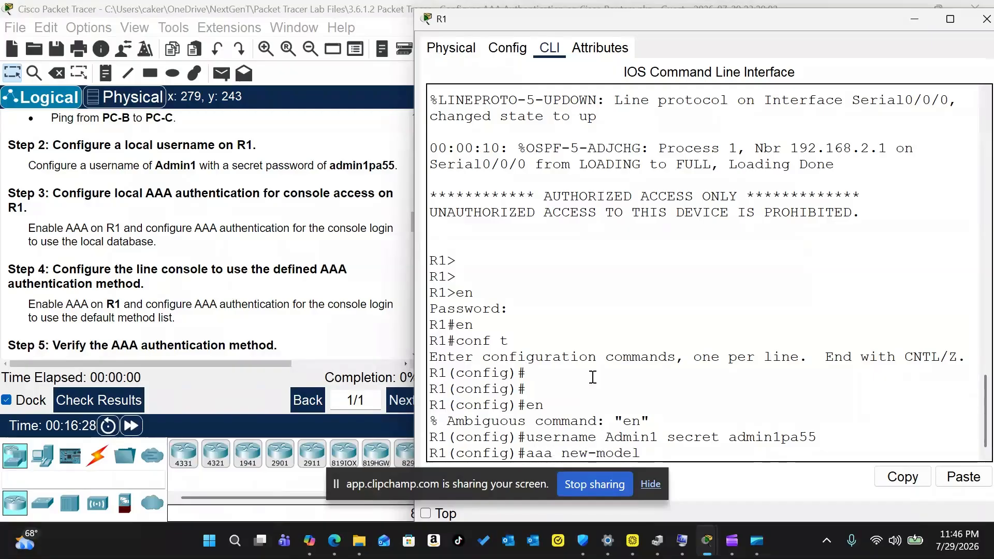
key(Return)
text(aaa authentication login default loca)
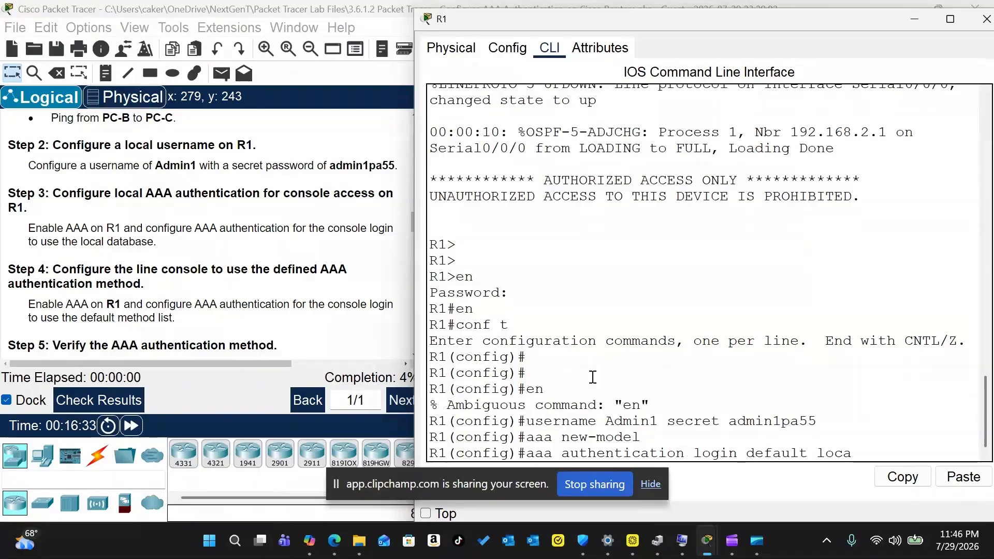
text(l)
key(Return)
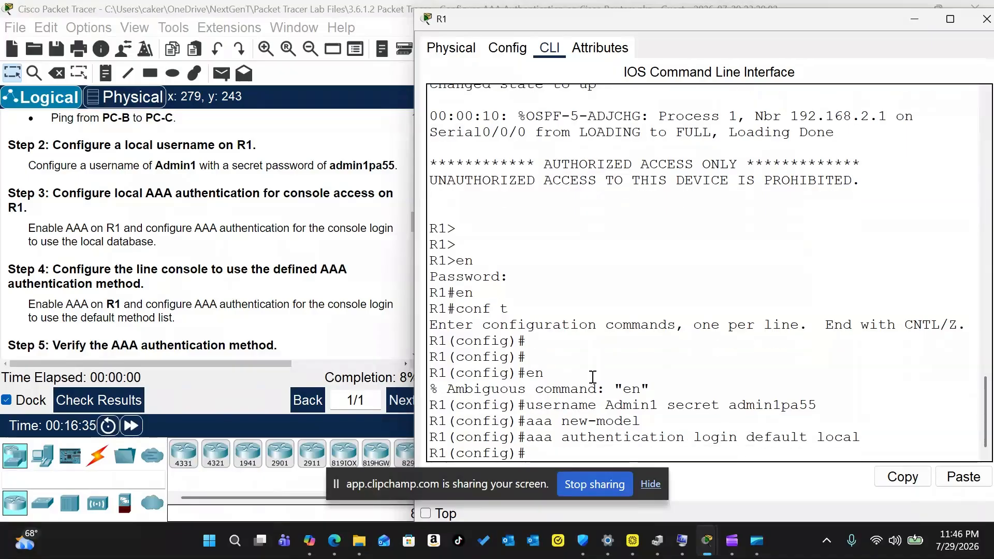
Step: Apply login authentication default to line console 0
text(line console 0)
key(Return)
text(lgo)
key(BackSpace)
key(BackSpace)
text(ogin authentication defau)
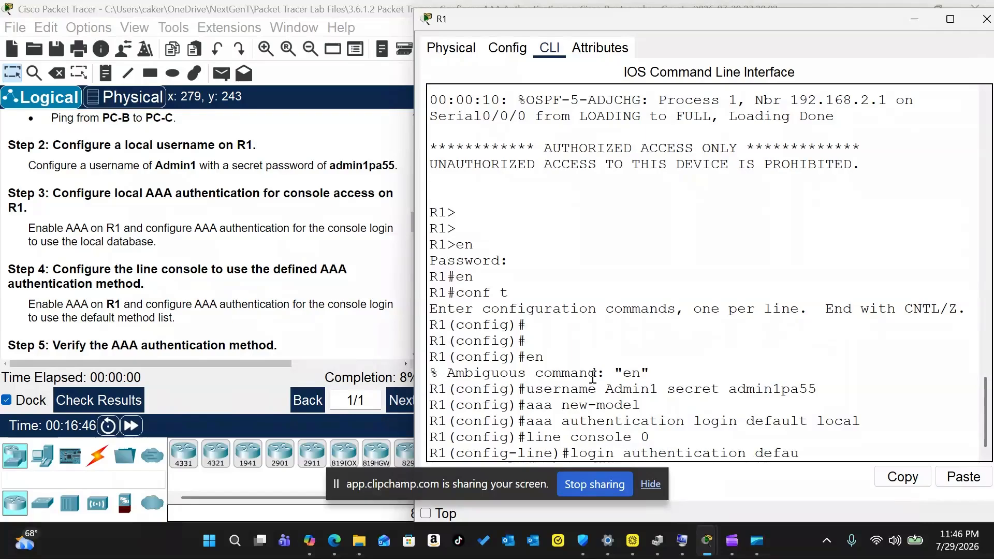
text(lt)
key(Return)
text(exit)
key(Return)
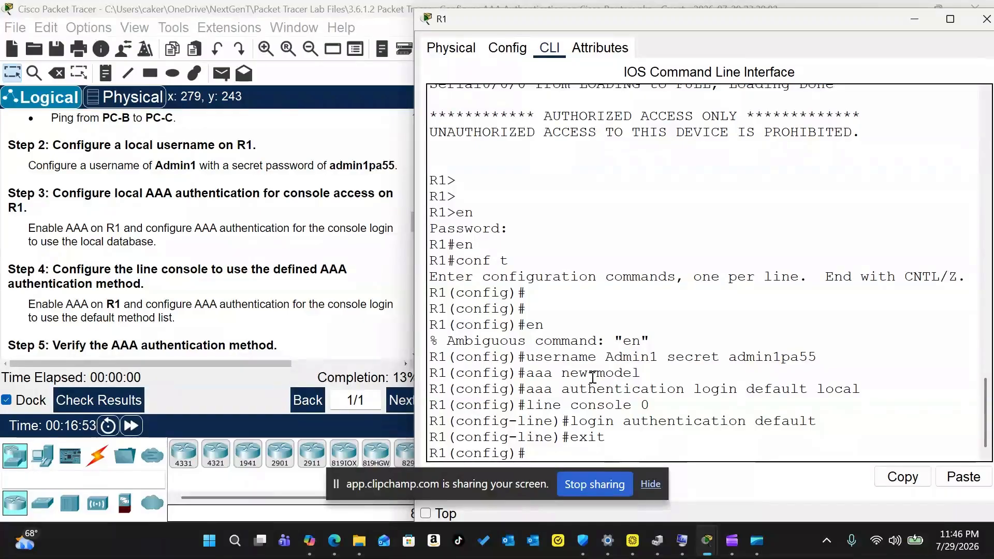
Step: Log out of R1's console, log back in as Admin1, and enter privileged mode
text(exitt)
key(Return)
text(exit)
key(Return)
key(Return)
text(e)
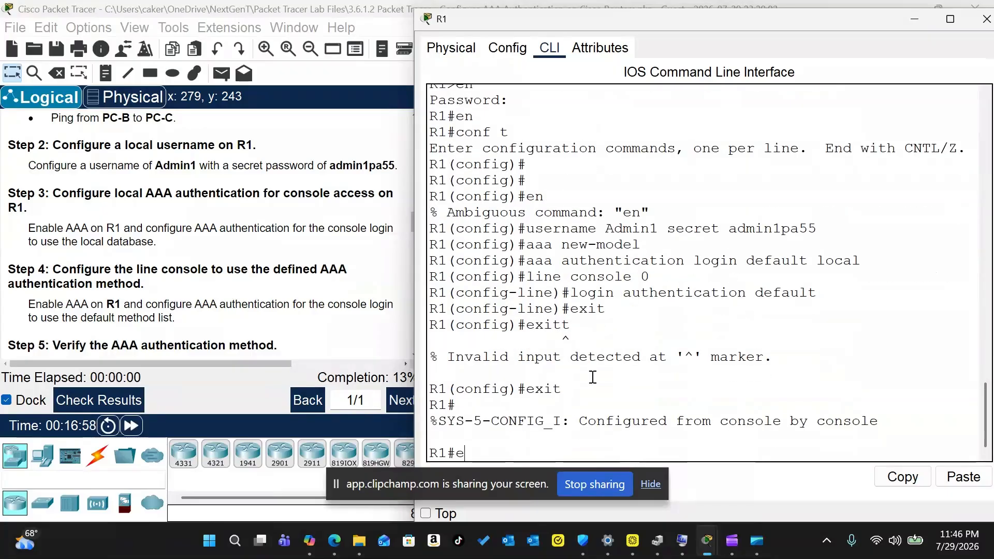
text(n)
key(Return)
text(exit)
key(Return)
key(Return)
key(Return)
key(Return)
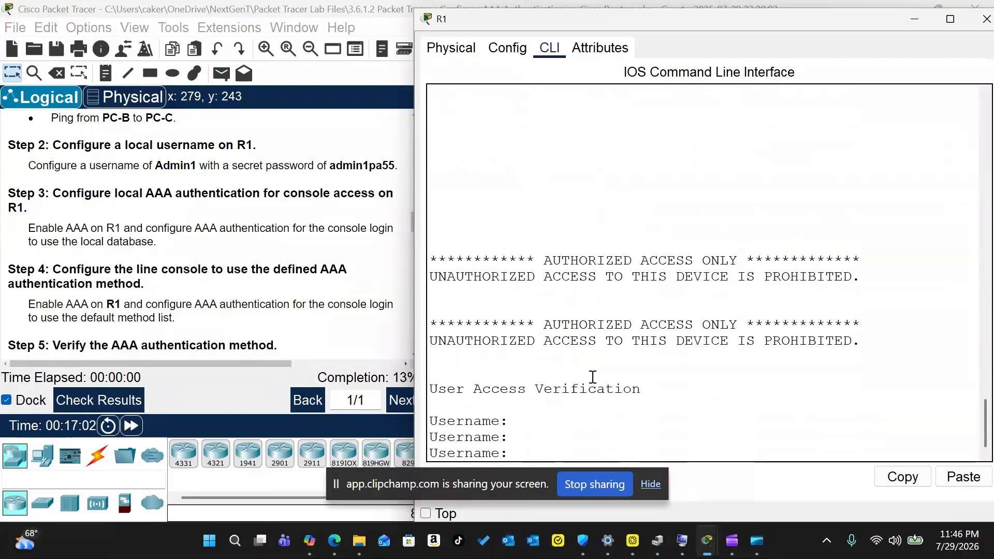
text(Admin1)
key(Return)
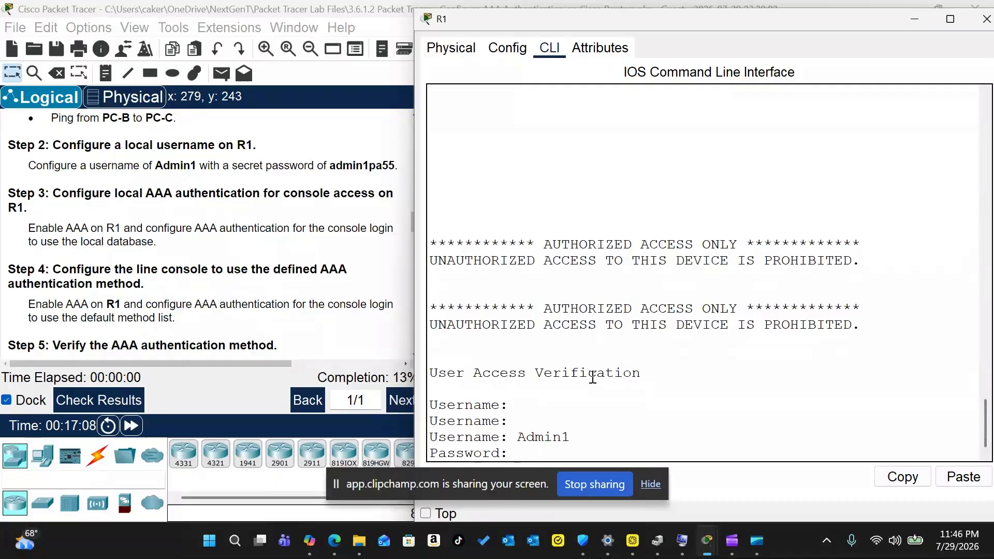
key(Return)
text(en)
key(Return)
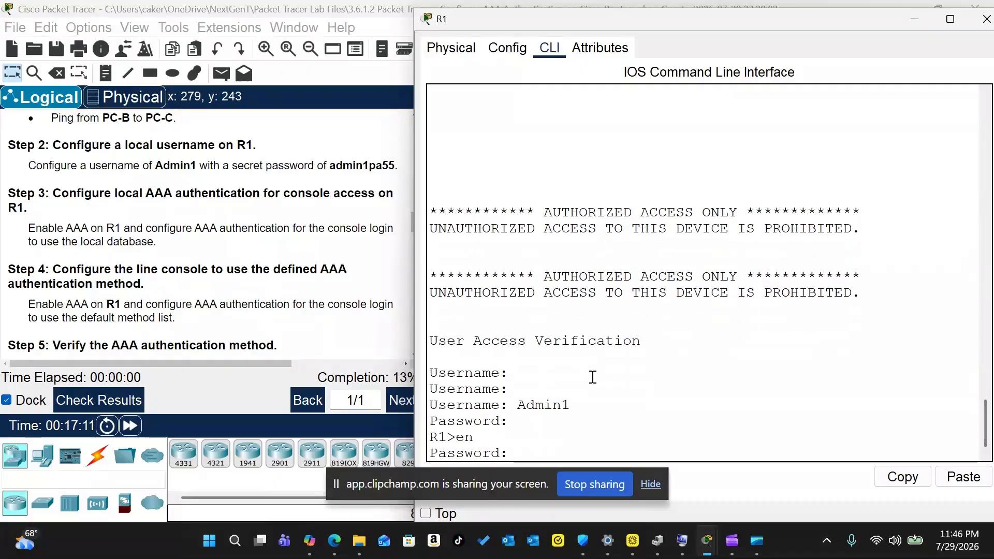
key(Return)
text(en)
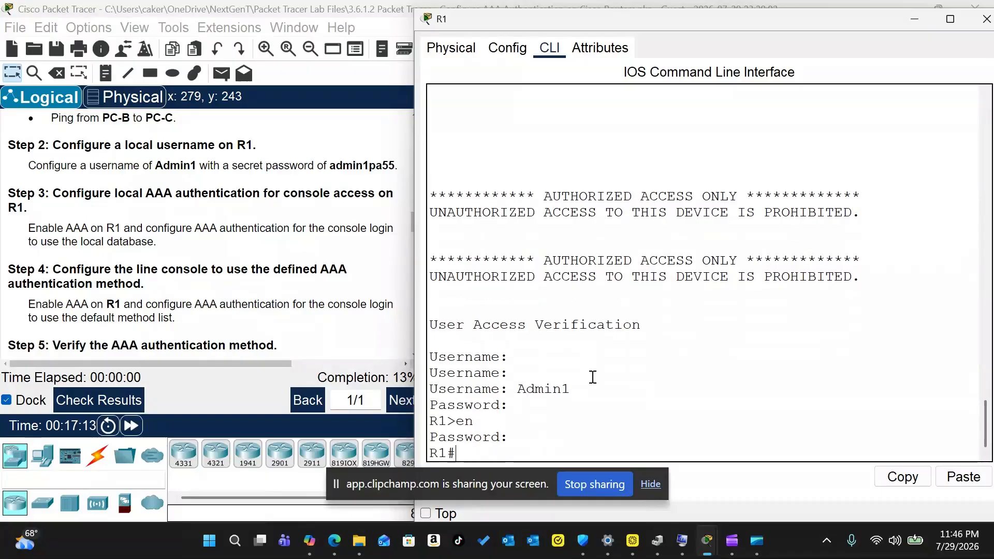
key(Return)
Step: In global configuration, set R1's domain name to ccnasecurity.com
text(conf t)
key(Return)
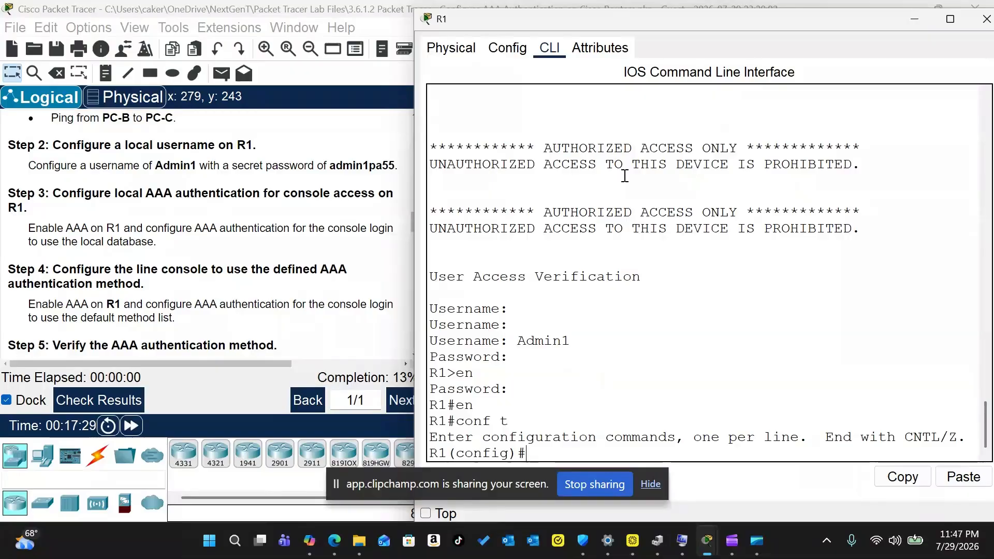
text(ip domain-name cc)
scroll(184, 243, down, 1)
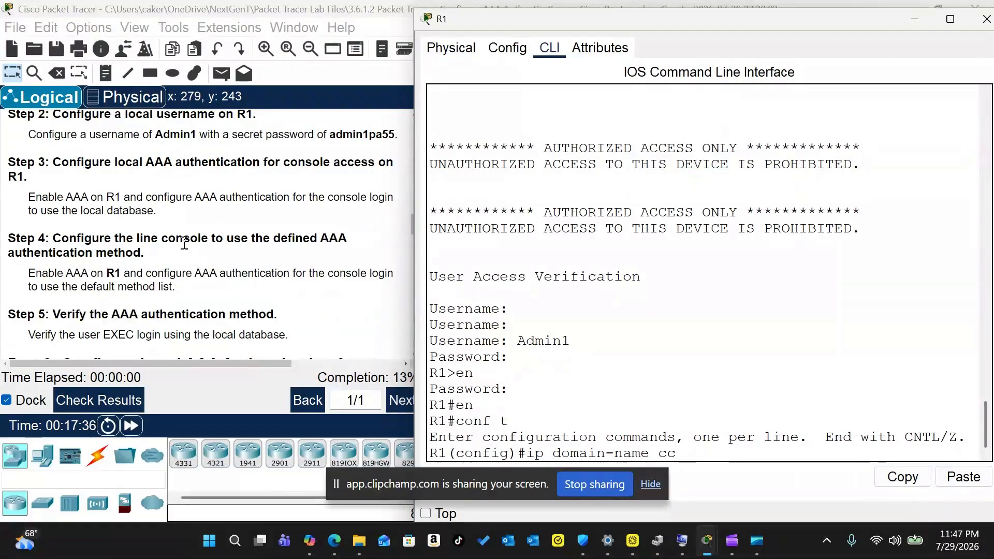
scroll(184, 243, down, 1)
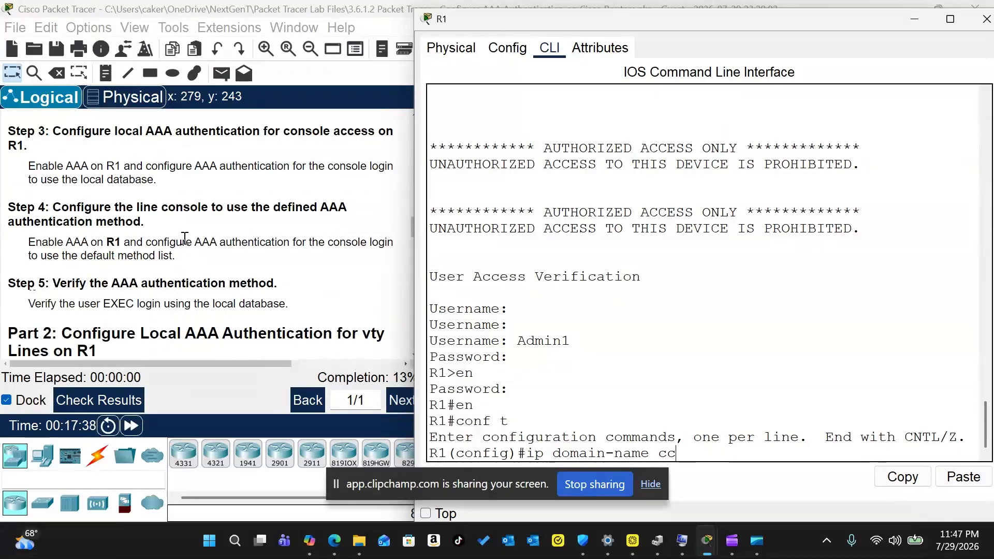
scroll(184, 239, down, 4)
scroll(184, 238, down, 3)
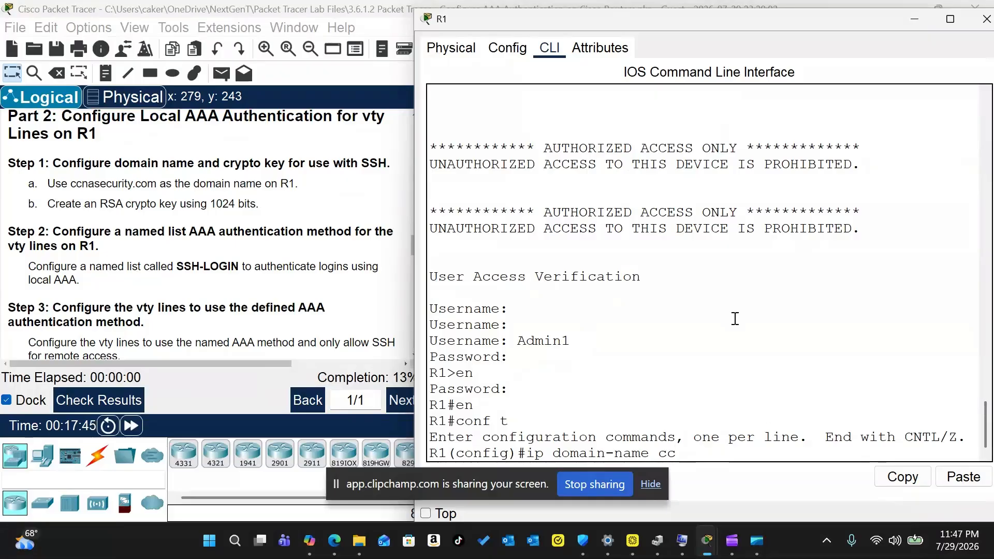
key(BackSpace)
text(nasecurity.com)
key(Return)
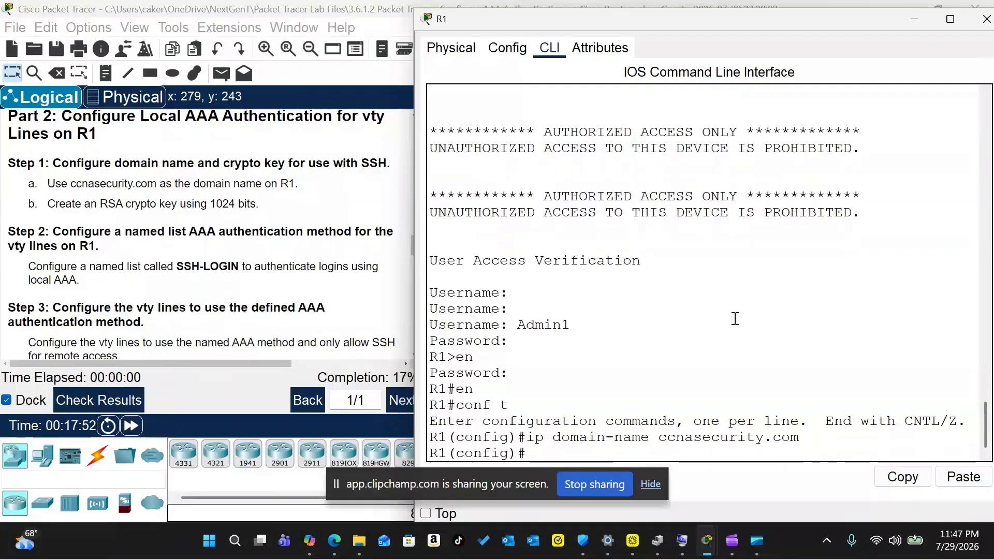
Step: Generate a 1024-bit RSA key pair with crypto key generate rsa
text(crypto key generate rsa m)
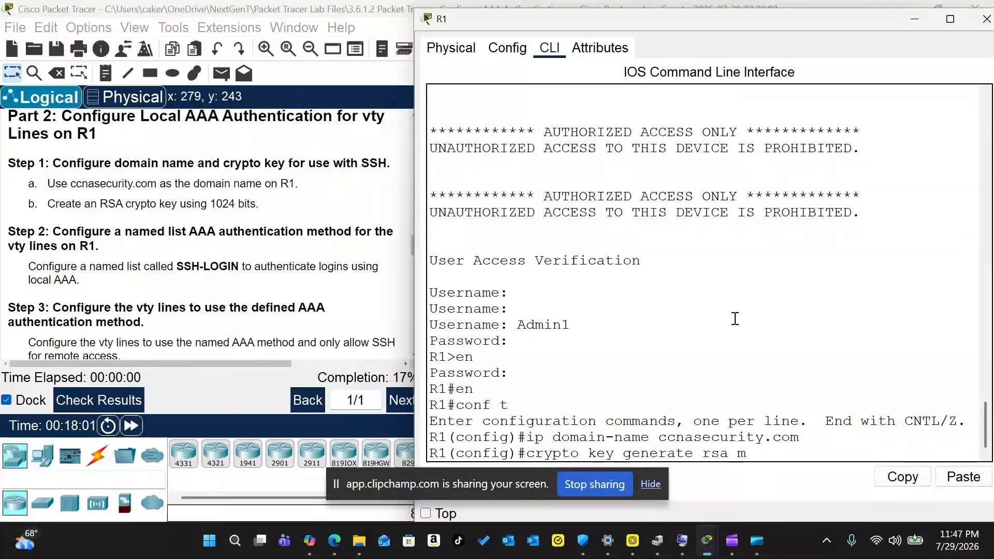
key(Return)
text(1024)
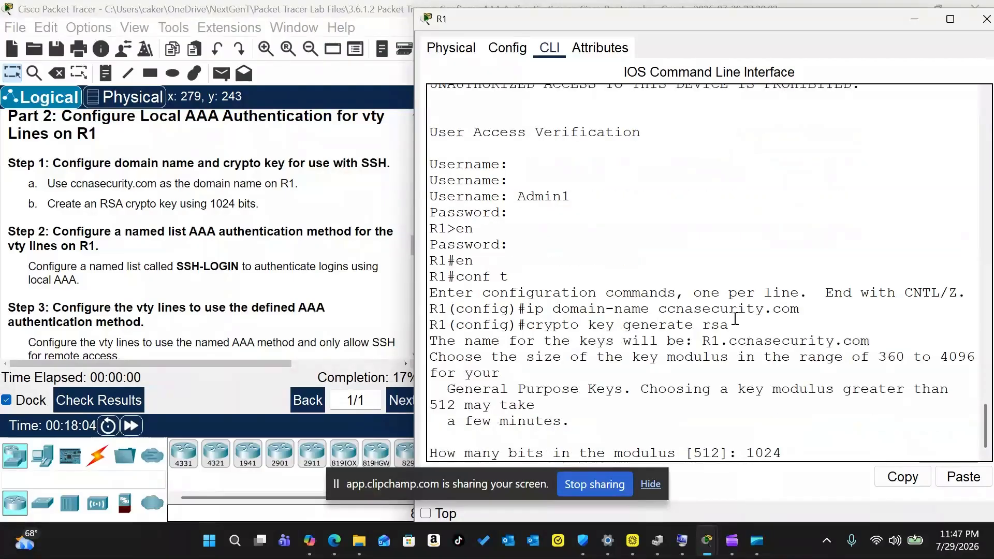
key(Return)
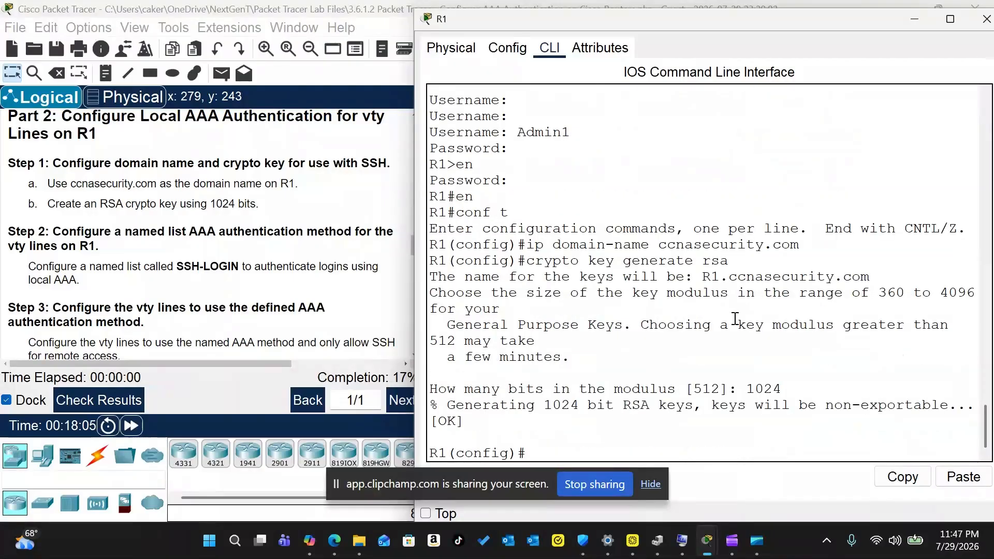
text(en)
key(BackSpace)
key(BackSpace)
key(Return)
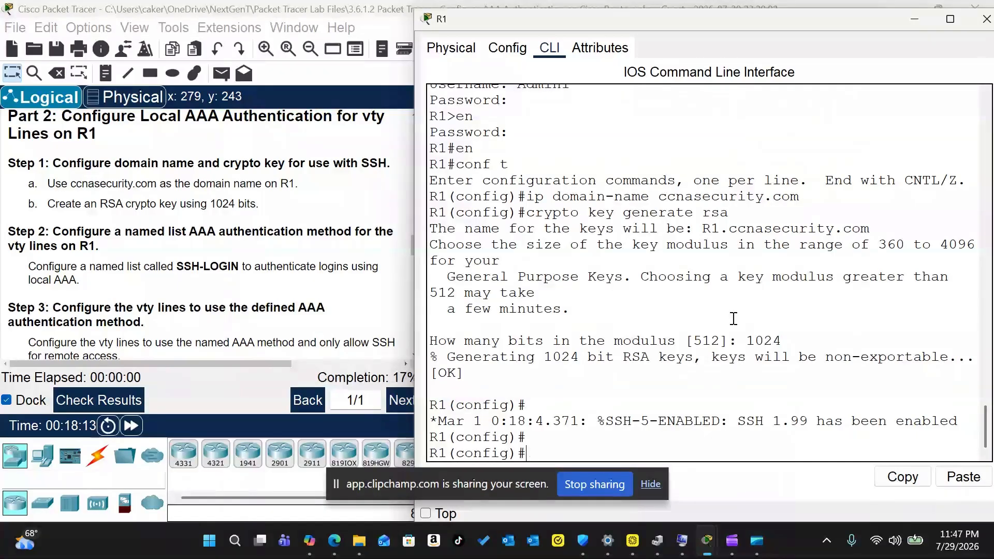
Step: Create local login list SSH-LOGIN and apply it to vty lines 0 4
text(aaa authenticat)
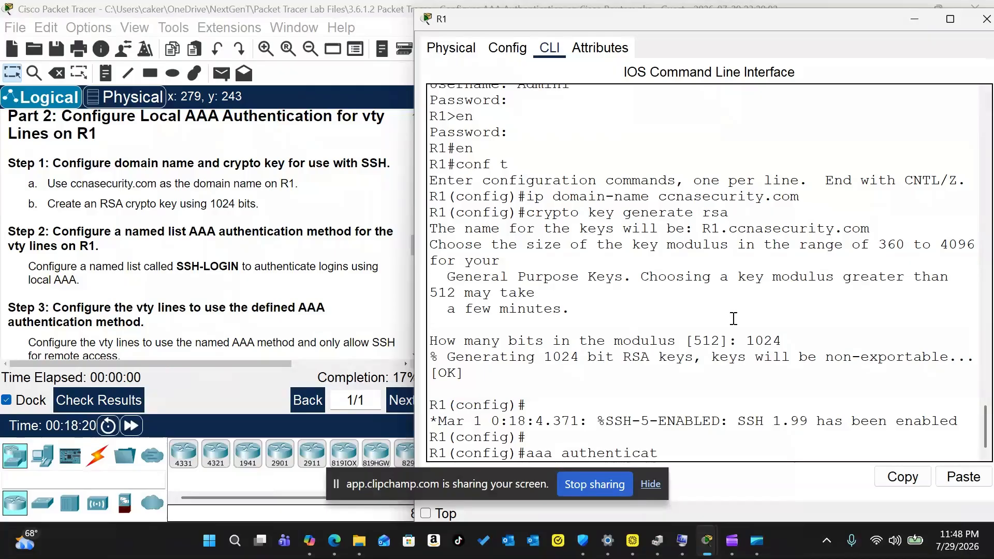
text(ion login SSH-LOGIN local)
key(Return)
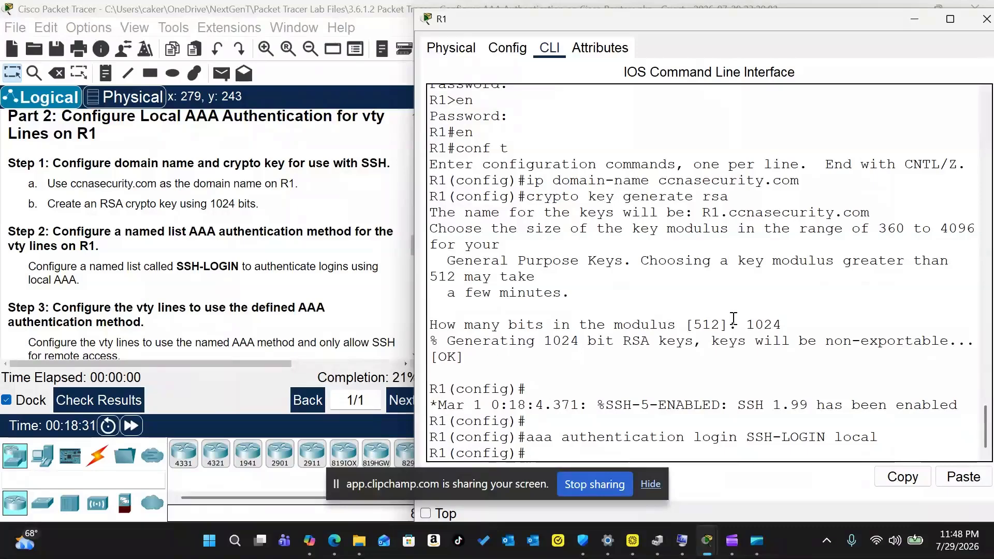
text(line vty 0 4)
key(Return)
text(login authentication )
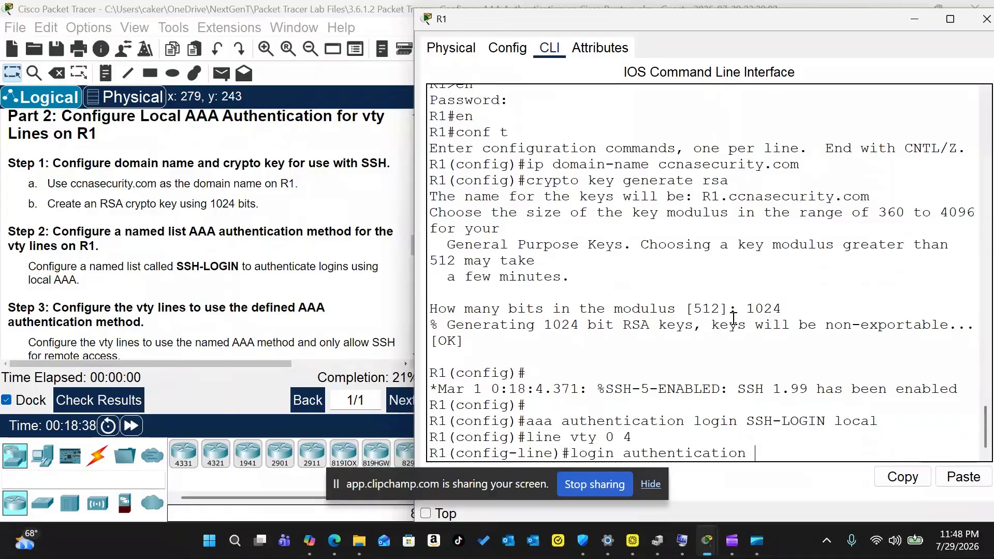
text(SSH-LOGIN)
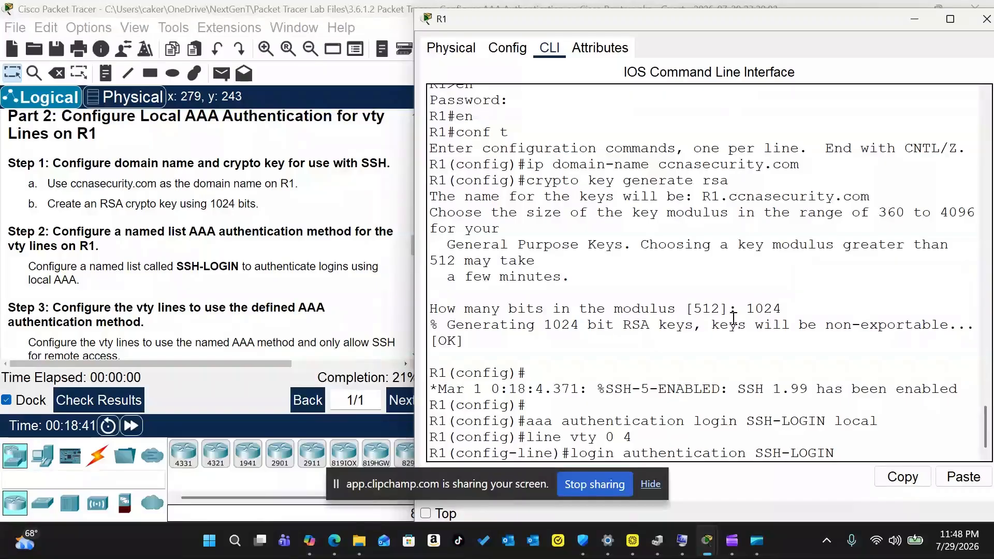
key(Return)
Step: Restrict the vty lines to SSH only, save with do wr, and close R1's window
text(tra)
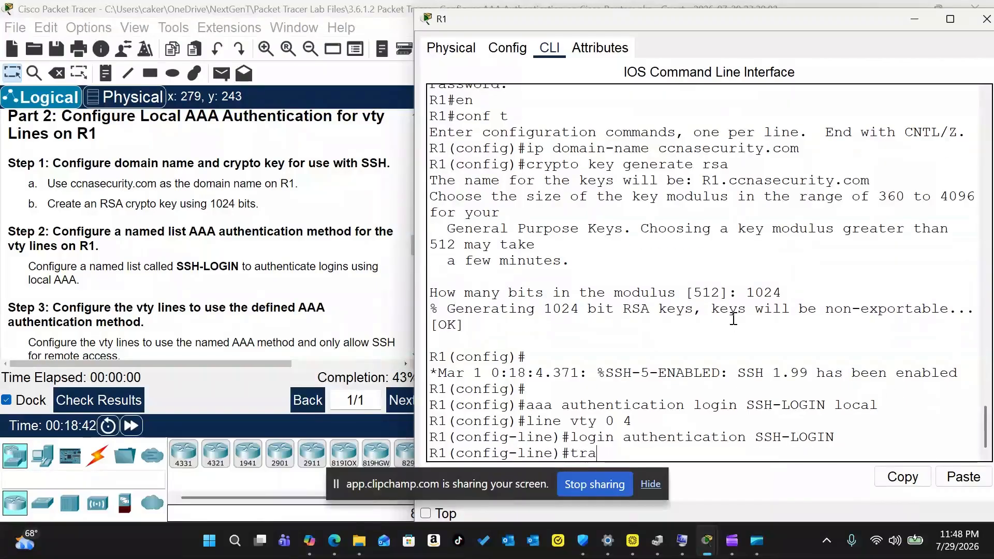
text(nsport input ssh)
key(Return)
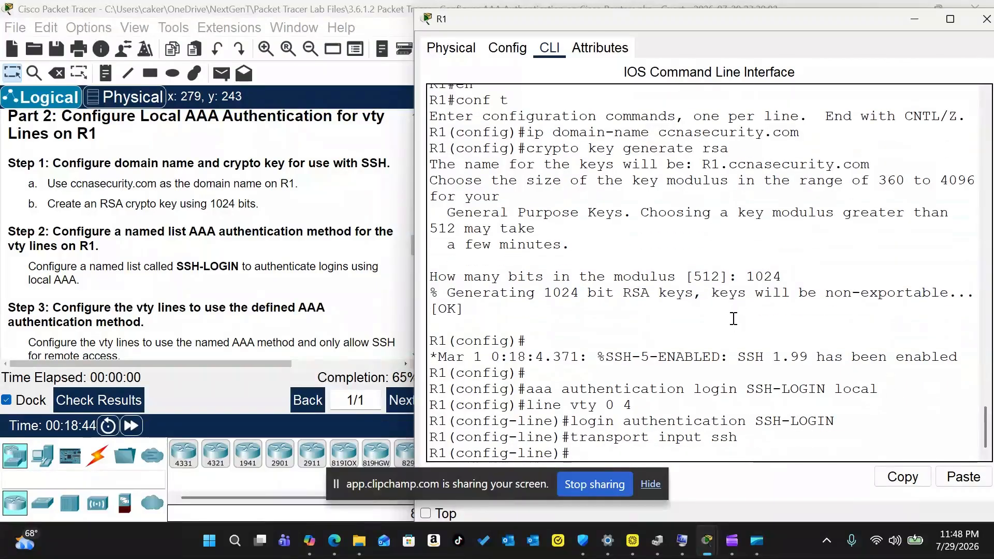
text(exit)
key(Return)
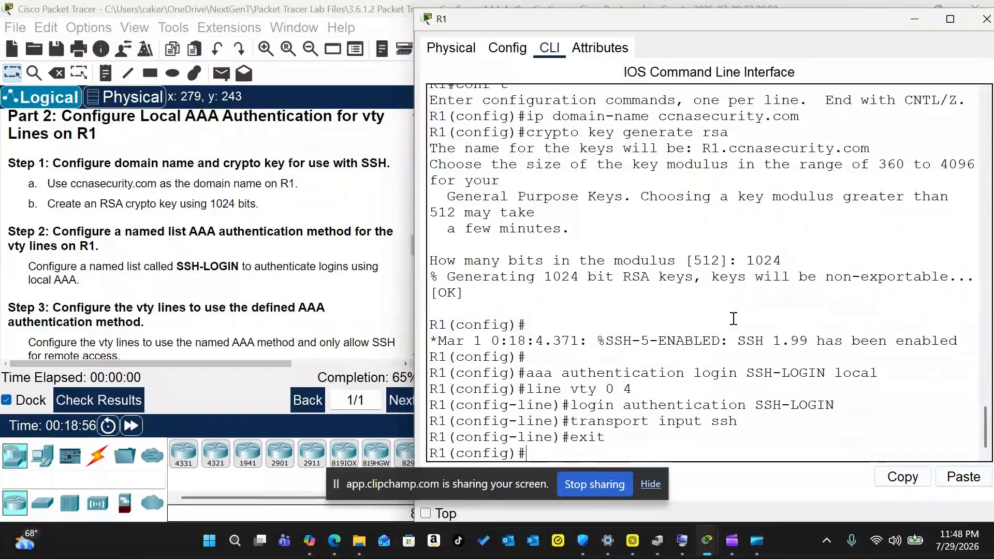
text(do wr)
key(Return)
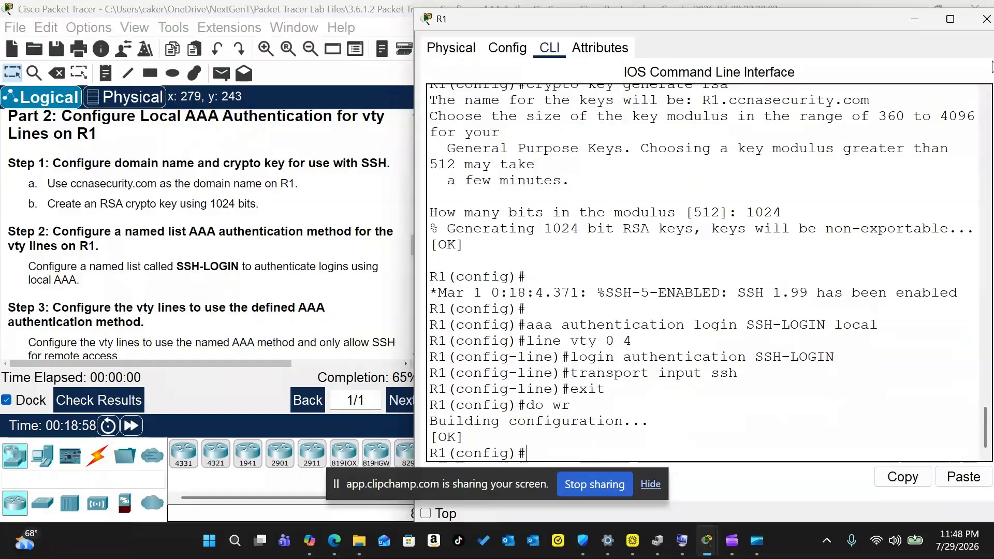
click(985, 30)
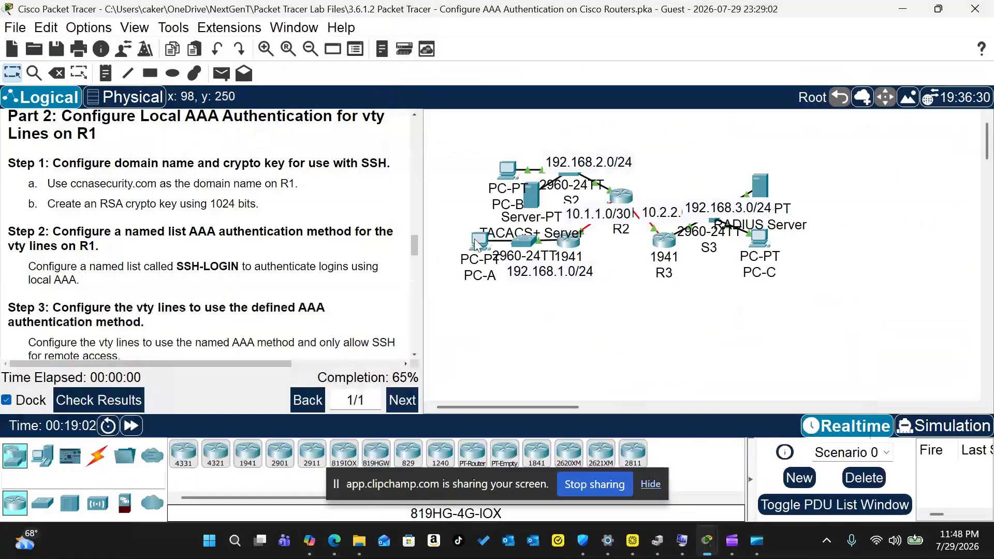
Step: From PC-A's command prompt, start an ssh -l session to R1 at 192.168.1.1
click(477, 244)
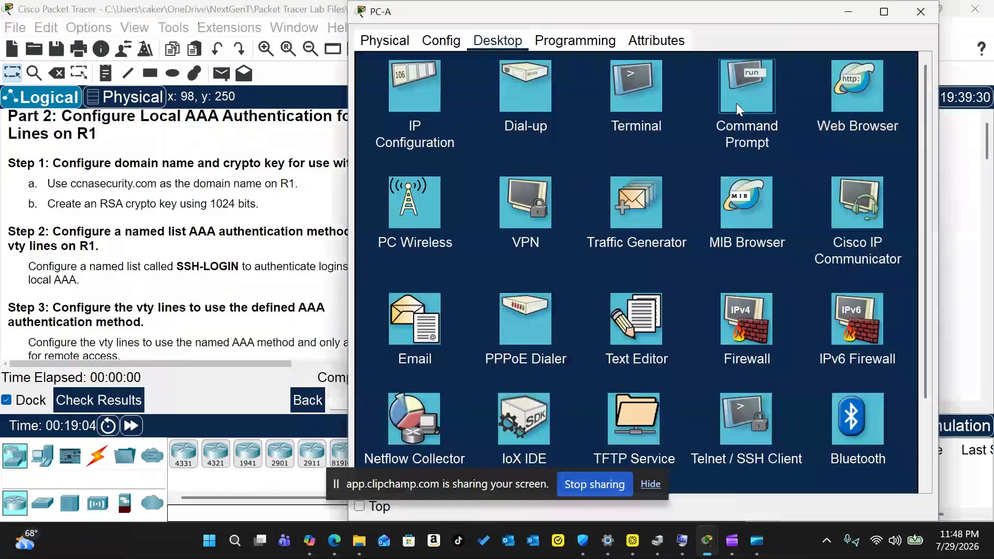
click(736, 104)
scroll(639, 173, down, 5)
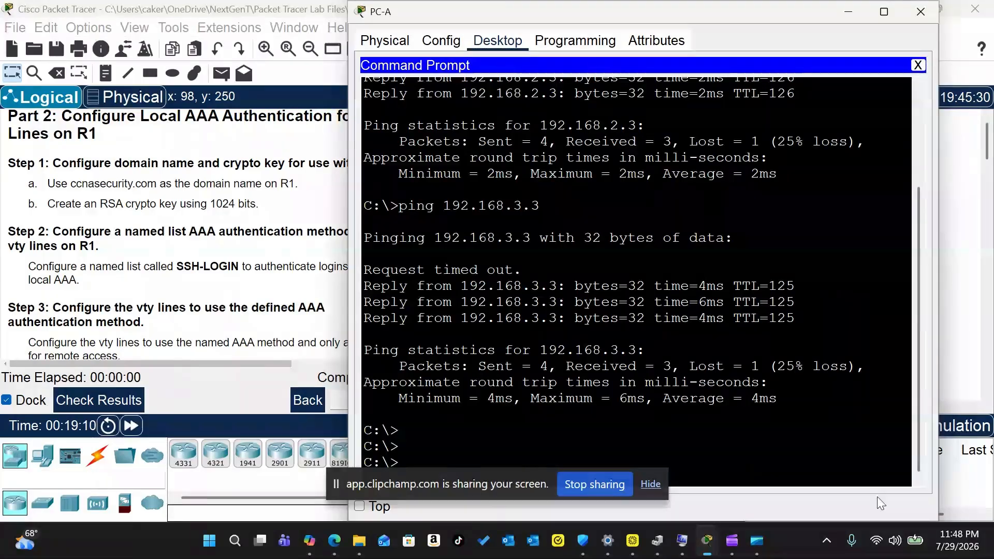
click(871, 525)
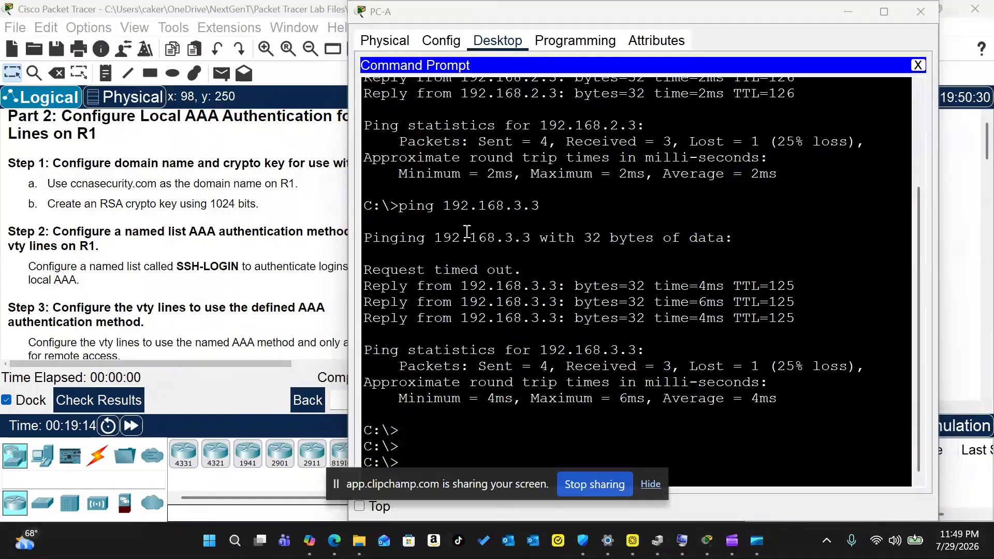
click(511, 5)
drag(512, 5, 529, 69)
drag(686, 21, 531, 7)
drag(824, 248, 902, 249)
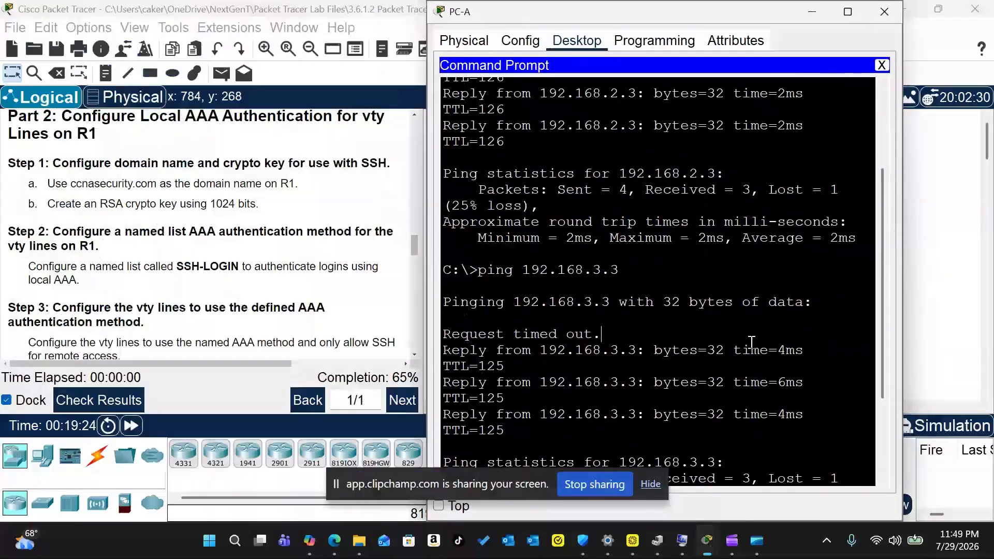
scroll(751, 342, down, 4)
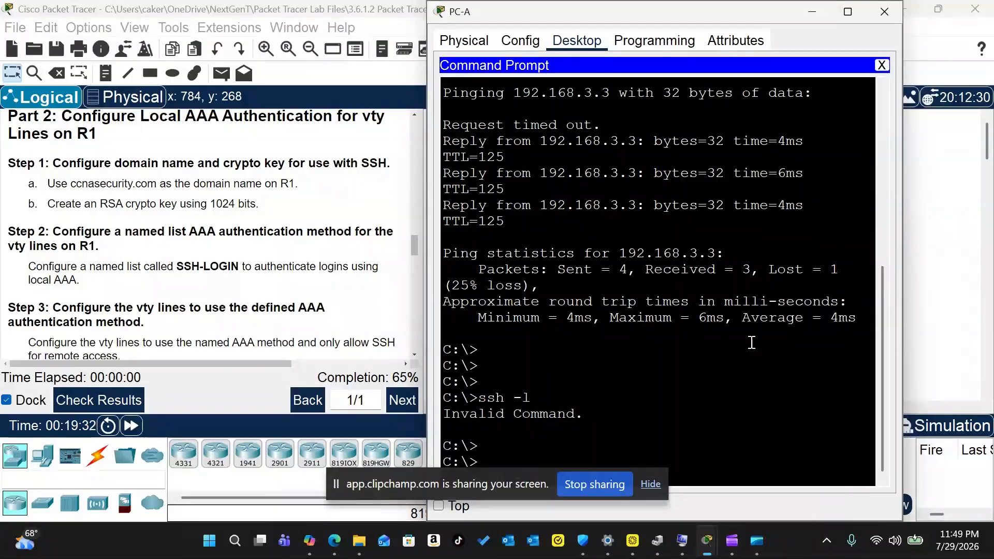
key(Return)
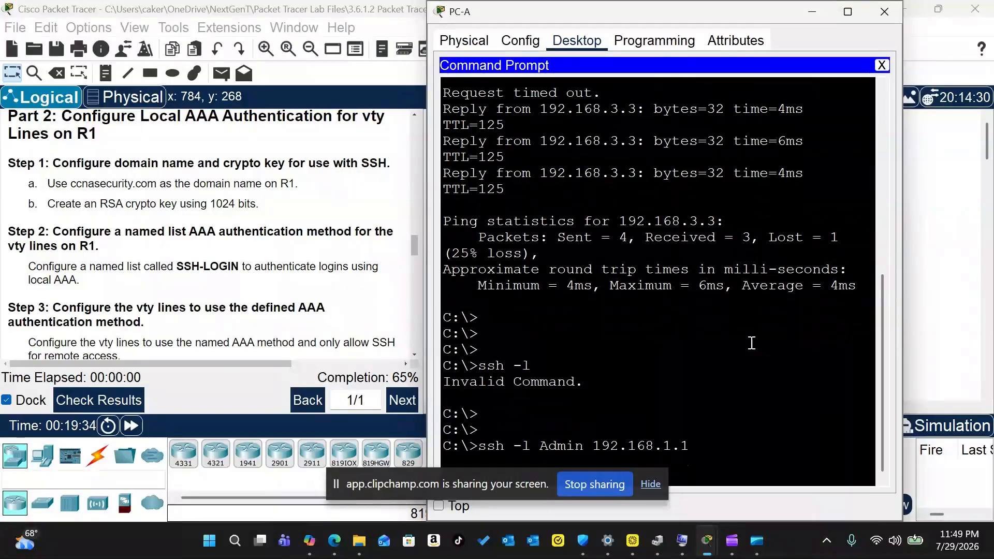
drag(605, 24, 223, 34)
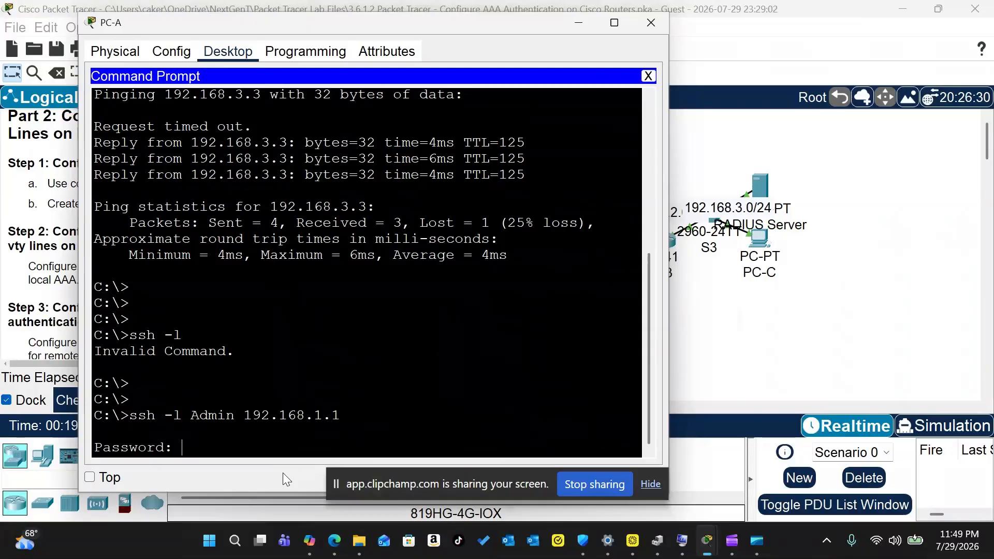
Step: After the failed login, SSH from PC-A to 192.168.1.1 as user Admin1
key(Return)
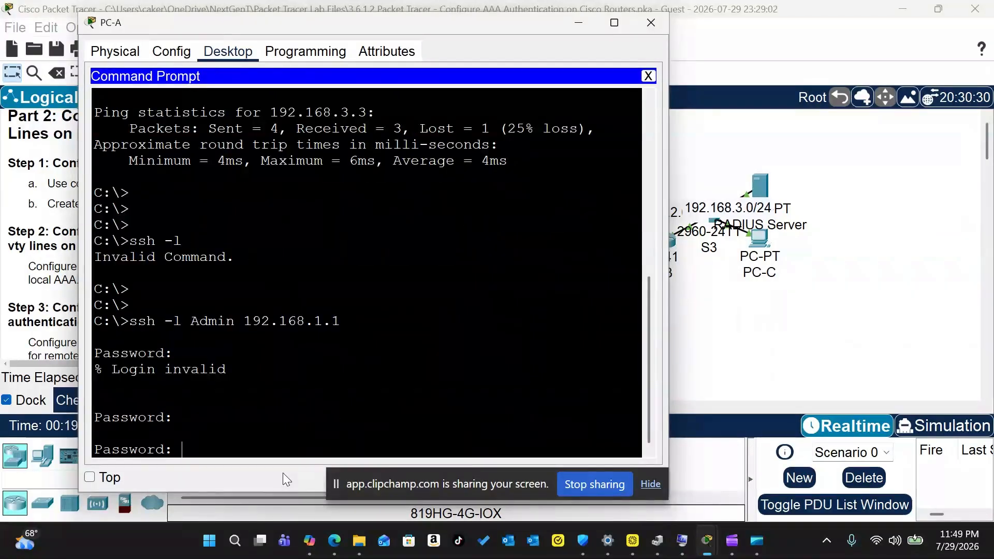
key(Return)
key(Return)
key(Return)
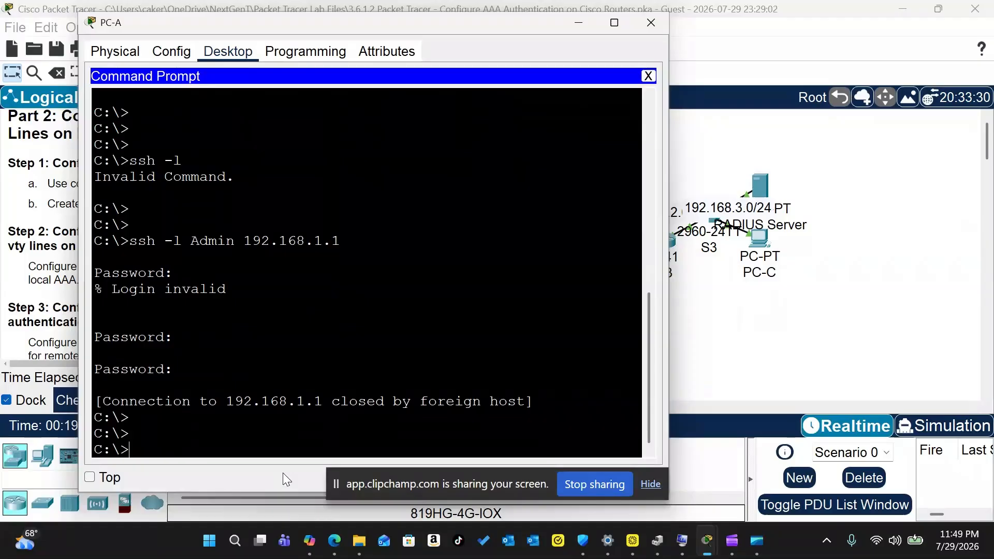
text(ssh -l Admin1 192.168.1.1)
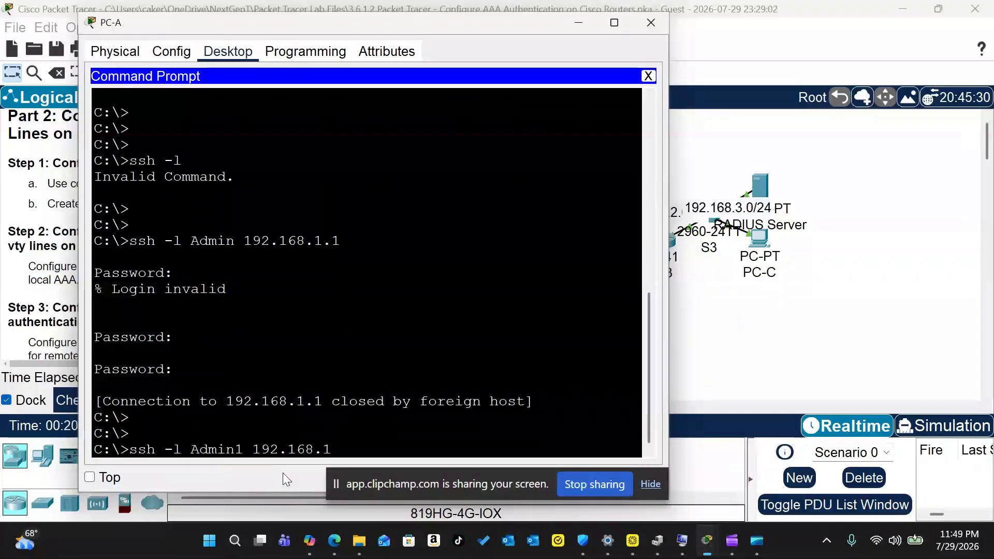
key(Return)
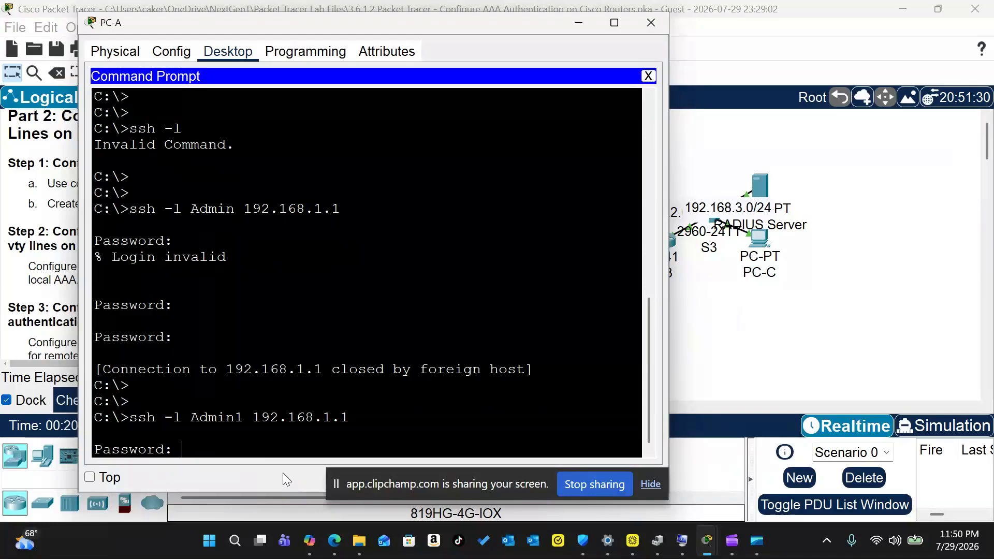
Step: Log in to R1, enter privileged and config mode, and page through do show run
key(Return)
text(en)
key(Return)
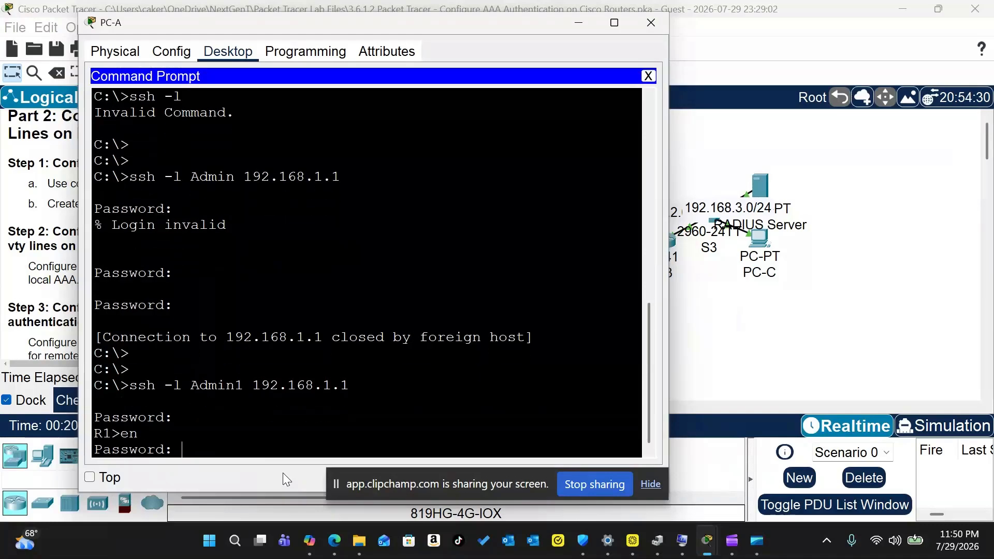
key(Return)
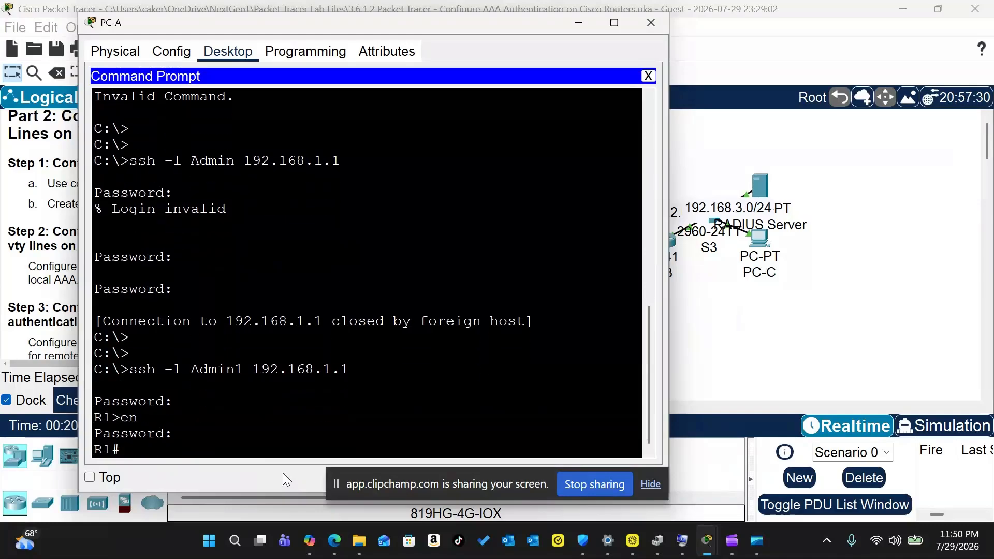
text(en)
key(Return)
text(conf t)
key(Return)
text(do show run)
key(Return)
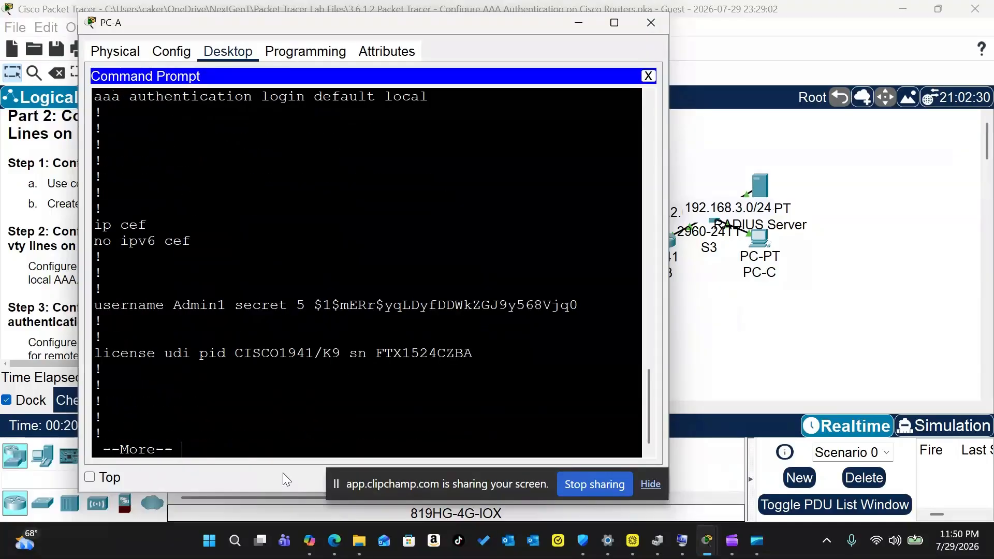
key(space)
key(space)
key(space)
Step: Maximize PC-A's window, review R1's running configuration output, then close the window
click(614, 22)
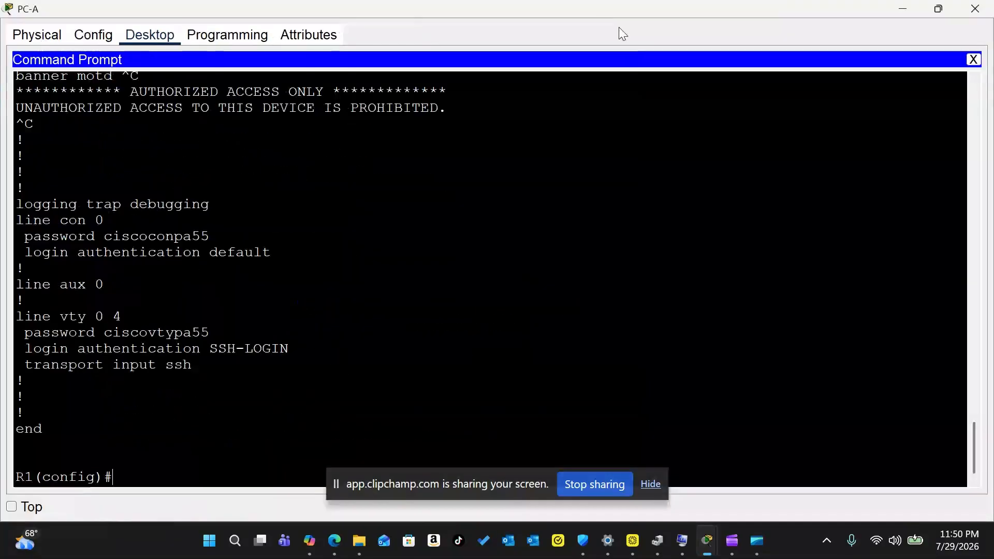
scroll(235, 290, up, 15)
scroll(169, 210, up, 20)
scroll(170, 210, down, 20)
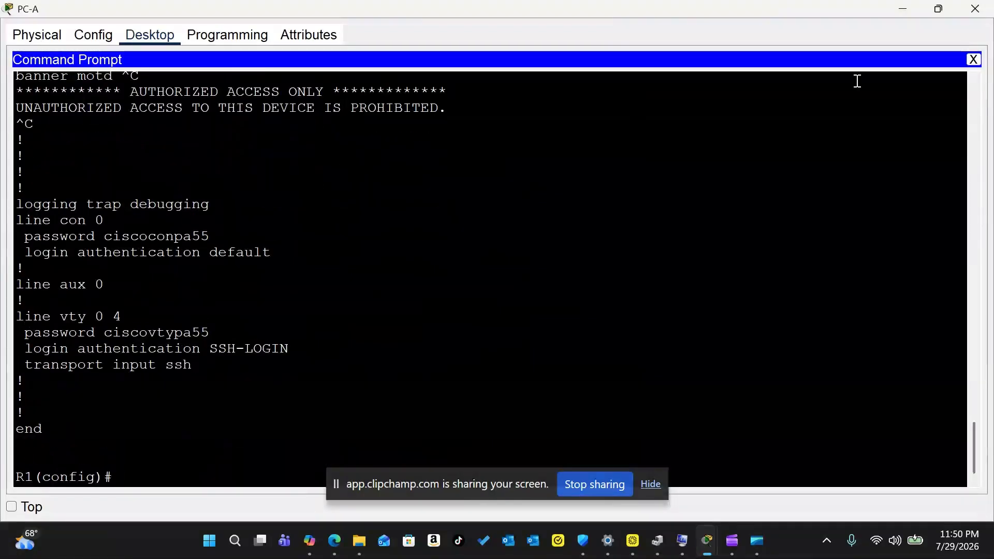
click(975, 9)
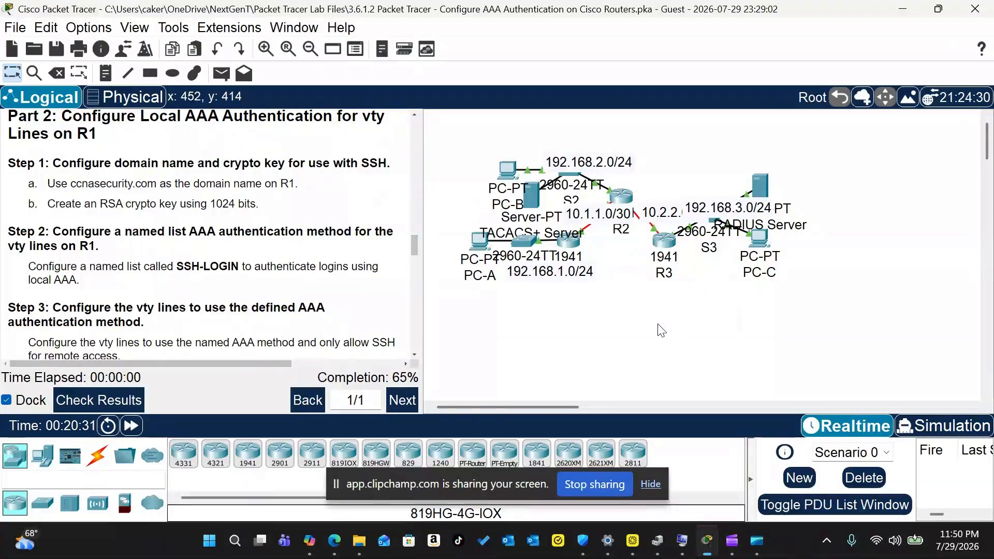
Step: Scroll the instructions to Part 3 and briefly open then close R2's window
scroll(229, 241, down, 10)
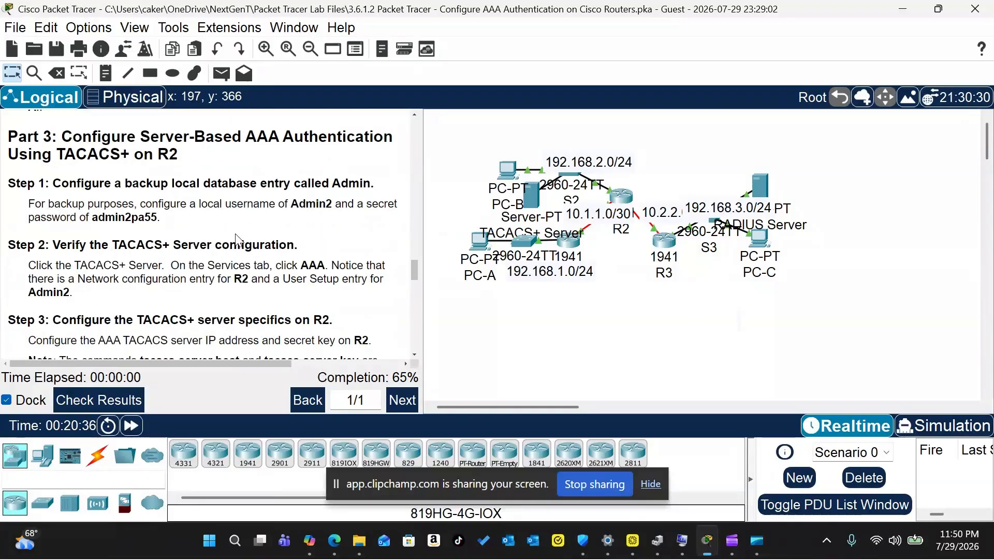
click(622, 195)
click(920, 10)
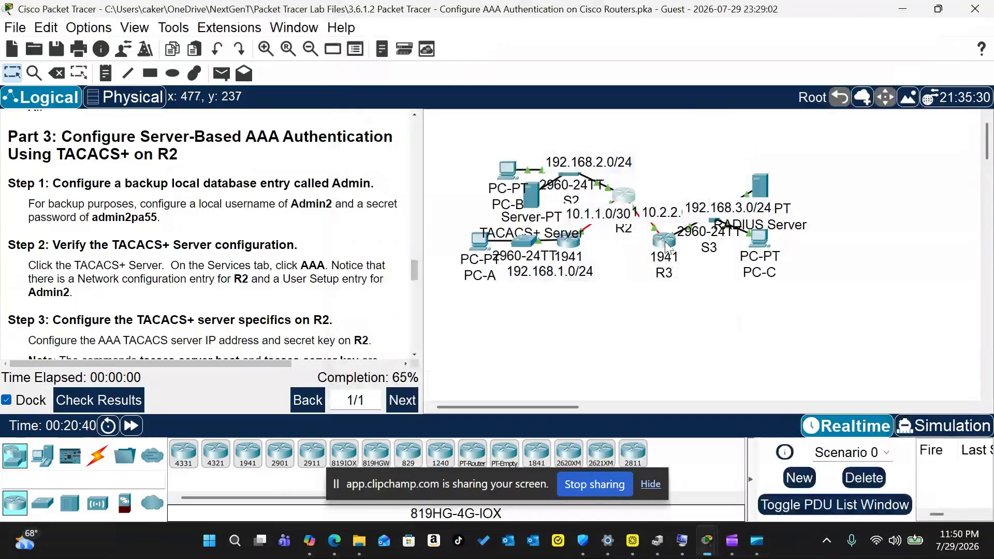
Step: Enter privileged mode on R3's command line, then close it and open R2
click(576, 269)
click(483, 40)
key(Return)
key(Return)
text(en)
key(Return)
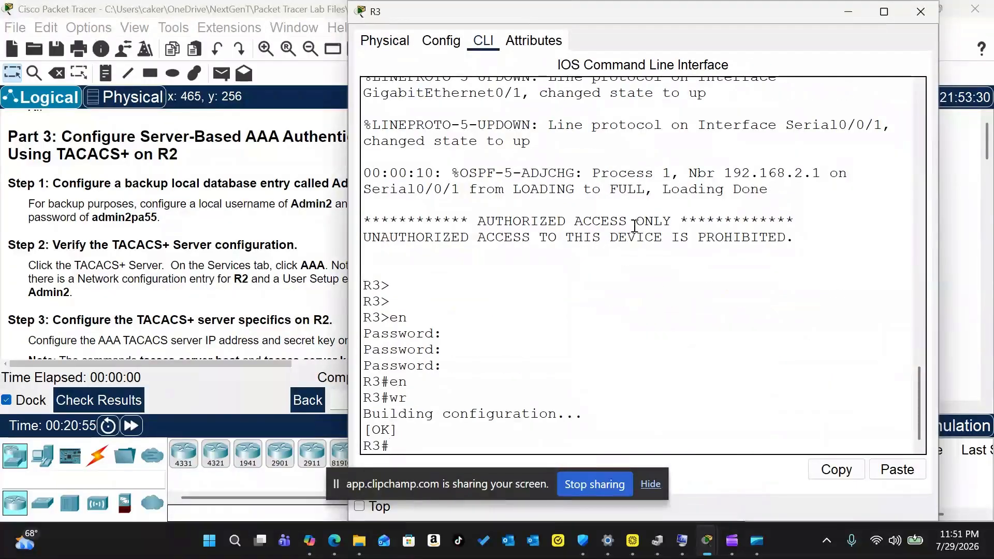
click(919, 17)
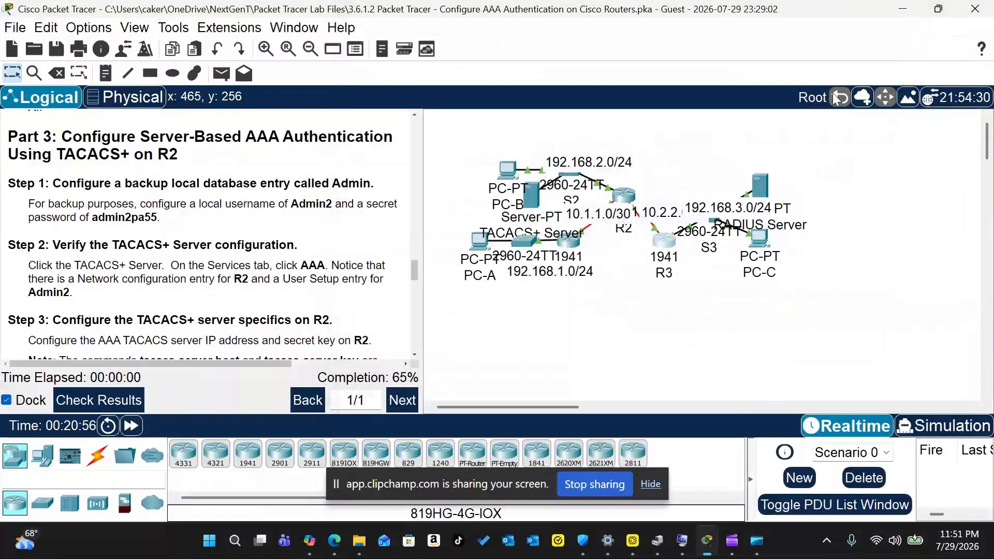
click(630, 198)
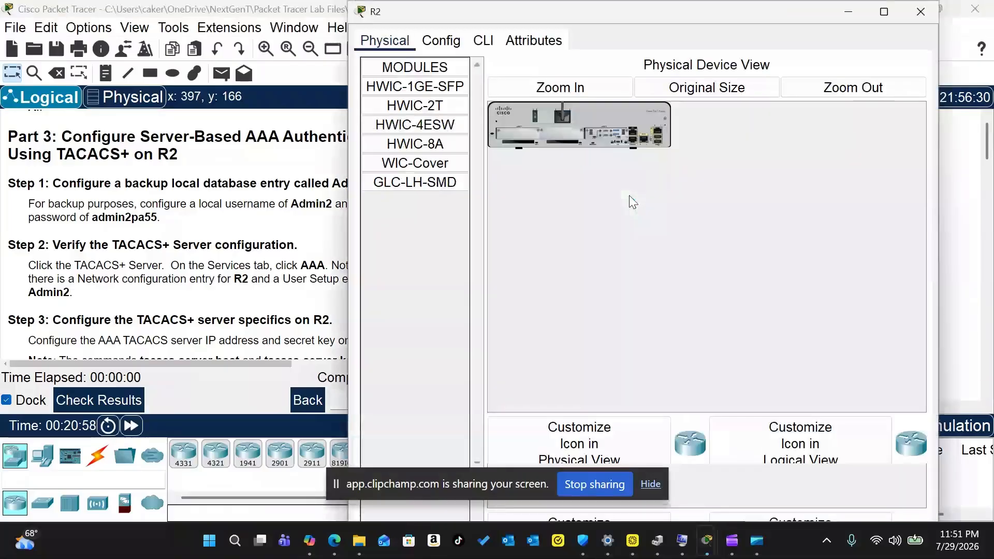
Step: In R2's CLI, enter privileged mode with the enable password and go to global configuration
click(485, 43)
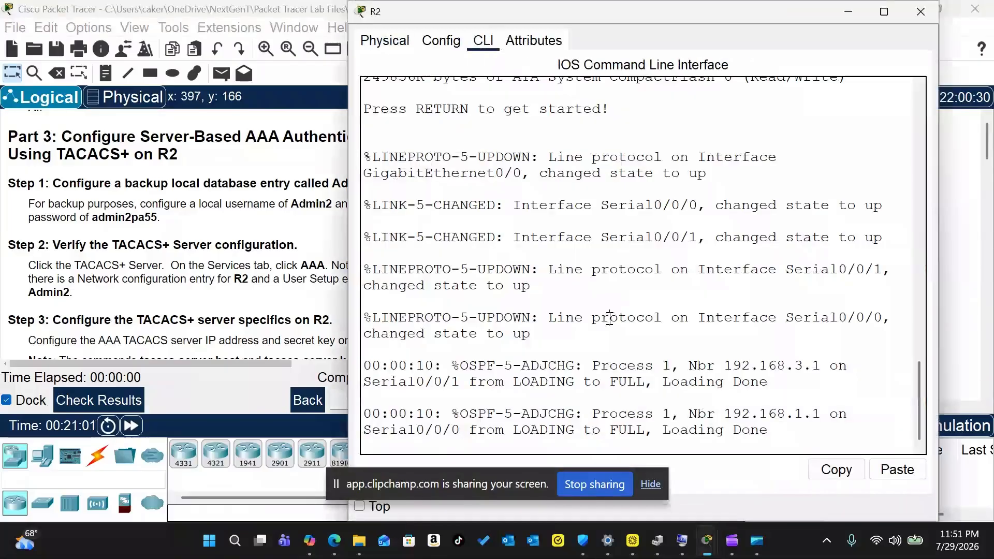
key(Return)
key(Return)
key(Return)
text(en)
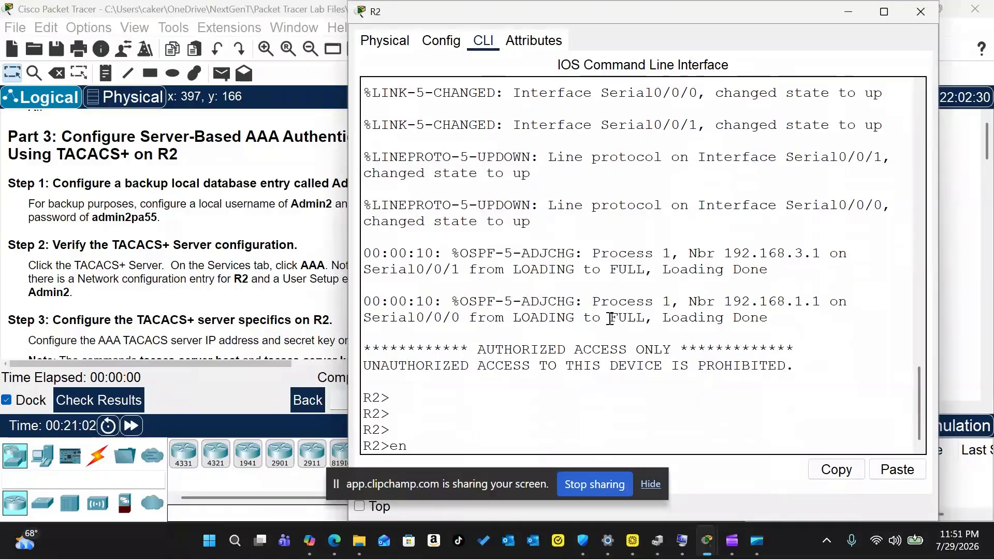
key(Return)
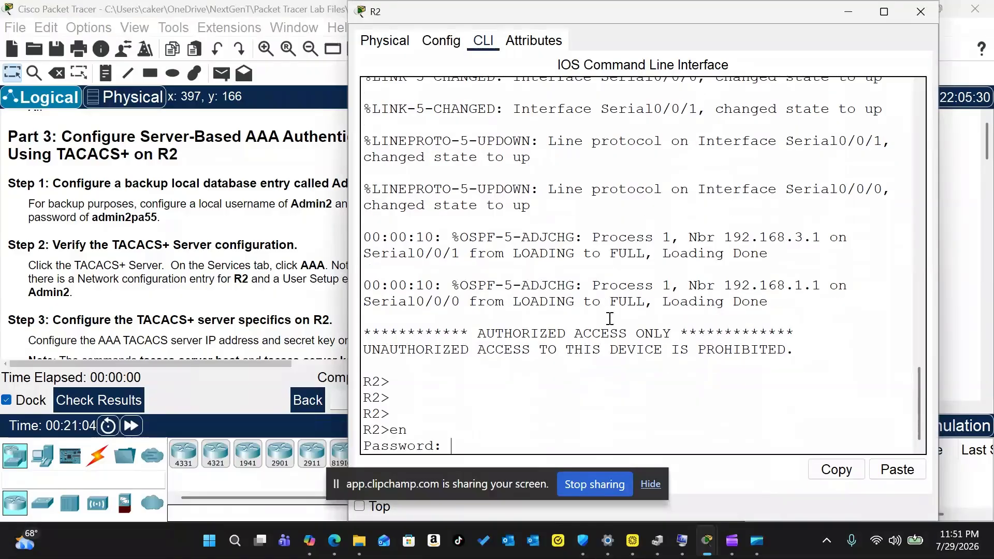
key(Return)
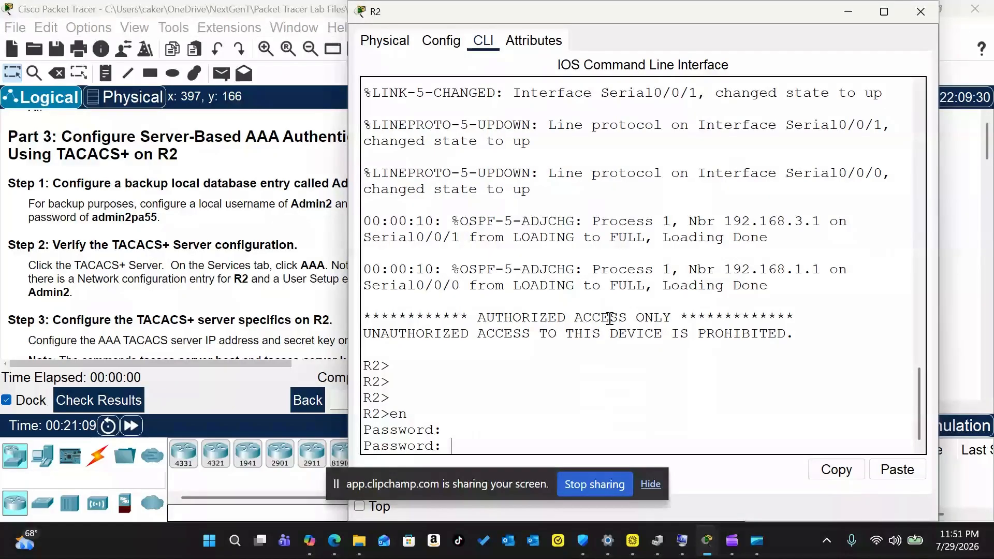
key(Return)
text(en)
key(Return)
text(conf t)
key(Return)
key(Return)
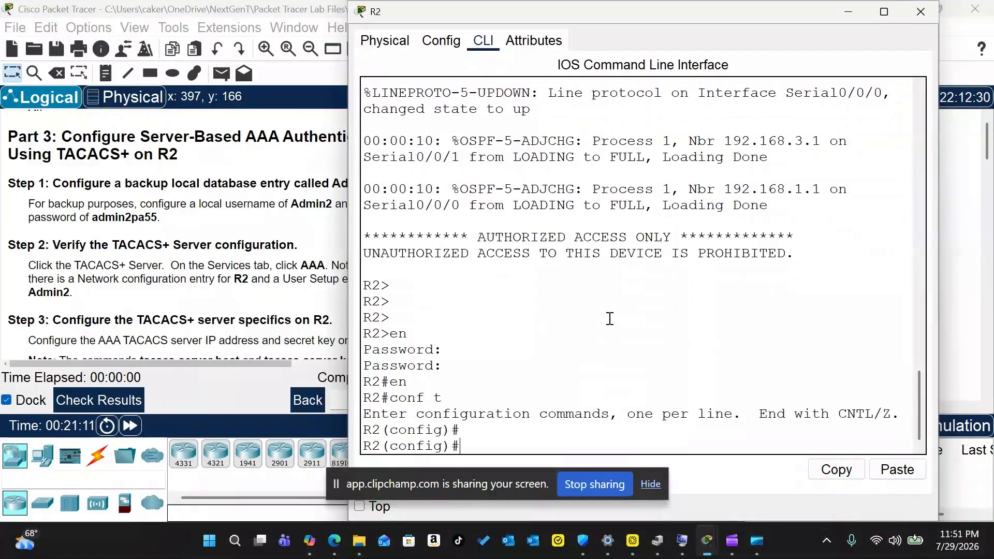
Step: Create the backup local user Admin2 with its secret password on R2
text(username Admin2)
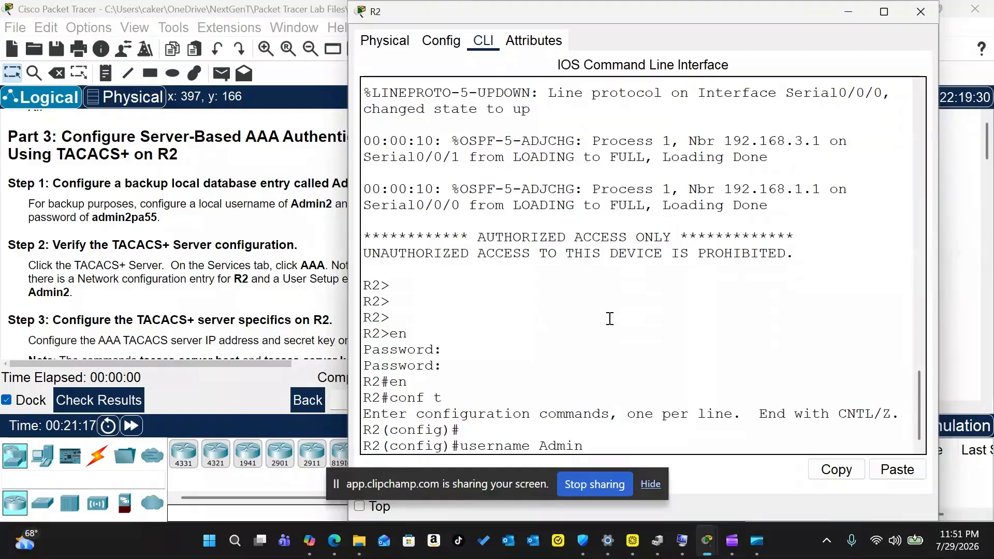
drag(517, 14, 576, 26)
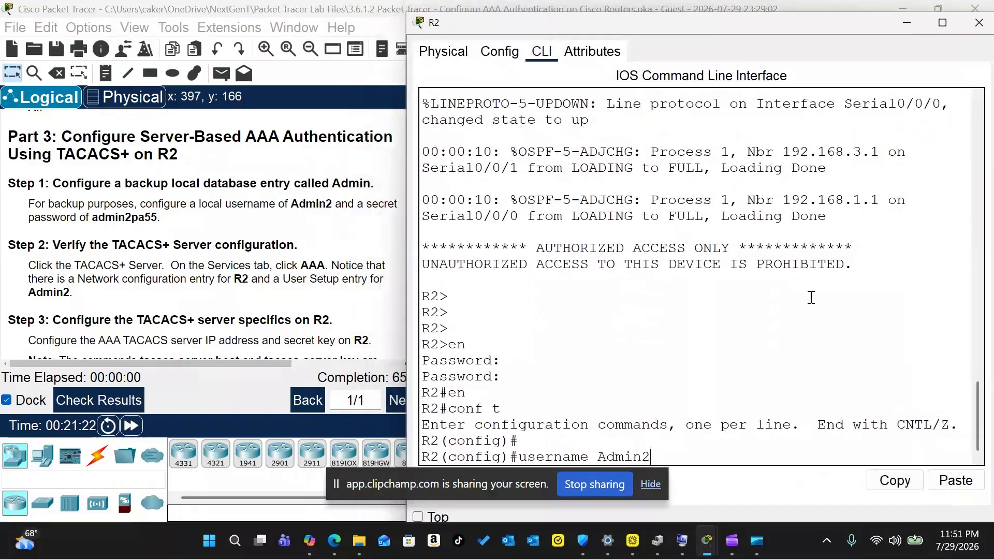
text(admin)
key(BackSpace)
key(BackSpace)
key(BackSpace)
key(BackSpace)
key(BackSpace)
text(secre)
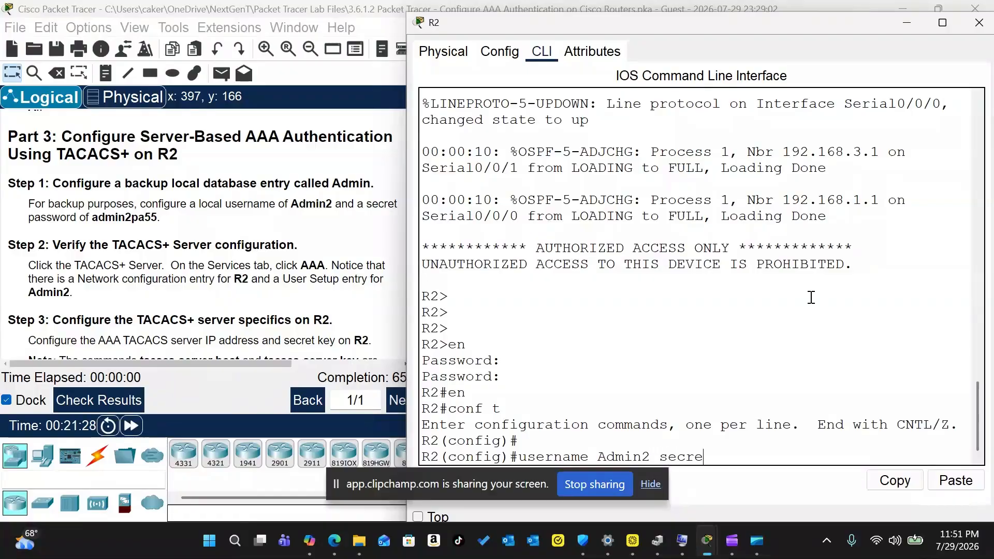
text(t admin2pa55)
key(Return)
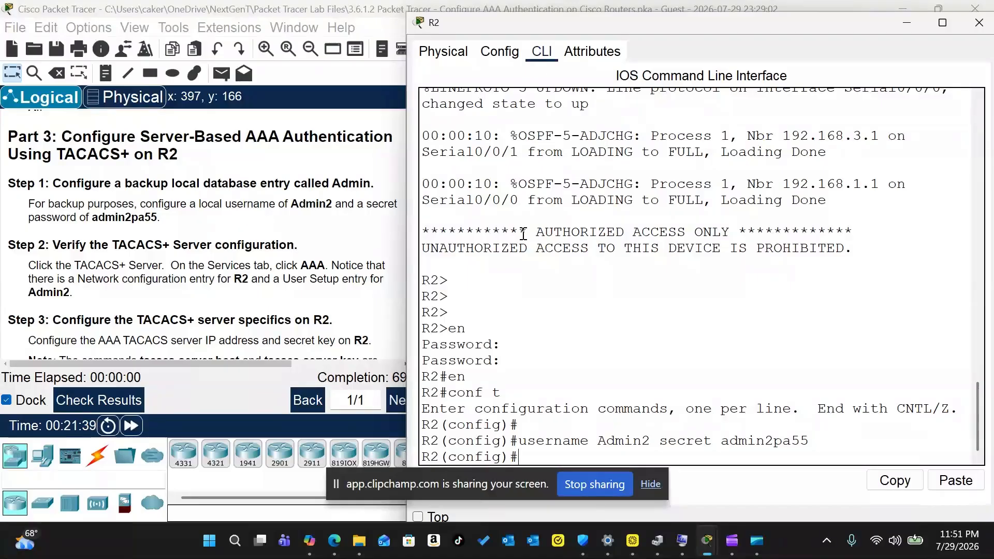
scroll(274, 213, down, 3)
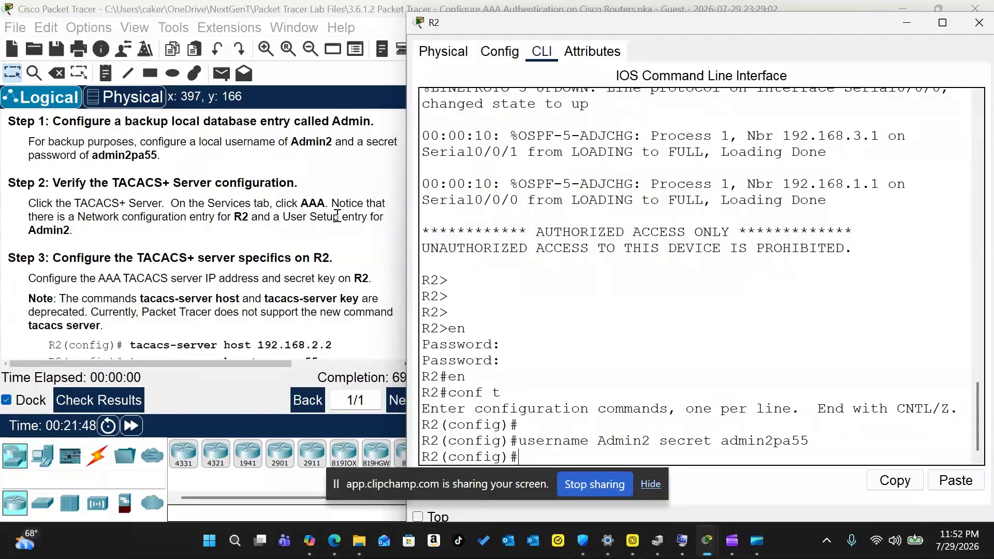
Step: Configure R2 with tacacs-server host 192.168.2.2 and the TACACS+ shared key
scroll(296, 214, down, 2)
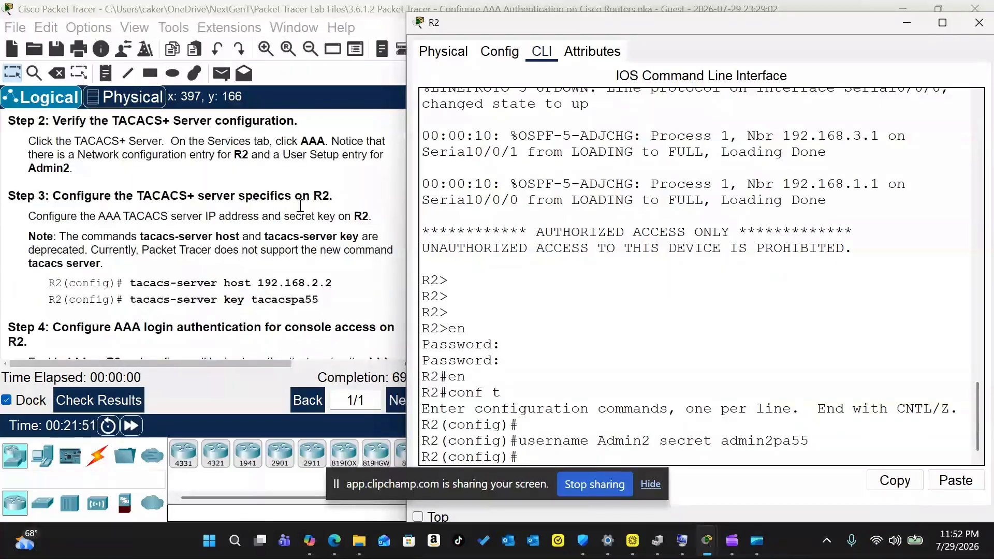
scroll(300, 205, down, 1)
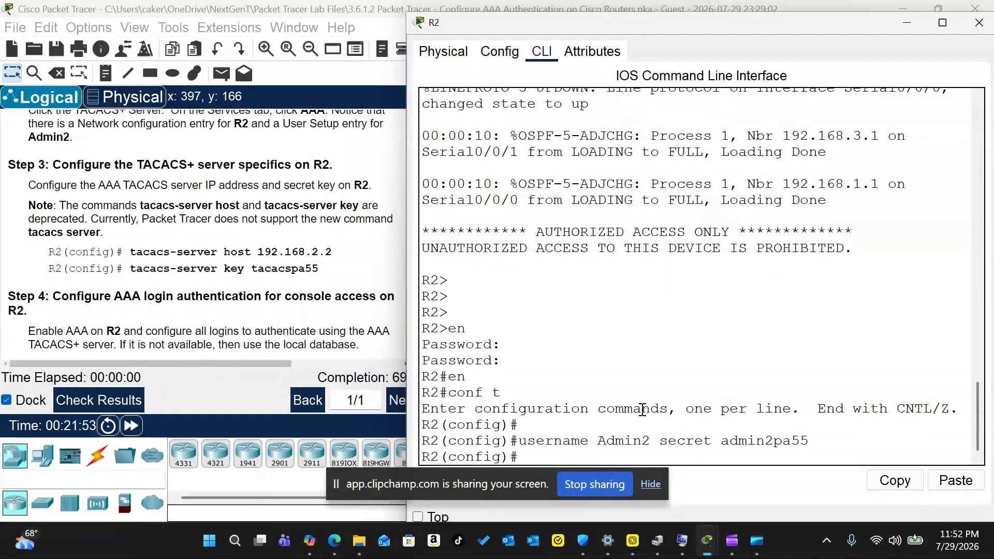
text(cacs-server host 192.168.2.2)
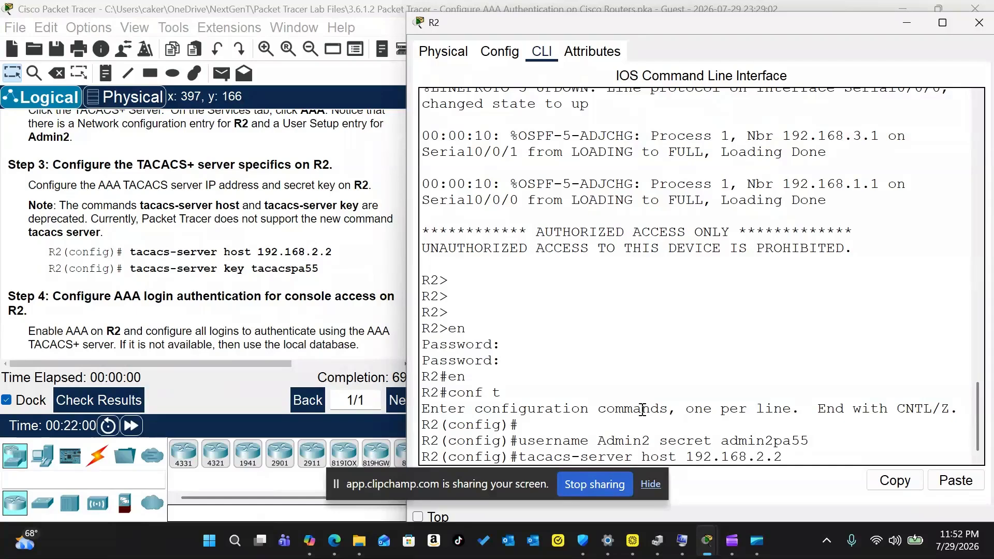
key(Return)
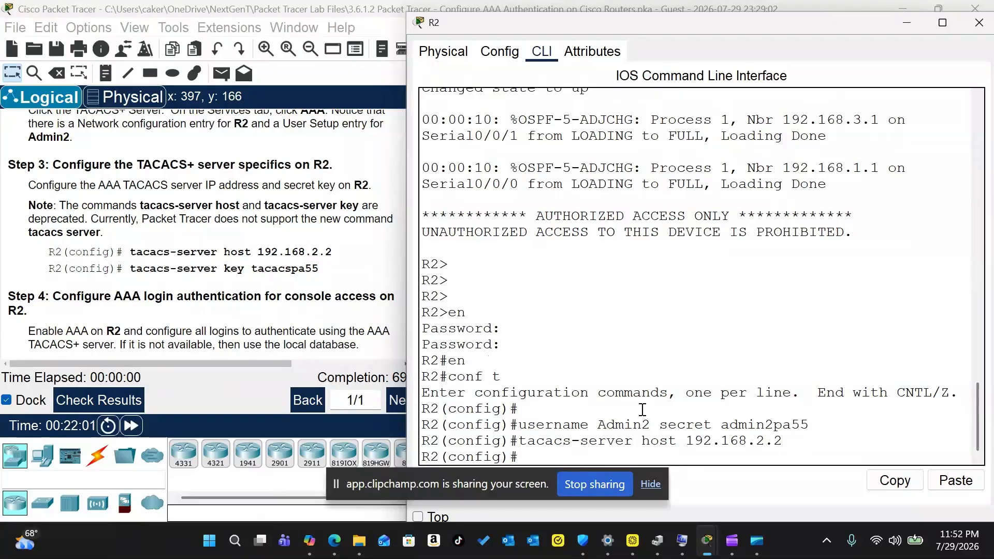
text(tacacs-server key tacacspa55)
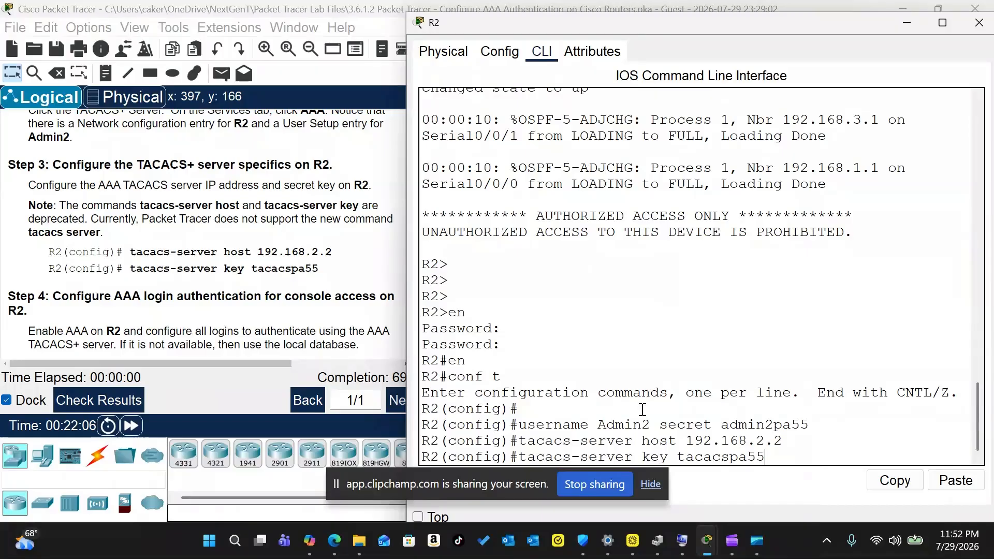
key(Return)
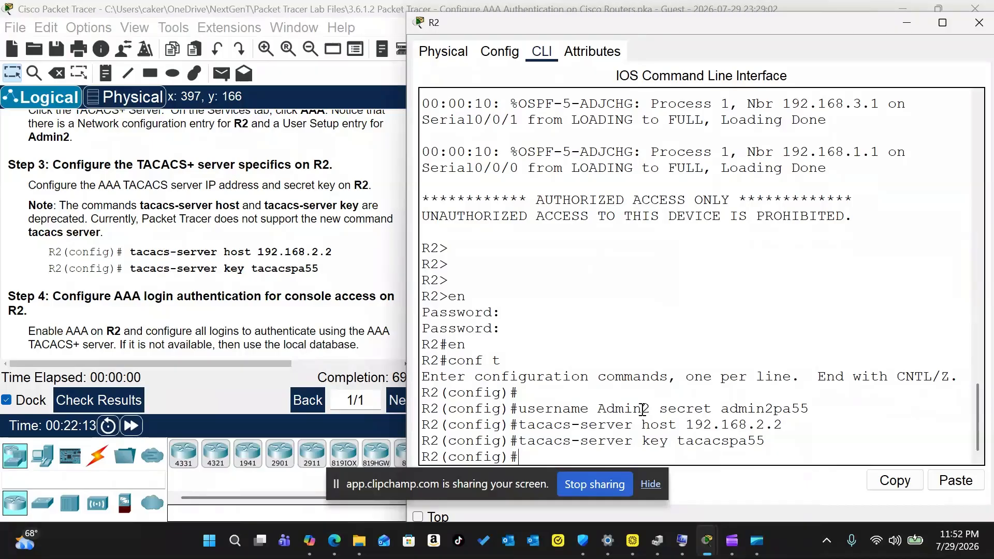
scroll(249, 251, down, 3)
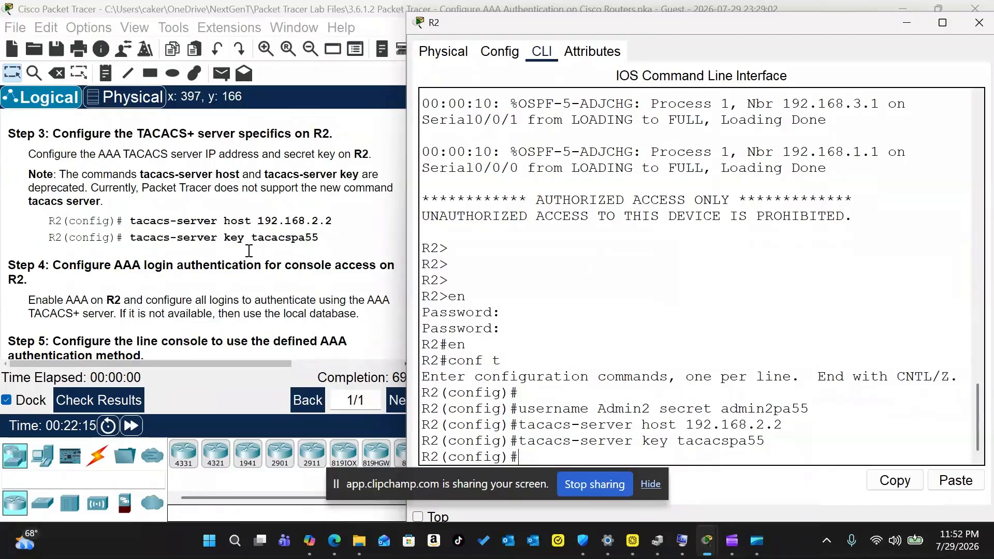
scroll(249, 251, down, 2)
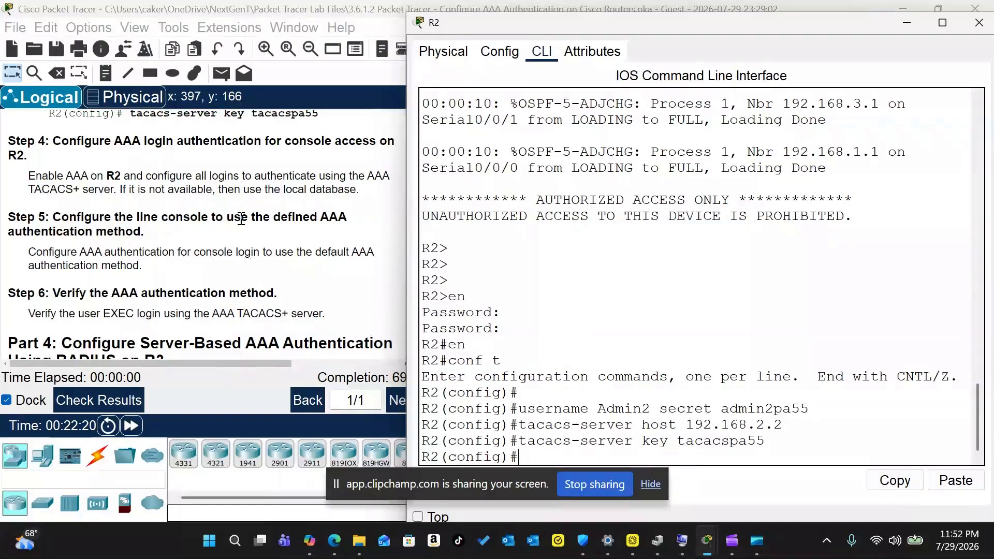
scroll(241, 219, down, 1)
scroll(241, 219, up, 1)
Step: Enable aaa new-model and set default login authentication to group tacacs+ then local
text(aaa new-model)
key(Return)
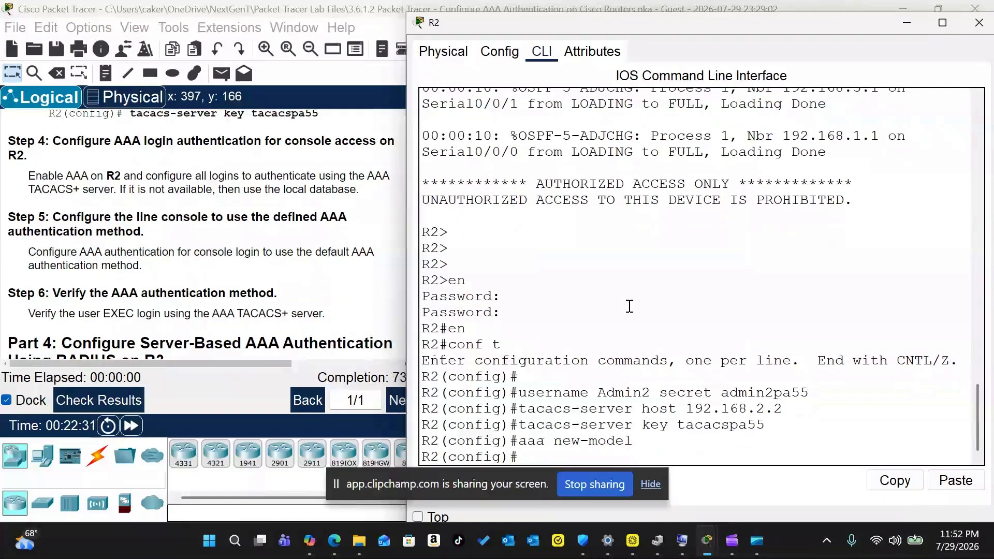
text(aaa authen)
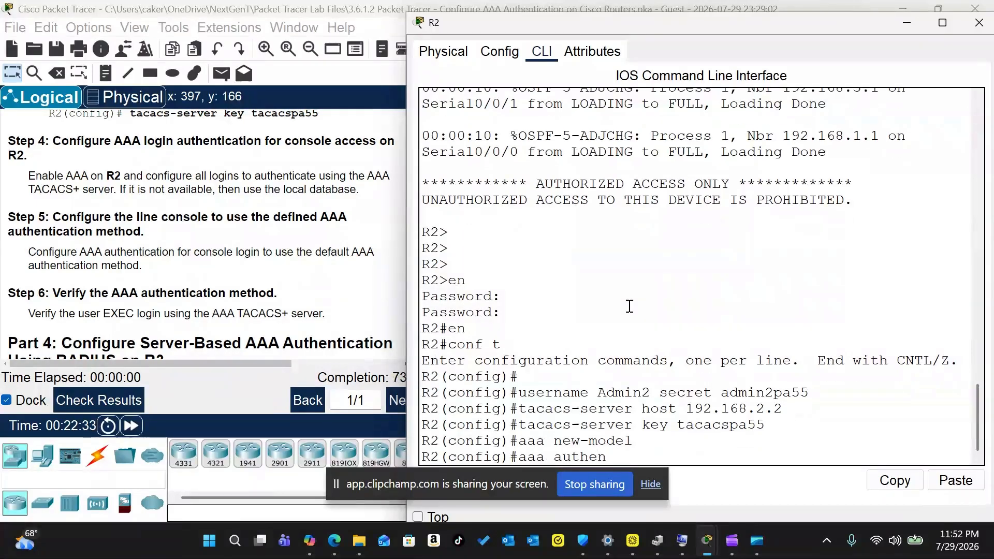
text(tication login deffau)
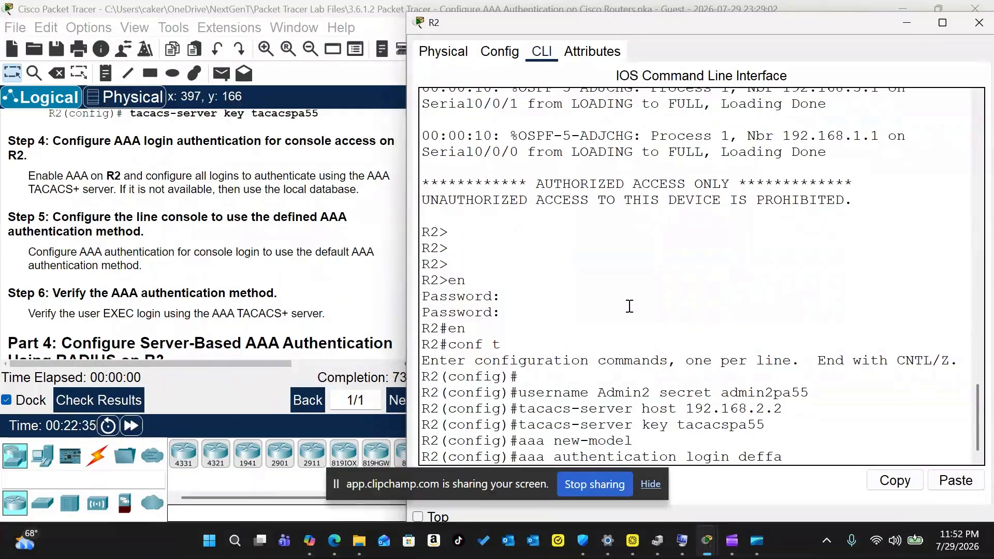
key(BackSpace)
key(BackSpace)
key(BackSpace)
text(ault group tacacs)
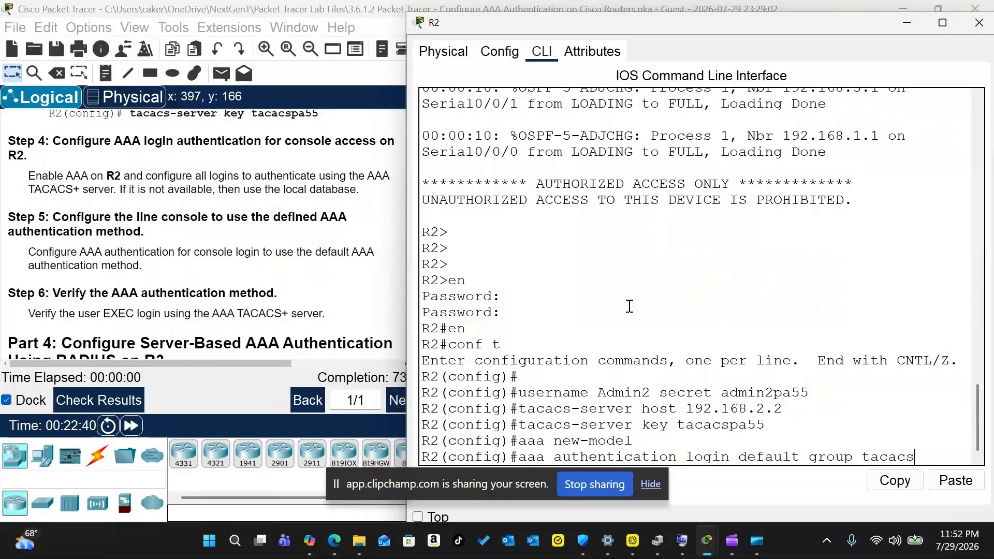
text(+ local)
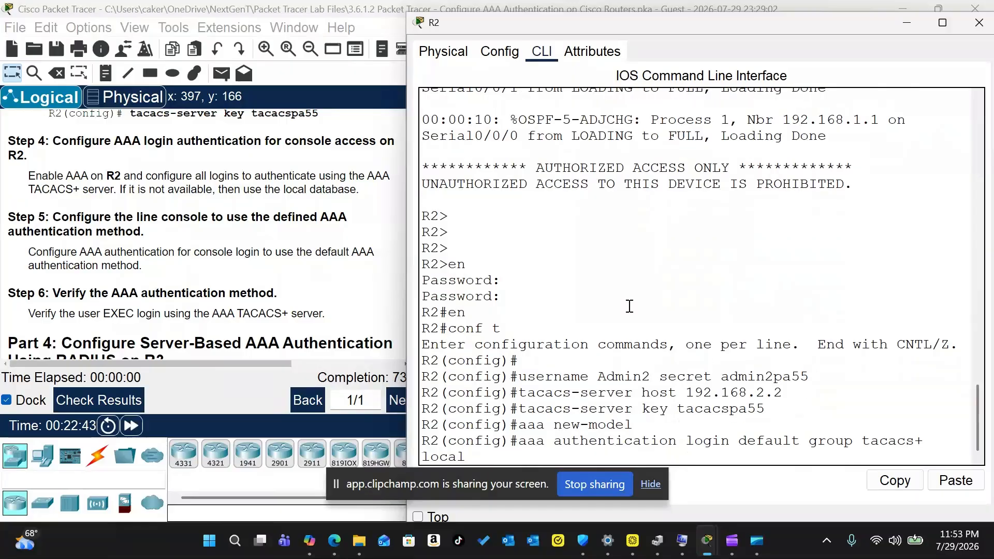
key(Return)
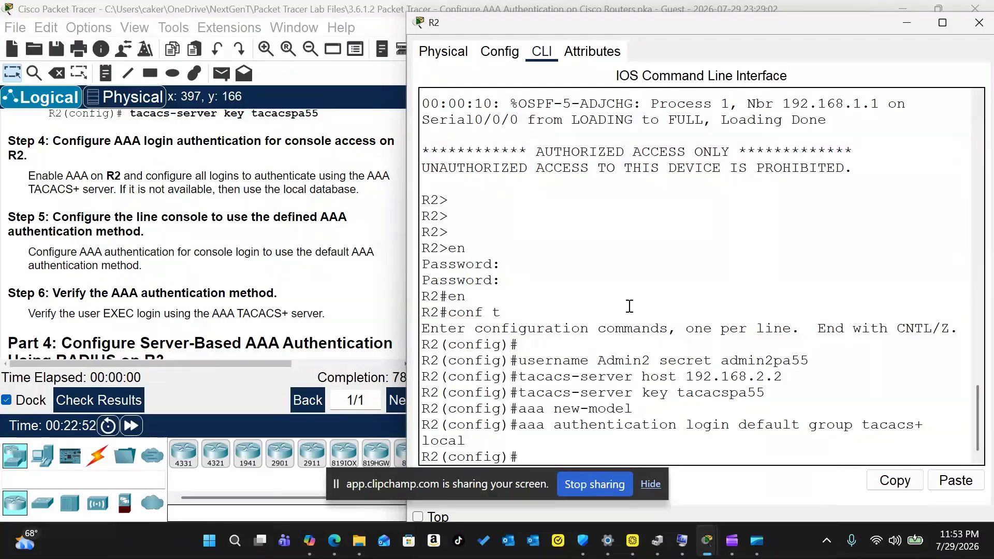
Step: Apply login authentication default to line console 0 and save with do wr
text(line console 0)
key(Return)
text(login autne)
key(BackSpace)
key(BackSpace)
text(hentication default)
key(Return)
text(exit)
key(Return)
key(Return)
key(Return)
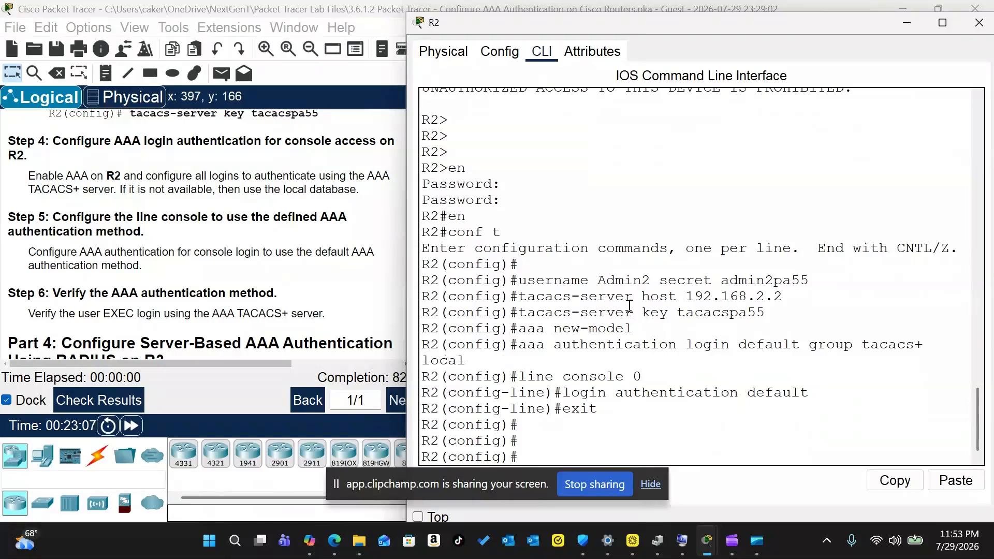
text(do wr)
key(Return)
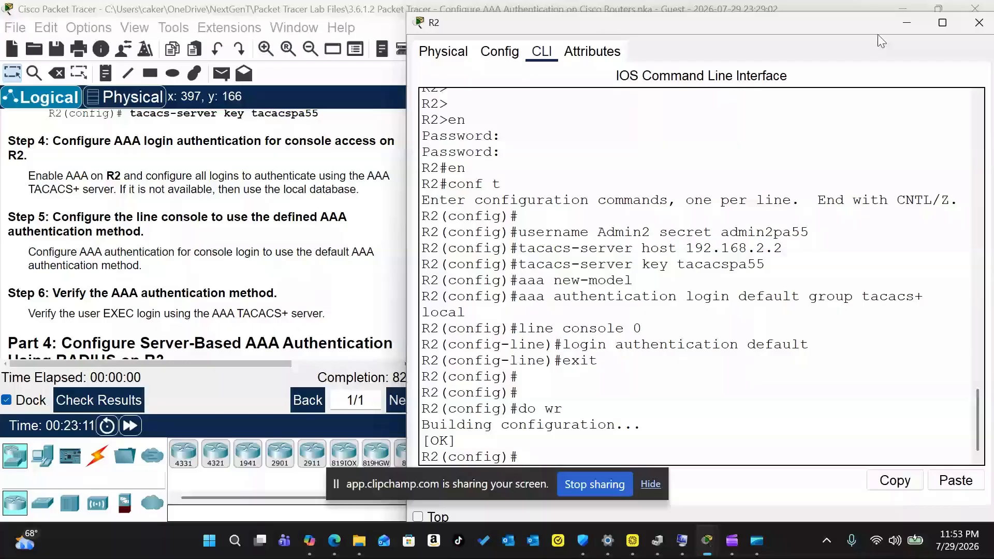
Step: Close R2's window and bring up PC-B's Command Prompt
click(978, 23)
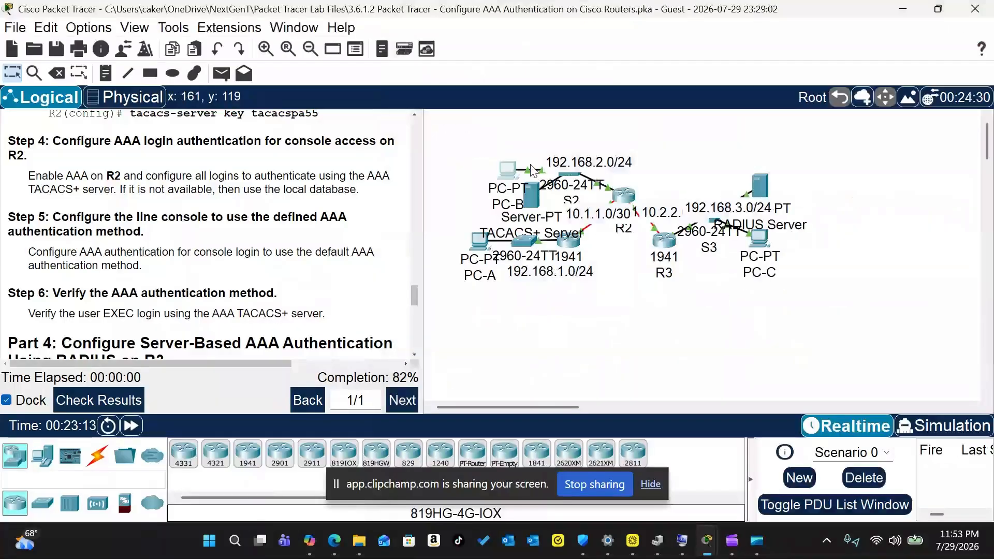
click(507, 170)
click(525, 98)
click(729, 299)
click(741, 86)
scroll(680, 202, down, 5)
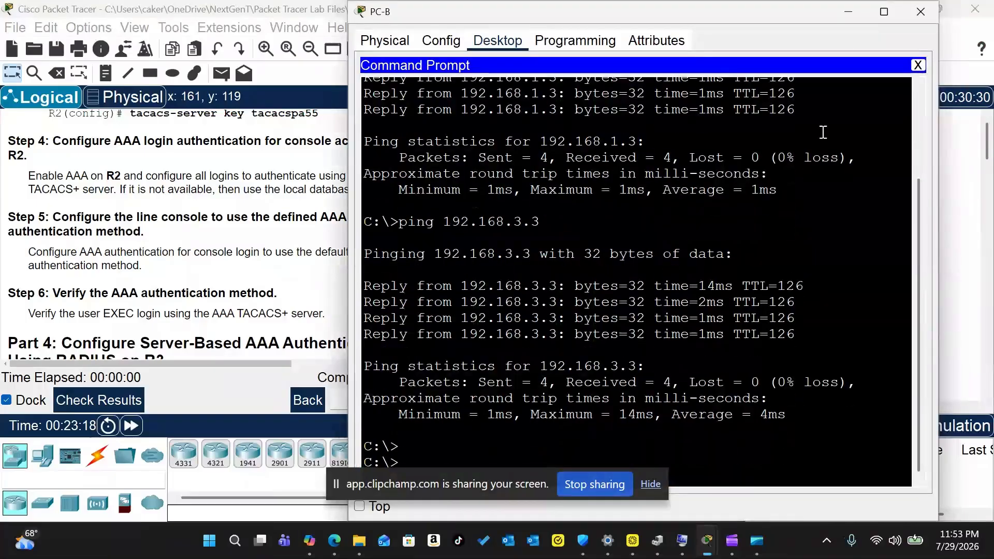
drag(715, 16, 443, 28)
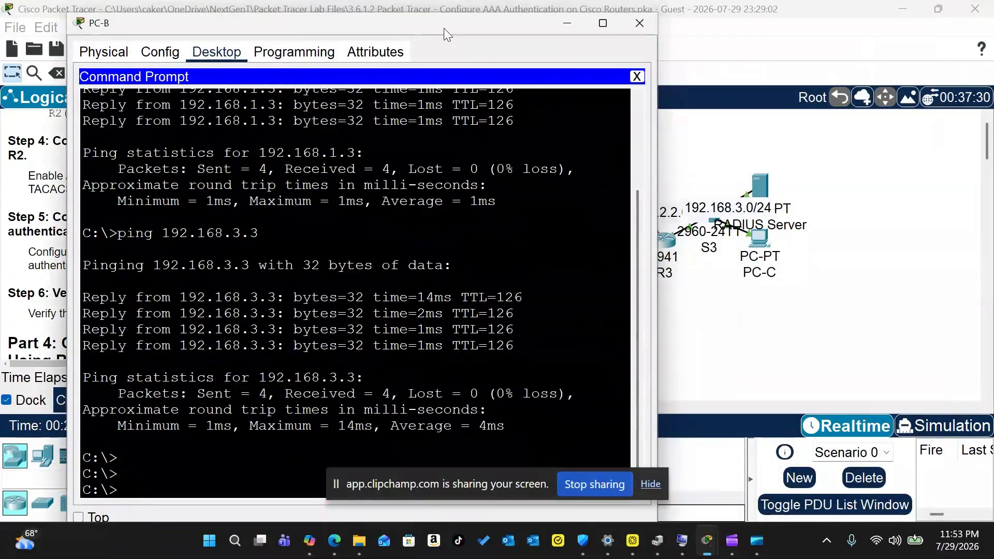
Step: Telnet to 192.168.2.1 as Admin2, enter enable mode, and run show run
text(telnet 192.)
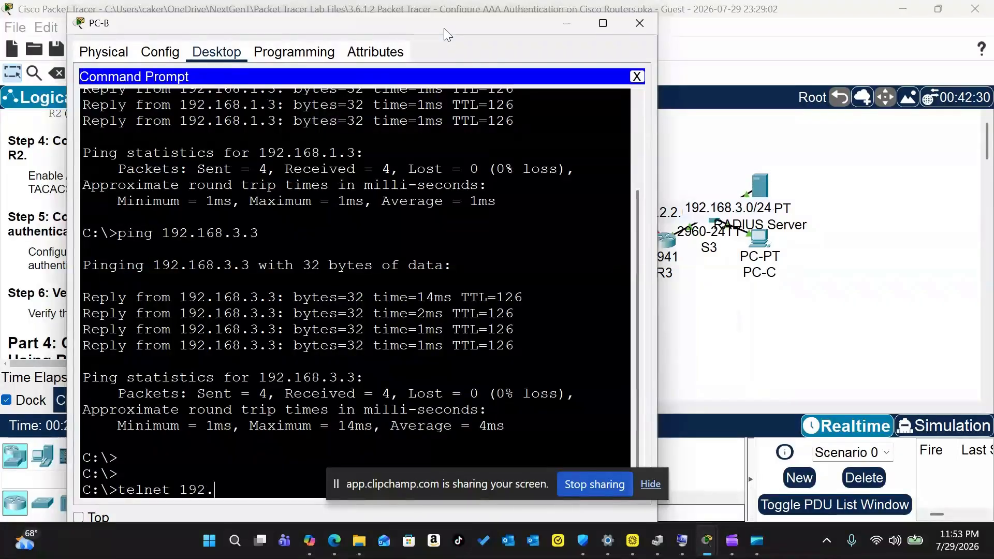
text(168.2.1)
key(Return)
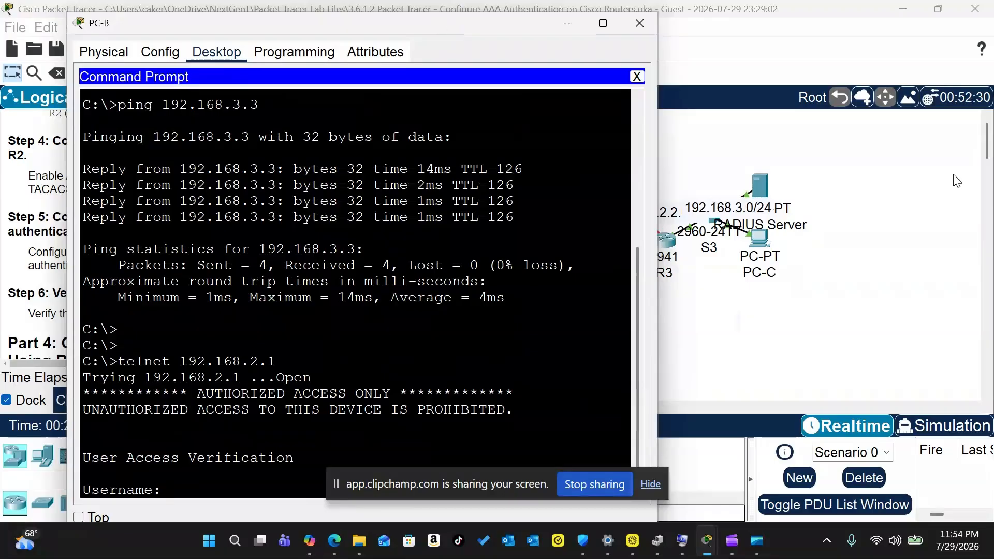
text(Admin2)
key(Return)
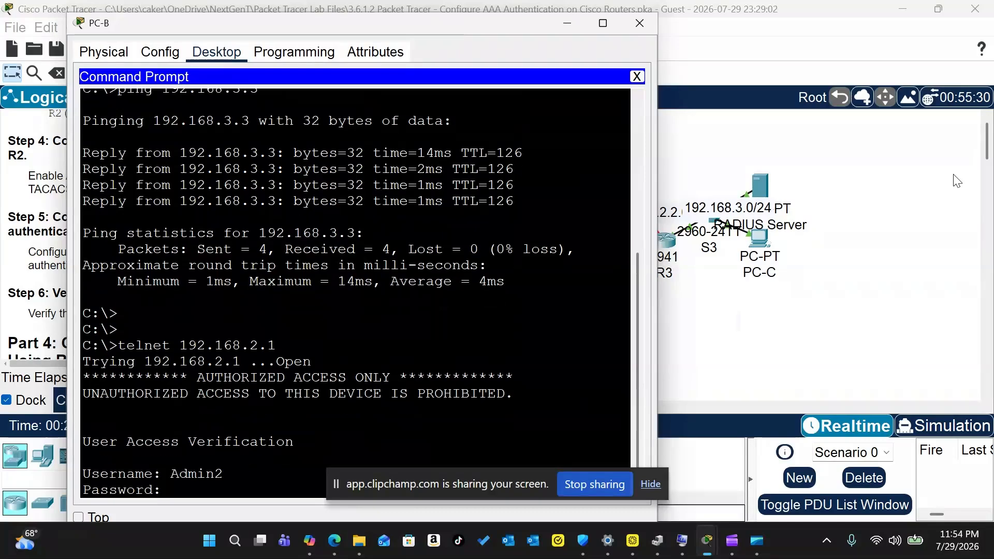
key(Return)
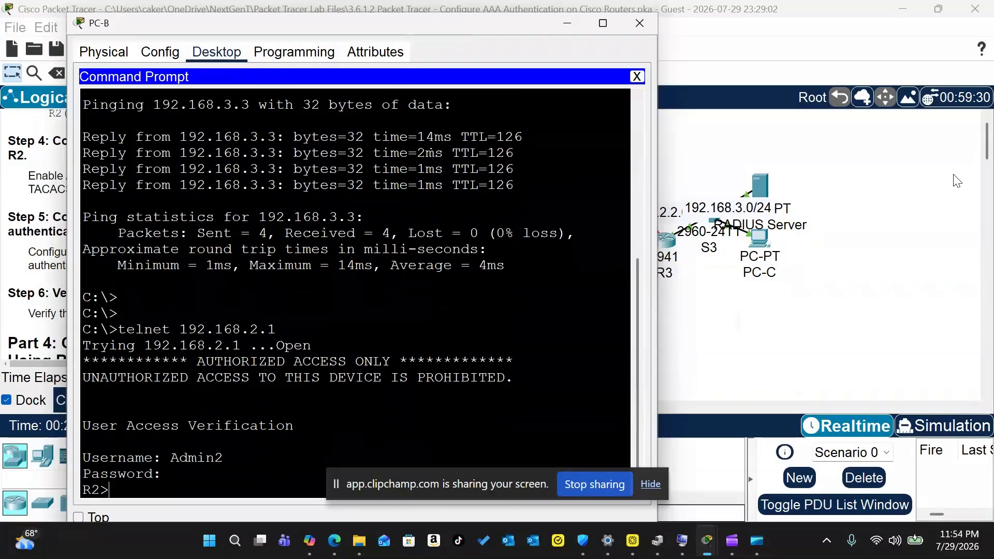
text(en)
key(Return)
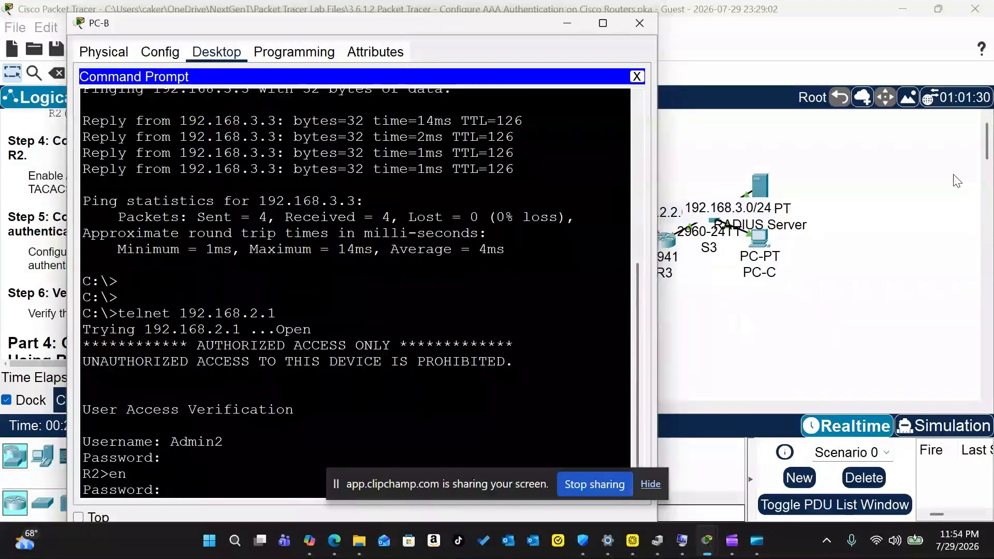
key(Return)
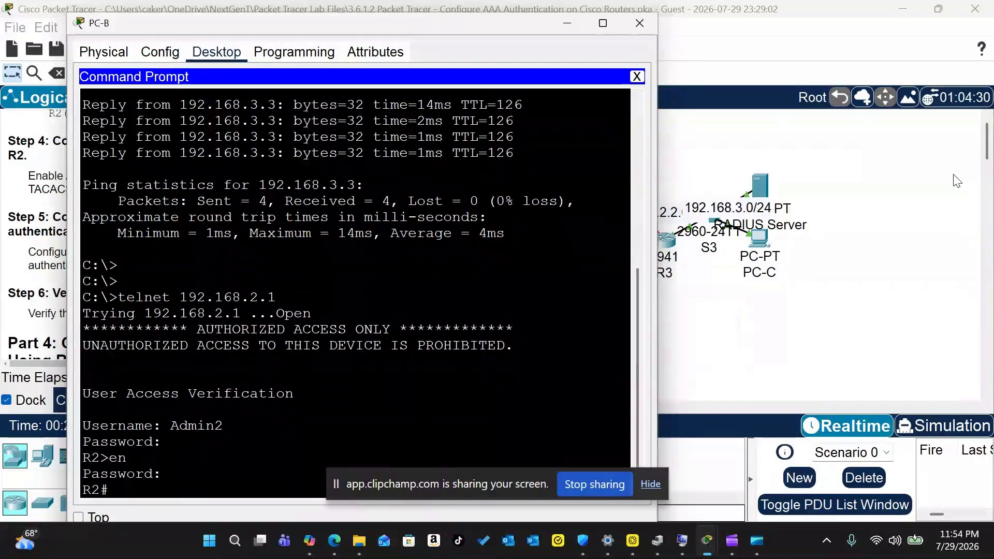
text(show run)
key(Return)
Step: Page through R2's running configuration to review the aaa and tacacs-server lines
key(space)
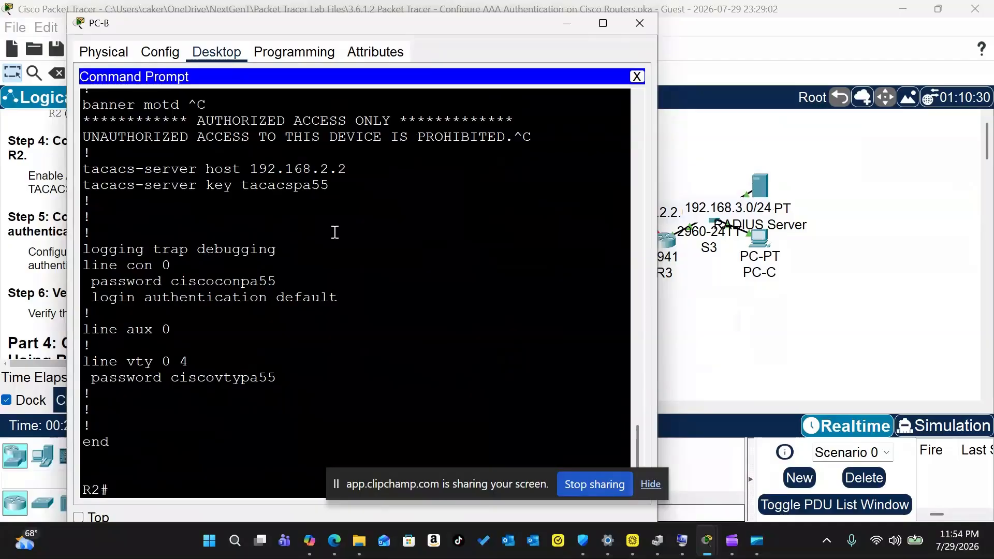
scroll(335, 232, up, 10)
scroll(335, 232, up, 15)
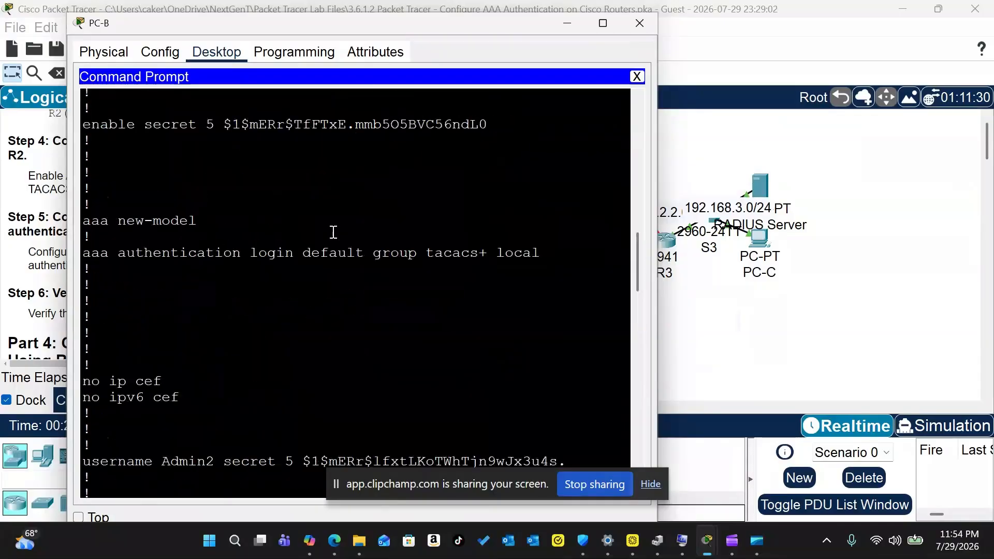
scroll(325, 231, down, 1)
Step: Highlight the telnet command's IP address and username text, then close PC-B's window
drag(118, 297, 286, 301)
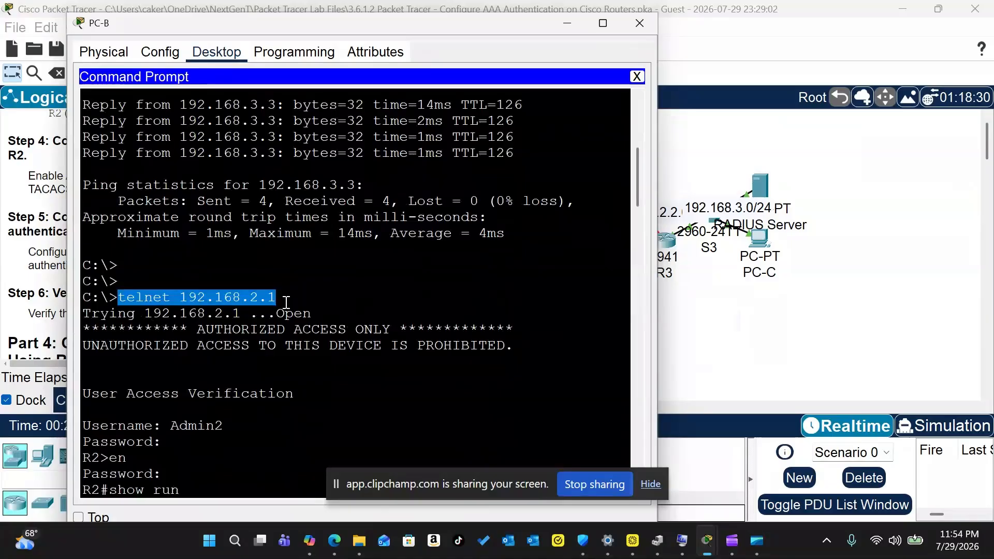
click(260, 297)
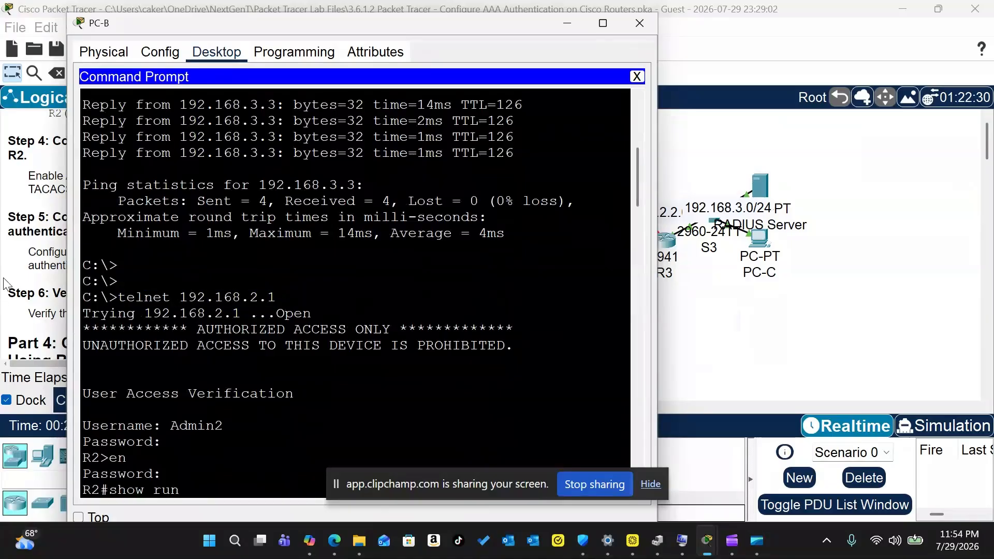
drag(290, 298, 170, 298)
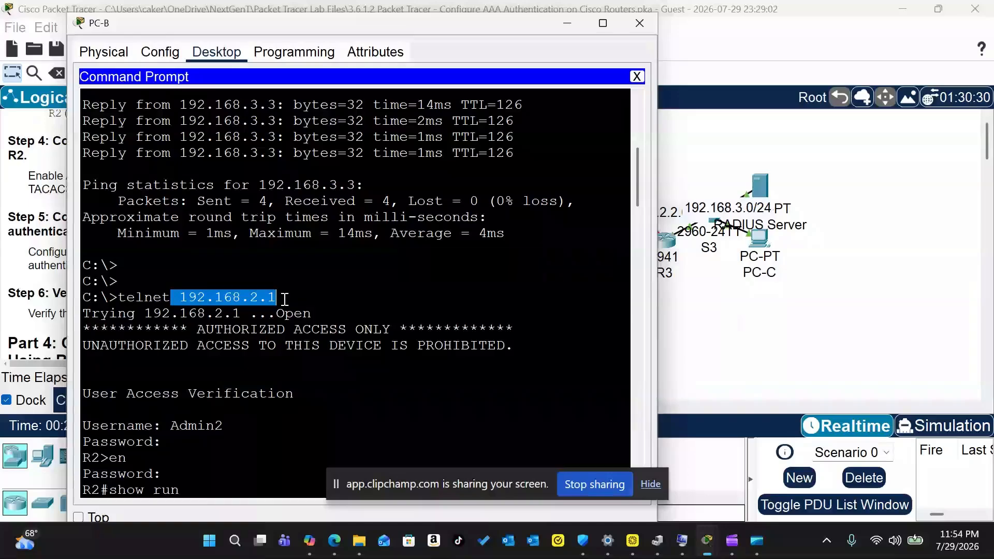
drag(171, 395, 224, 396)
click(224, 396)
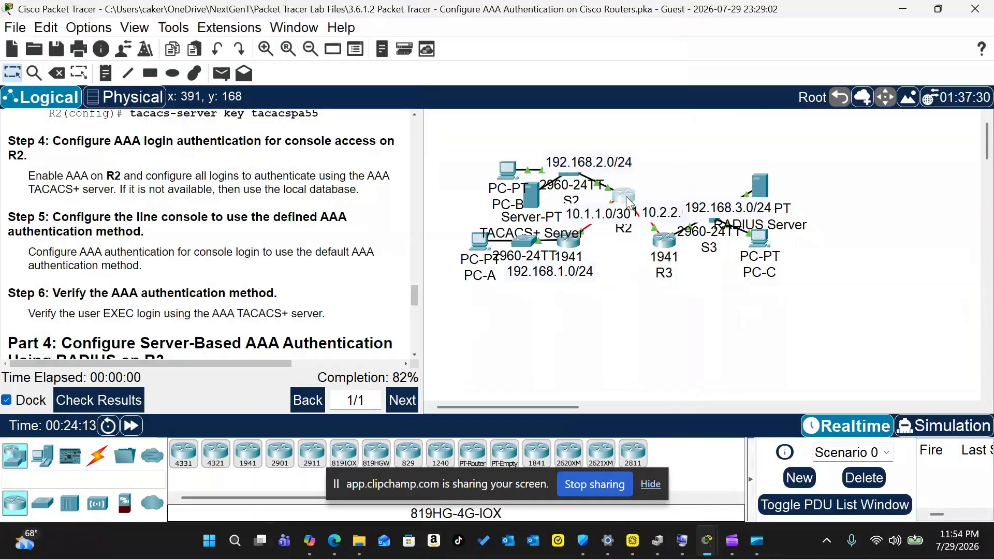
click(626, 197)
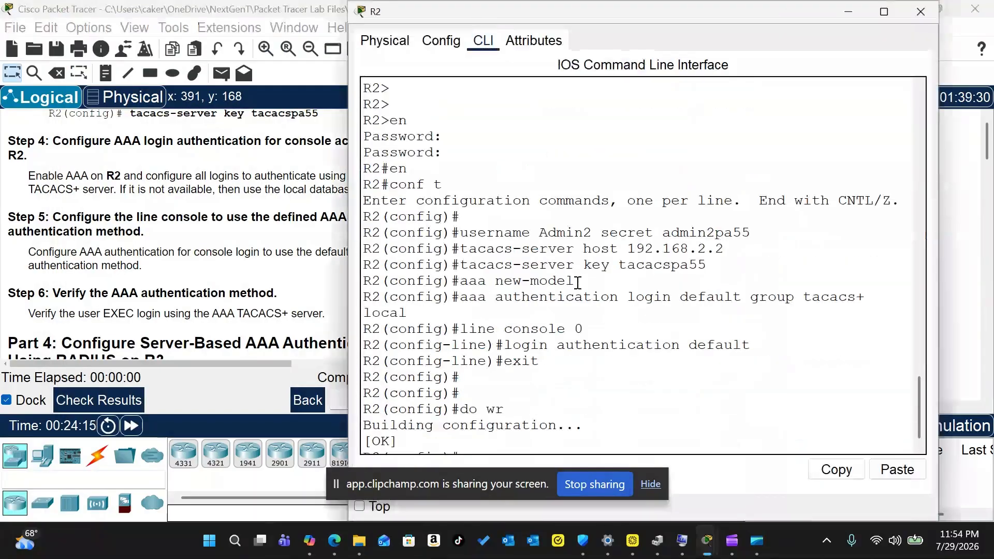
Step: Highlight the username, TACACS+ server and AAA commands in R2's CLI, then close it
drag(460, 219, 585, 317)
scroll(665, 290, up, 7)
scroll(665, 290, down, 7)
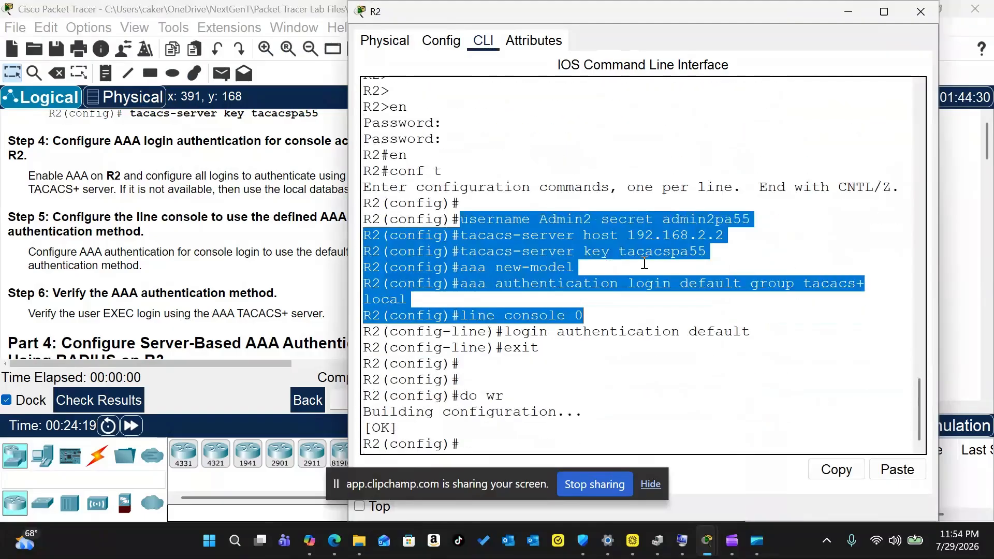
click(565, 225)
drag(452, 220, 856, 349)
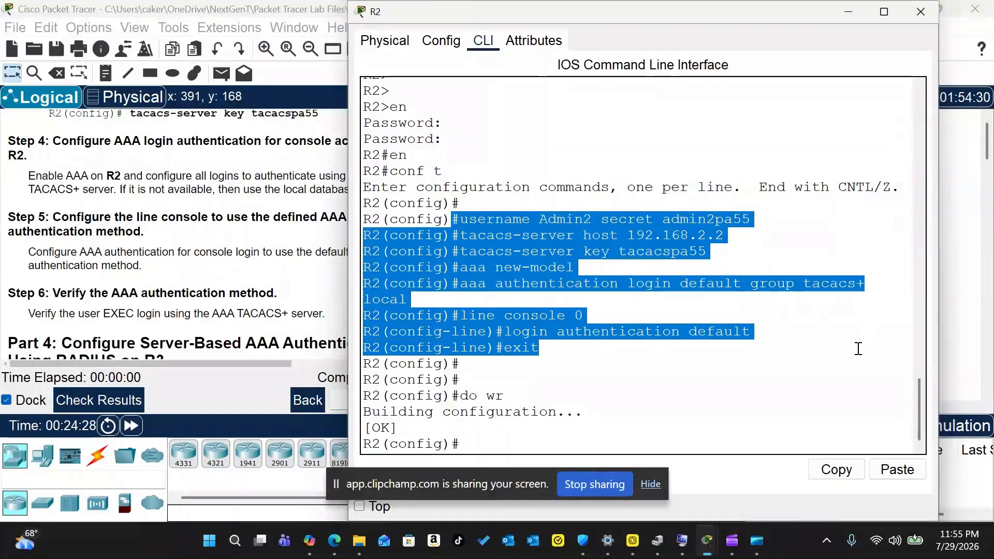
click(645, 331)
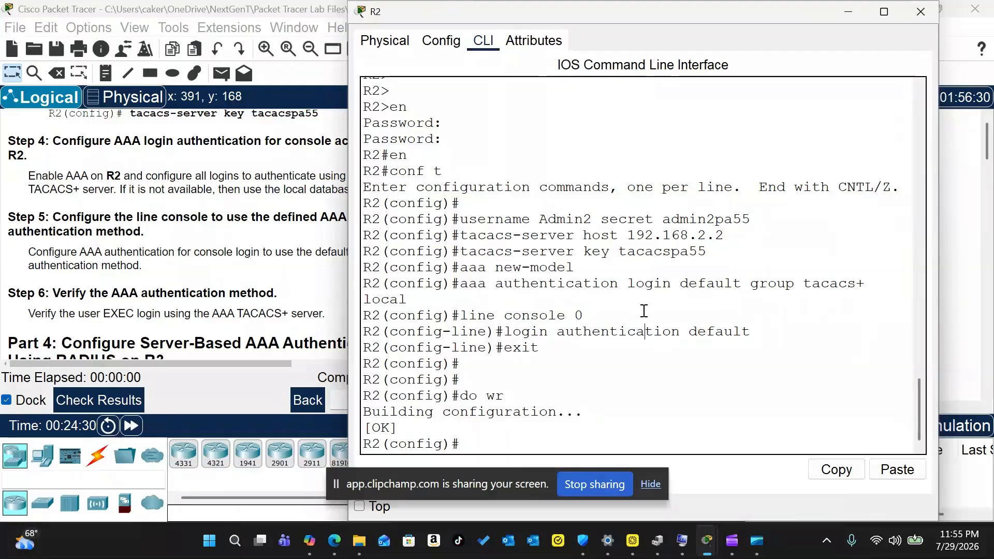
click(921, 11)
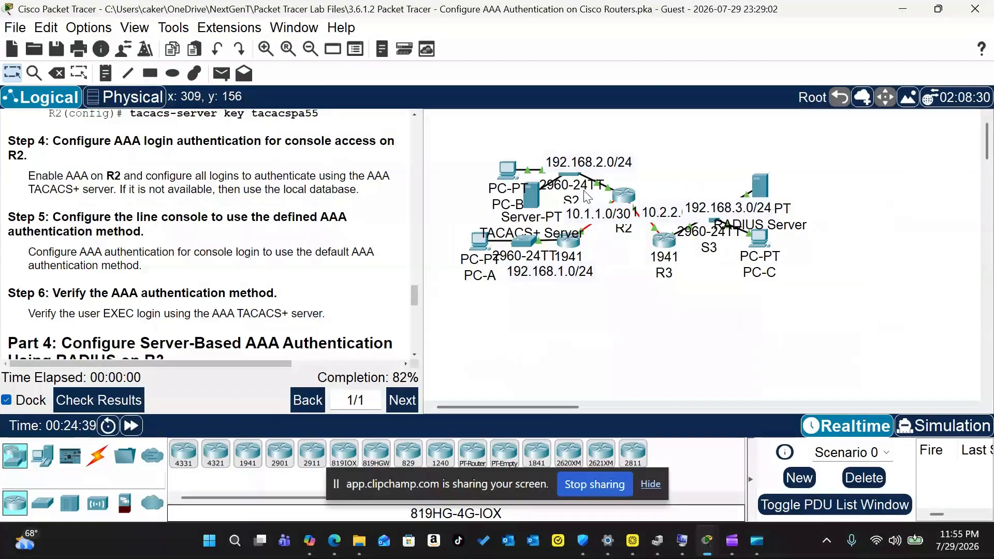
Step: Reopen router R2's command line and scroll through its command history
mouse_move(628, 199)
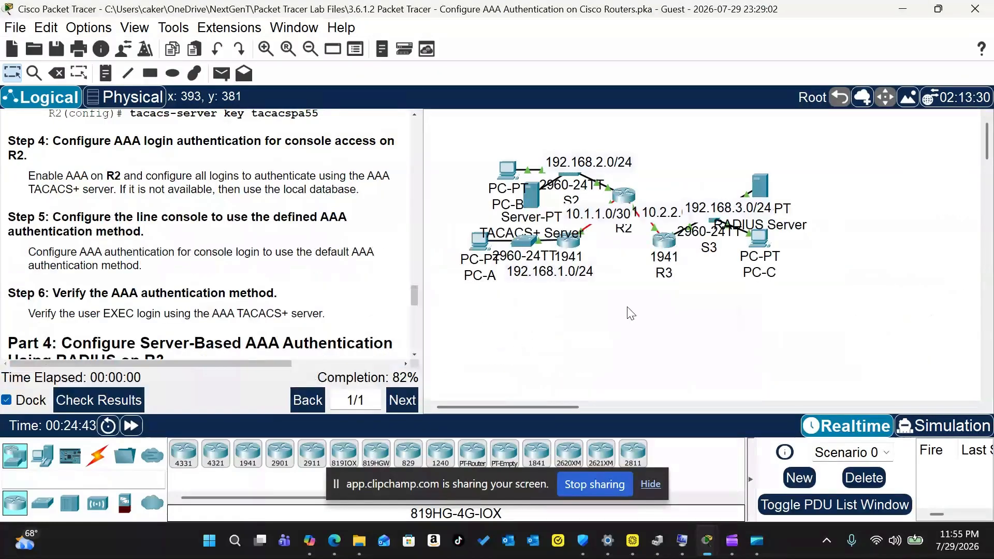
click(623, 198)
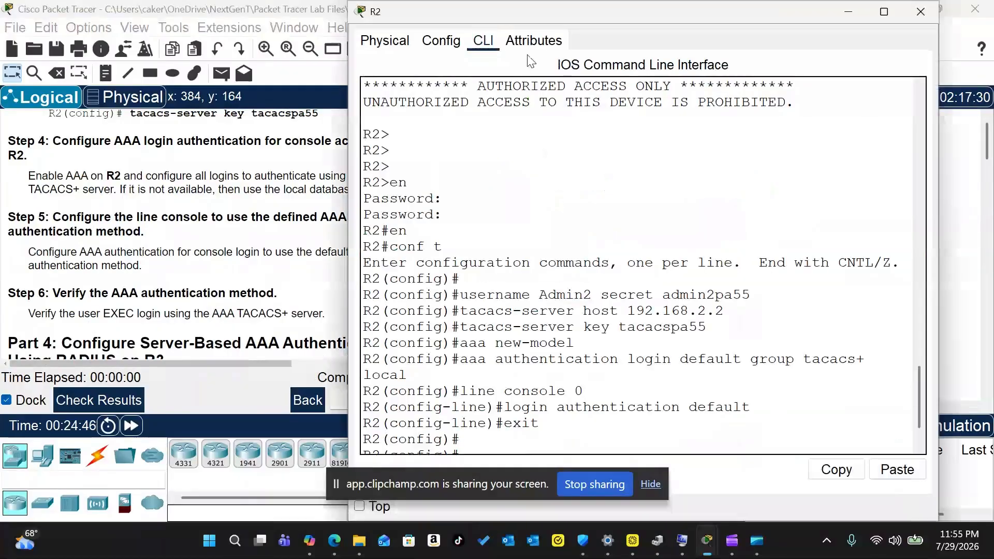
click(599, 294)
scroll(573, 306, down, 2)
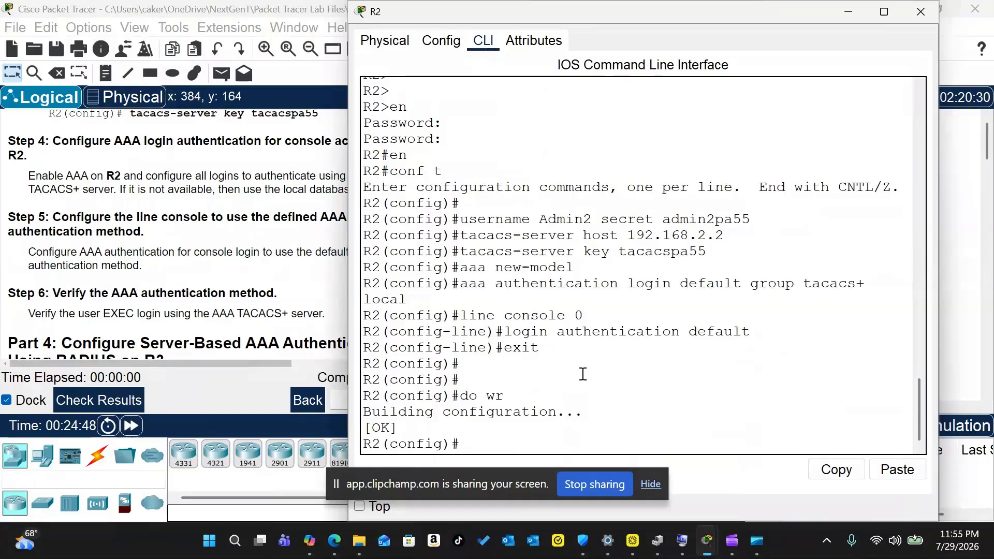
Step: Close R2's window and scroll the instructions to Part 4, RADIUS authentication on R3
click(920, 11)
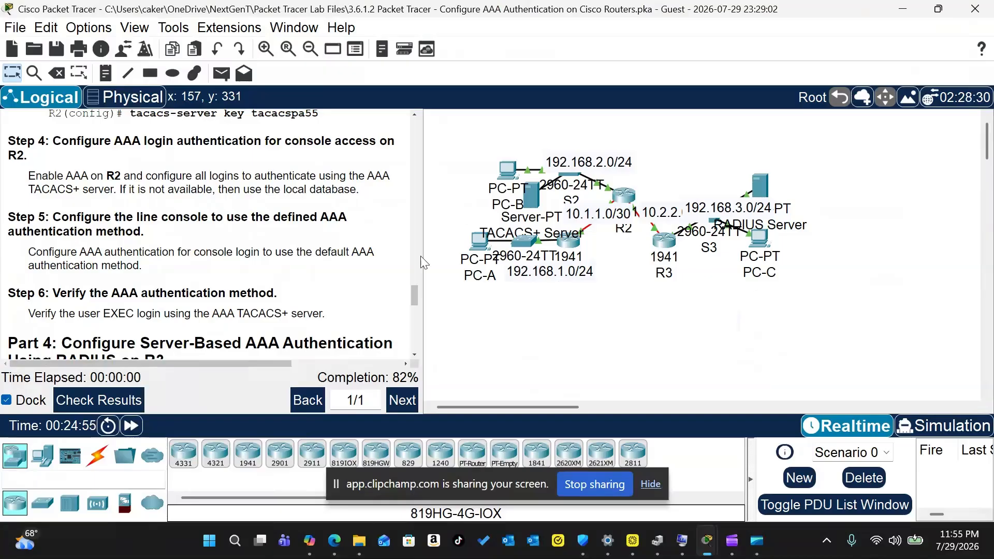
scroll(270, 215, down, 3)
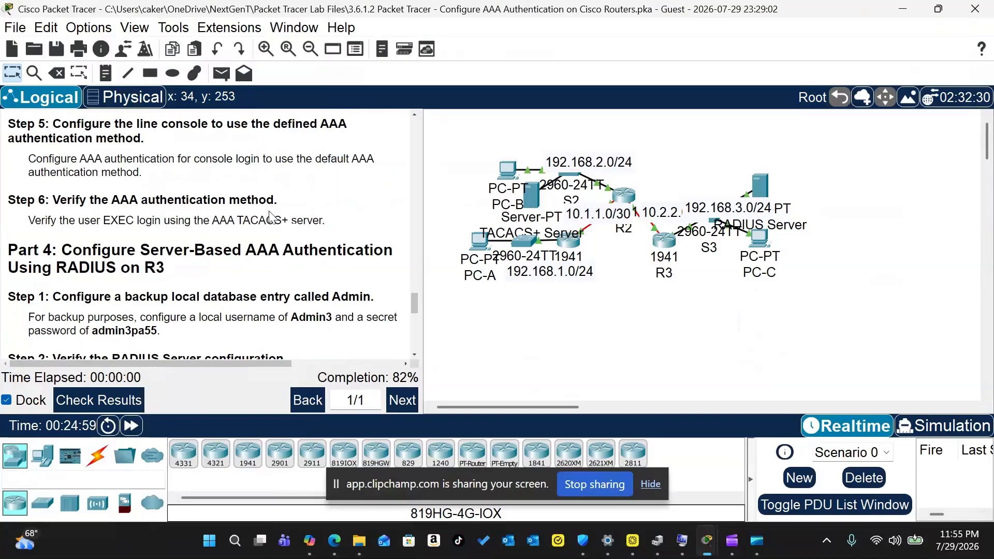
scroll(252, 206, up, 2)
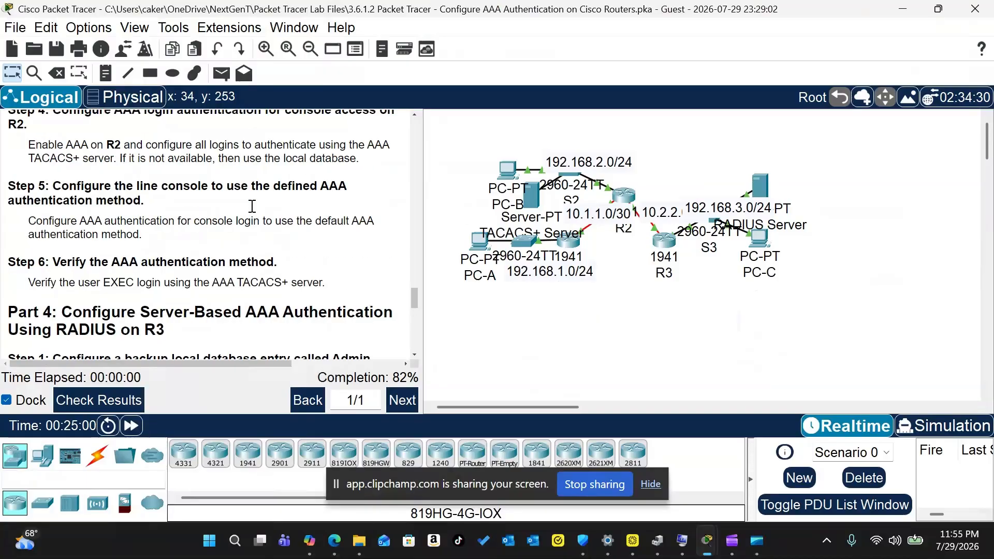
scroll(233, 210, up, 3)
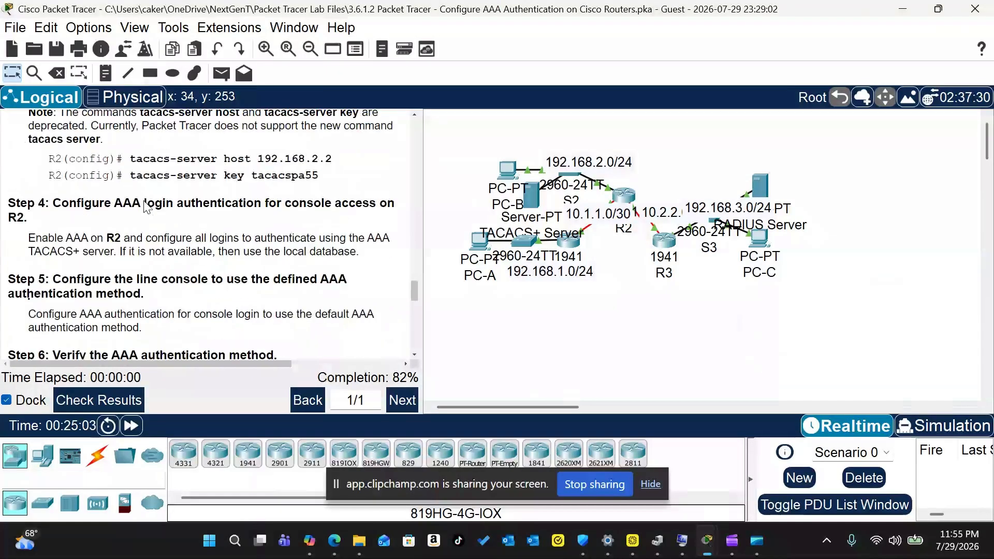
scroll(147, 207, down, 2)
scroll(160, 194, down, 2)
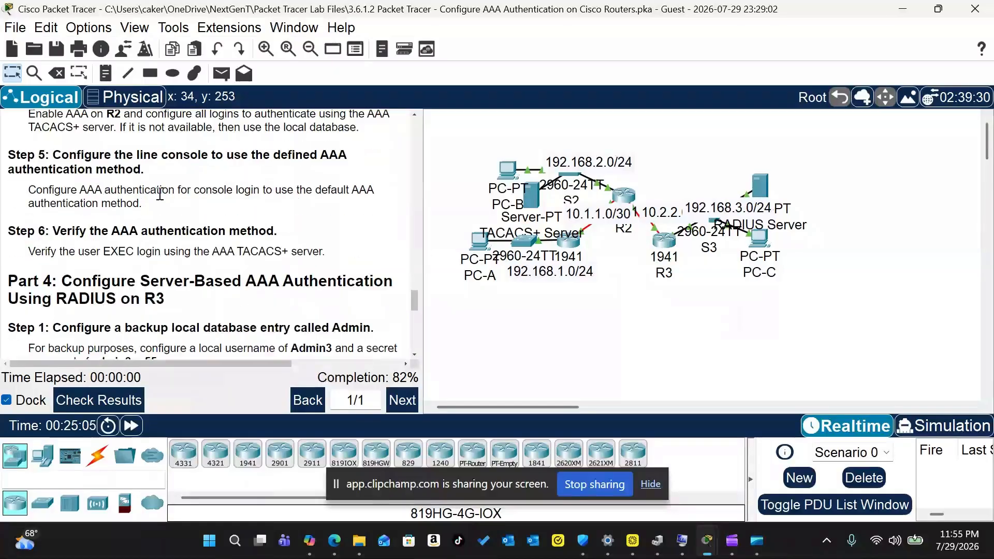
scroll(114, 196, down, 3)
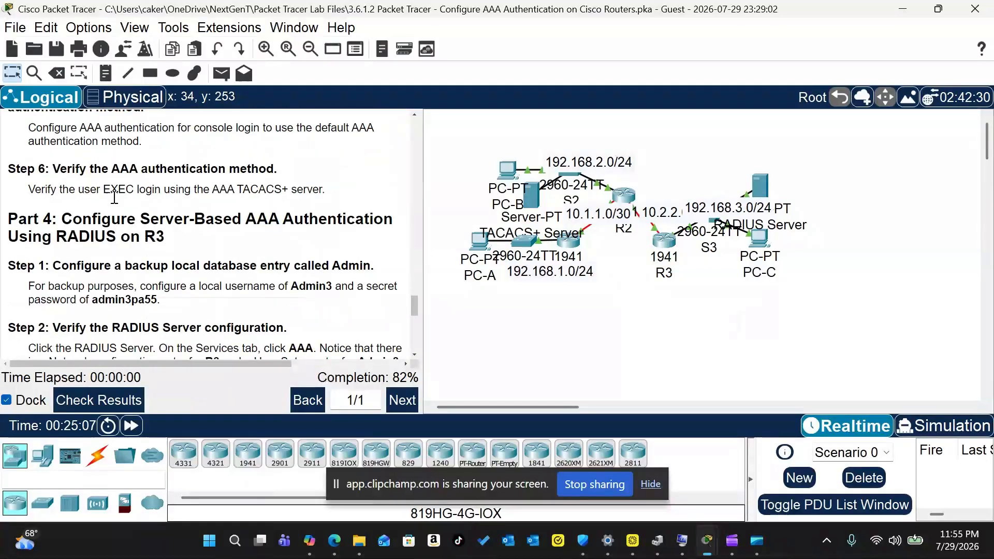
scroll(113, 197, down, 2)
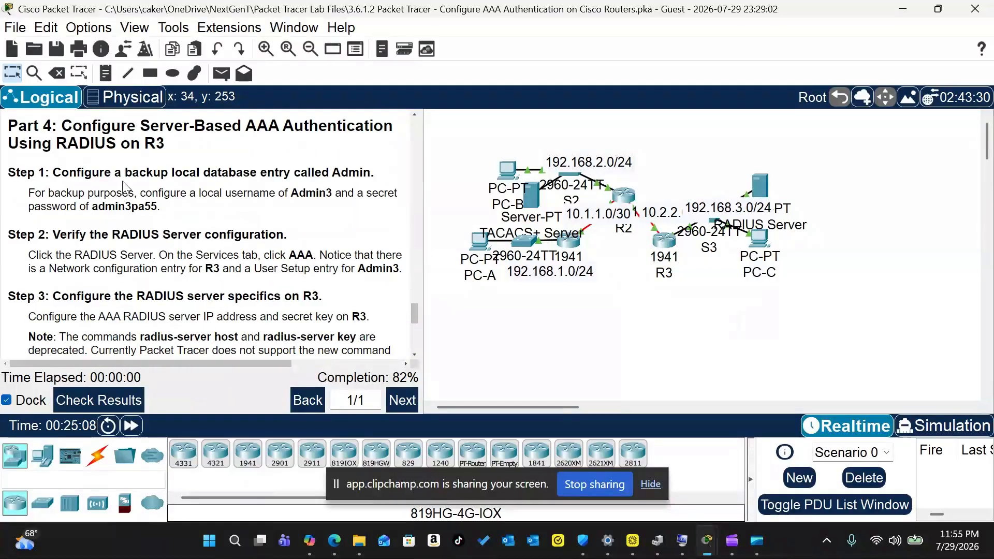
Step: Open R3's CLI and enter global configuration mode with en and conf t
click(670, 242)
text(en)
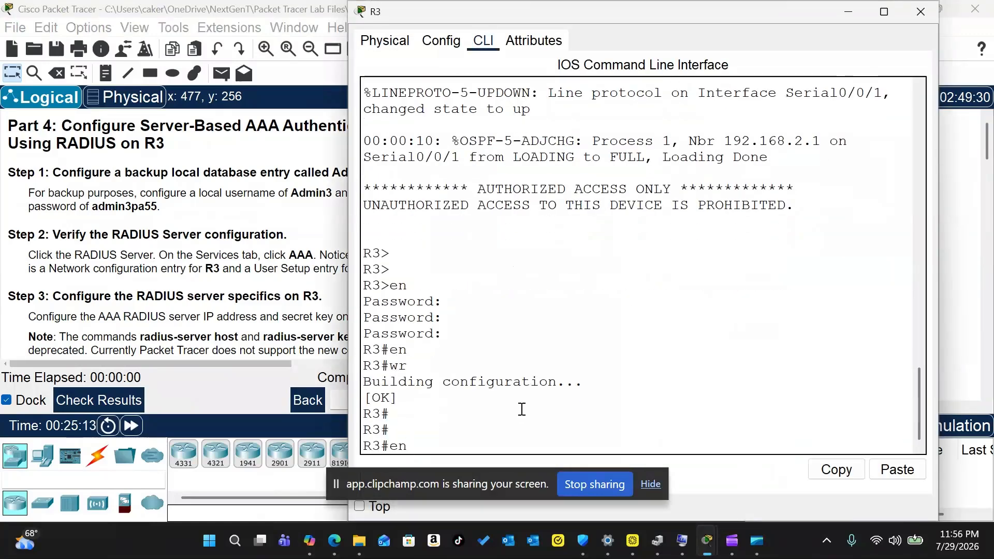
key(Return)
text(conf t)
key(Return)
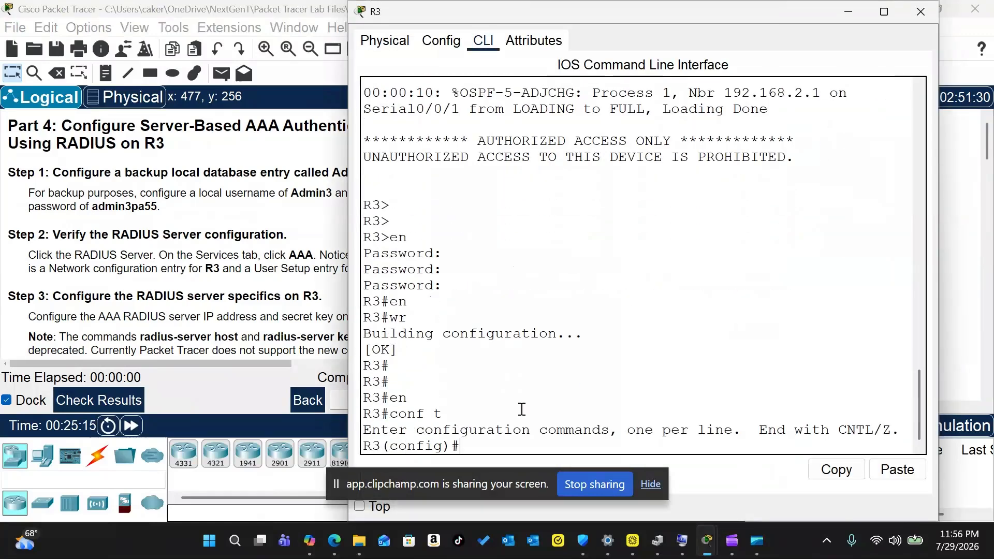
key(Return)
key(Return)
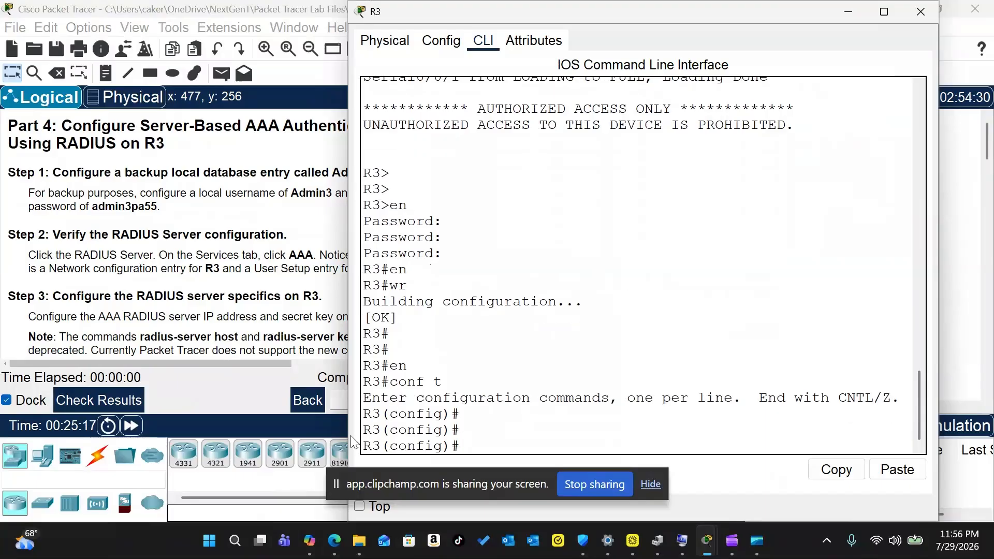
Step: Create R3's backup local user Admin3 with its secret password
drag(347, 434, 398, 433)
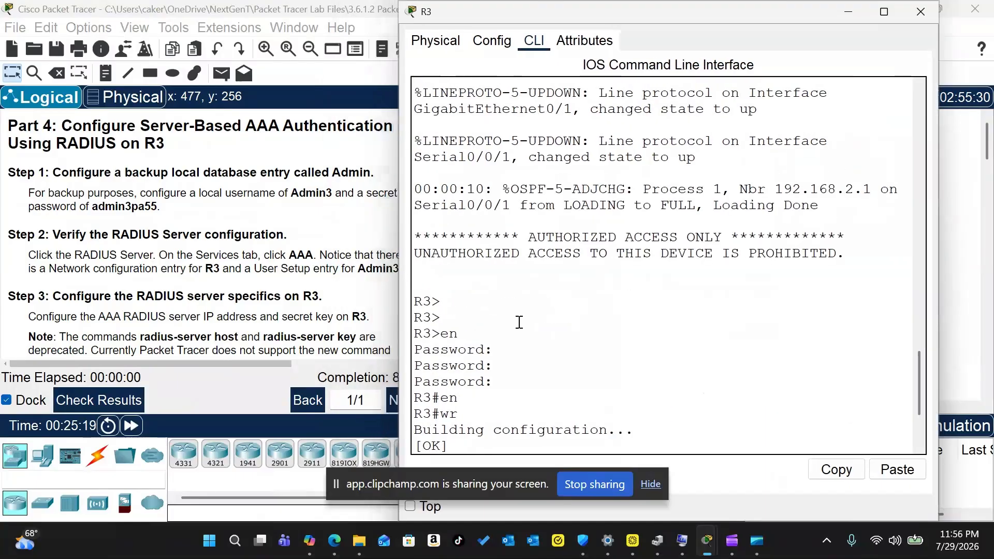
drag(571, 11, 563, 17)
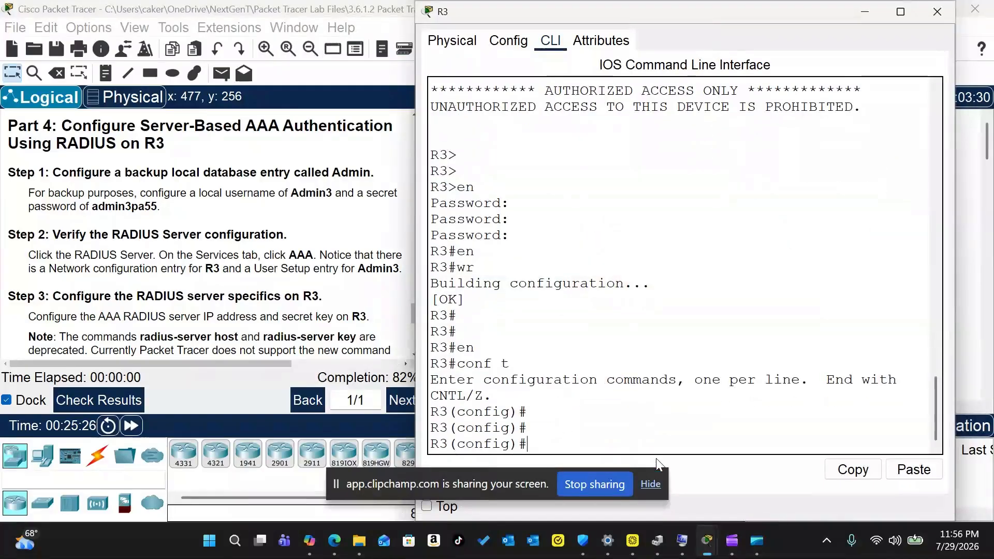
text(username Admin3 secret amin3pa55)
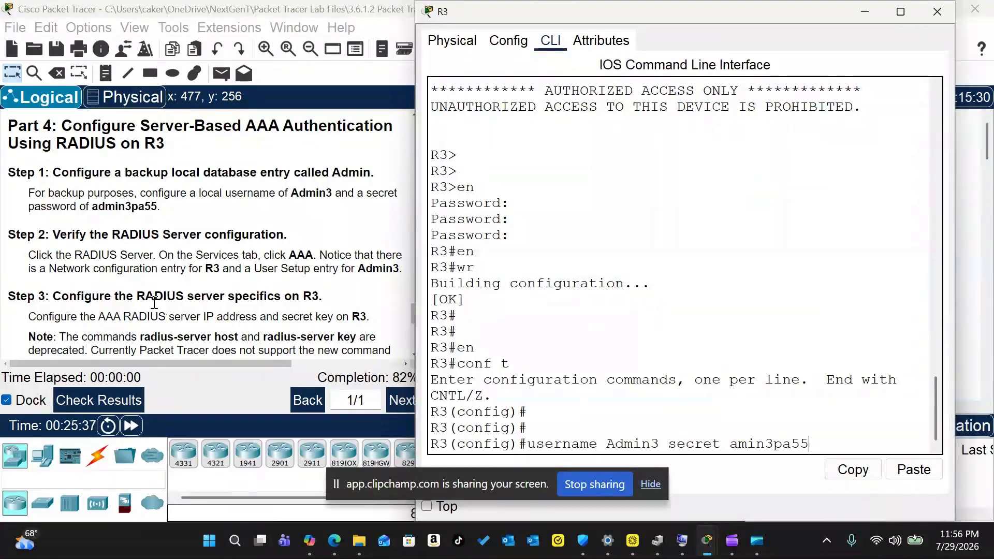
key(Return)
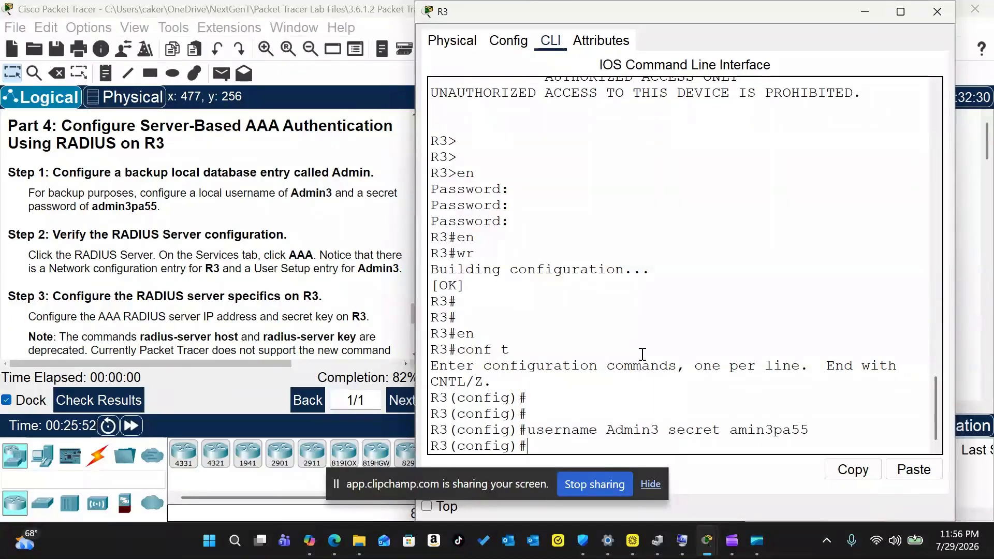
Step: Point R3 to the RADIUS server and set the RADIUS shared key
text(ras)
text(ius-server host 19)
text(2.168.3.2)
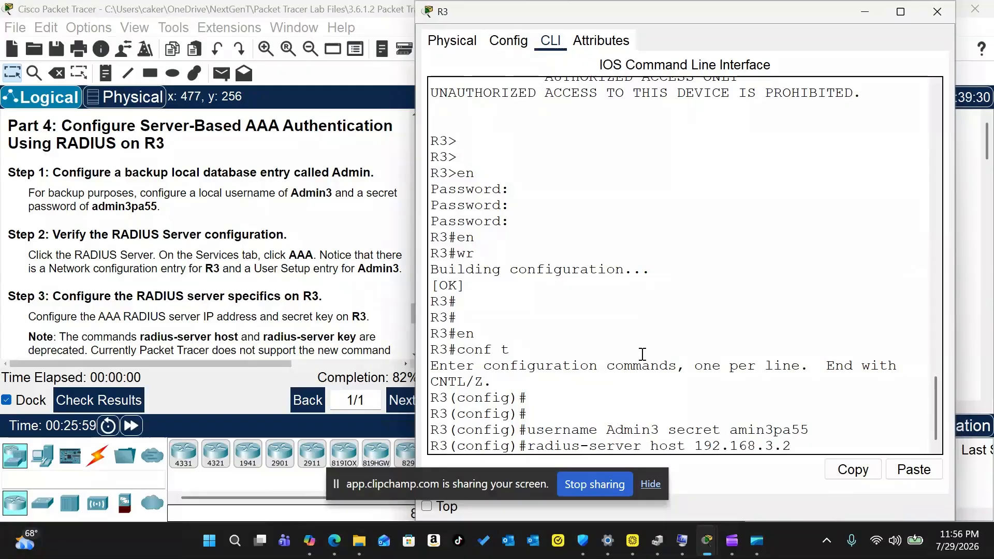
key(Return)
text(radius)
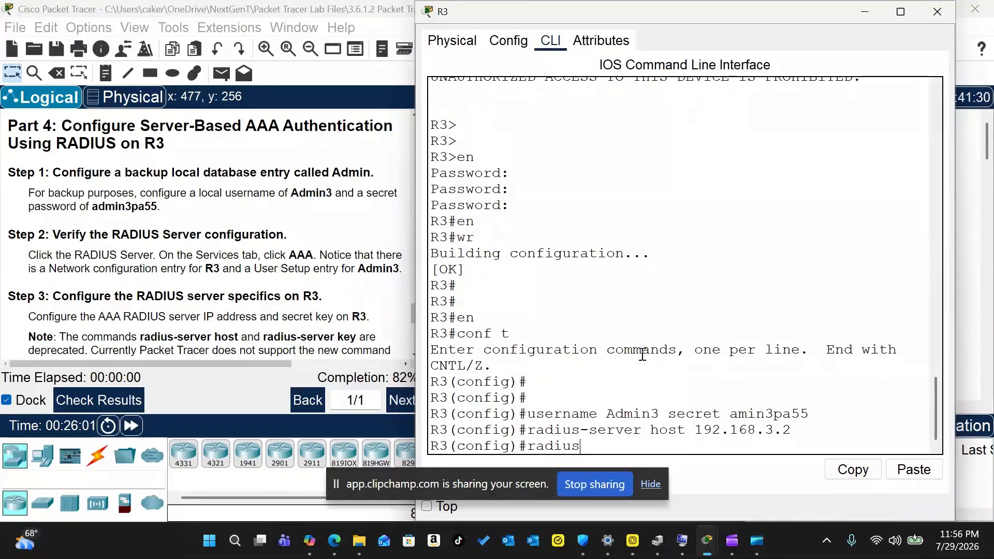
text(-server key radiuspa55)
key(Return)
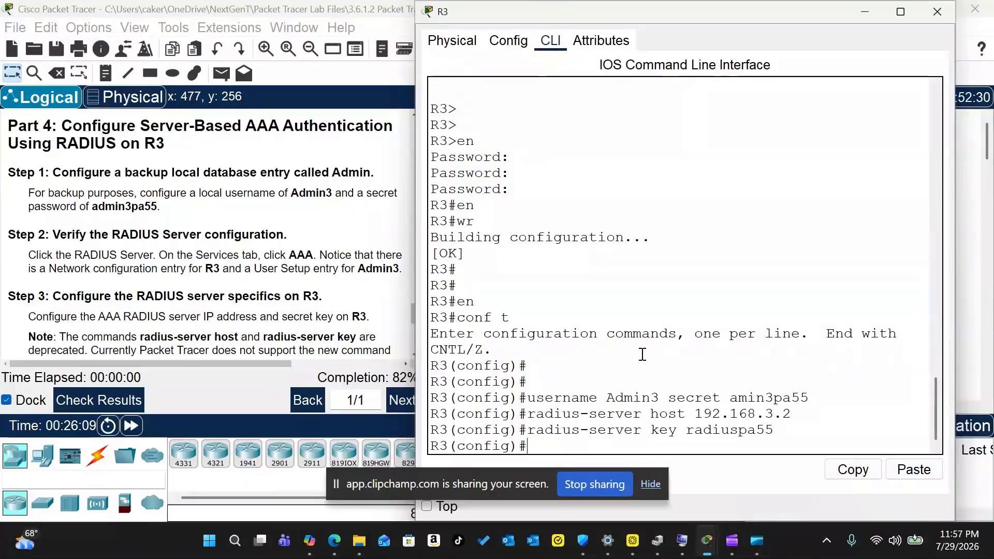
Step: Enable AAA with aaa new-model and set default login authentication to RADIUS, then local
text(aaa new-model)
key(Return)
text(aaa authentication)
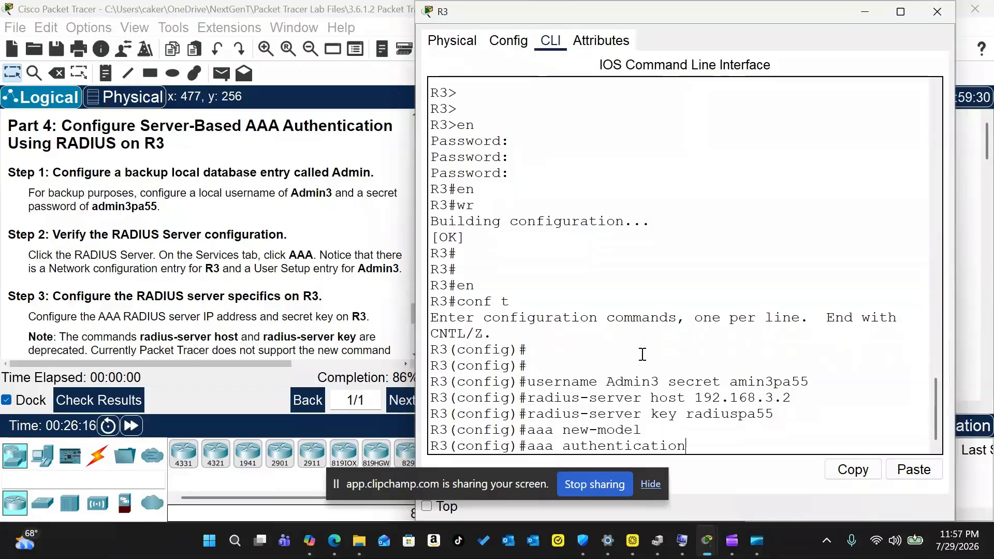
text( login ed)
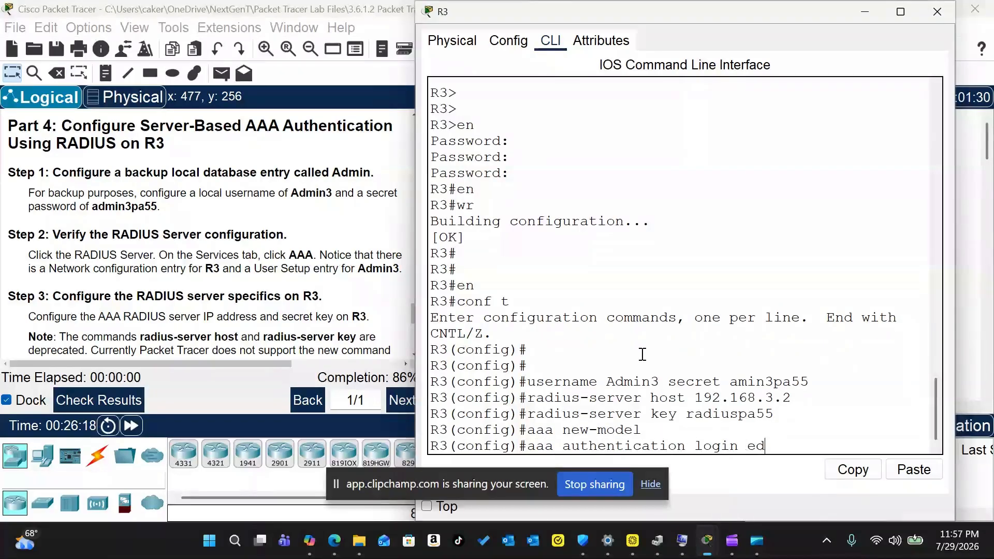
key(BackSpace)
key(BackSpace)
text(default gr)
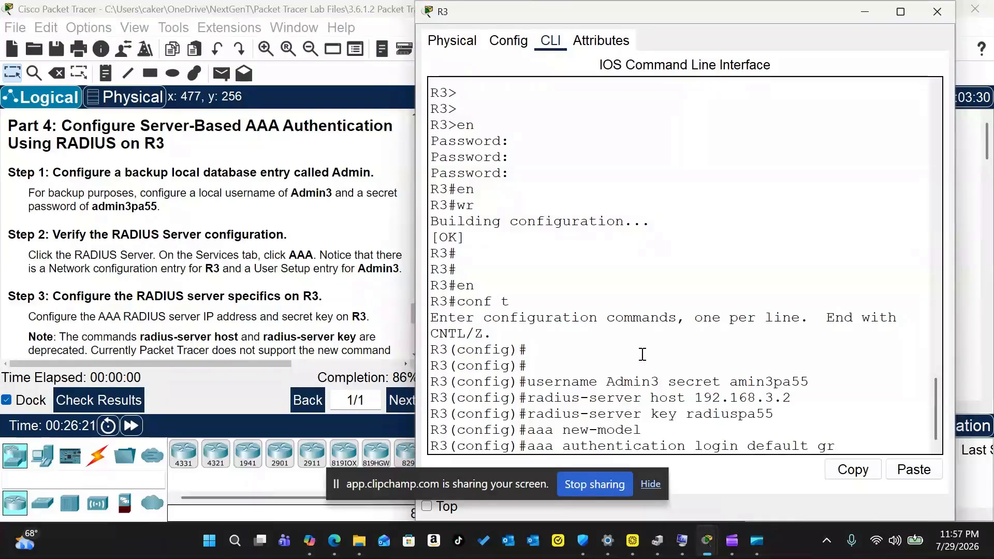
text(oup dadius local)
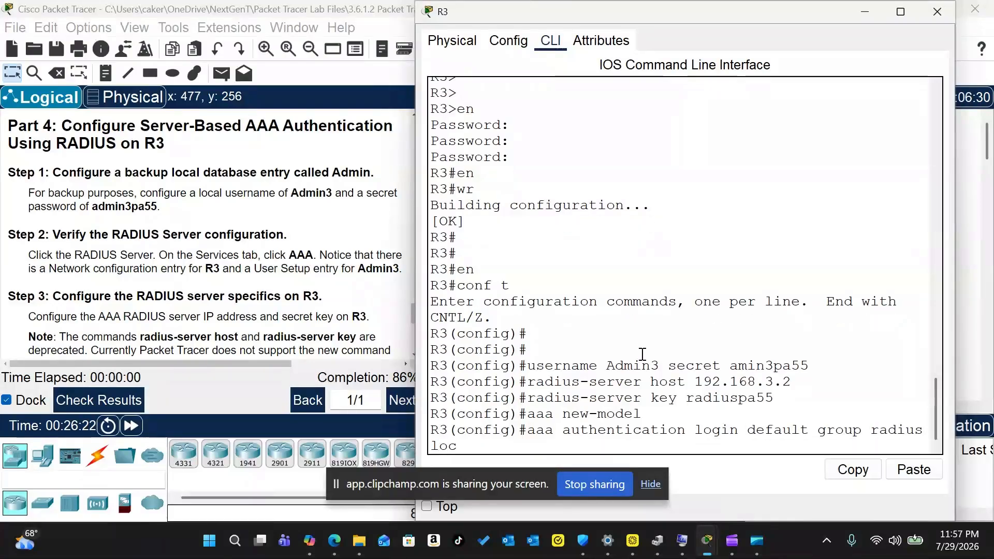
key(Return)
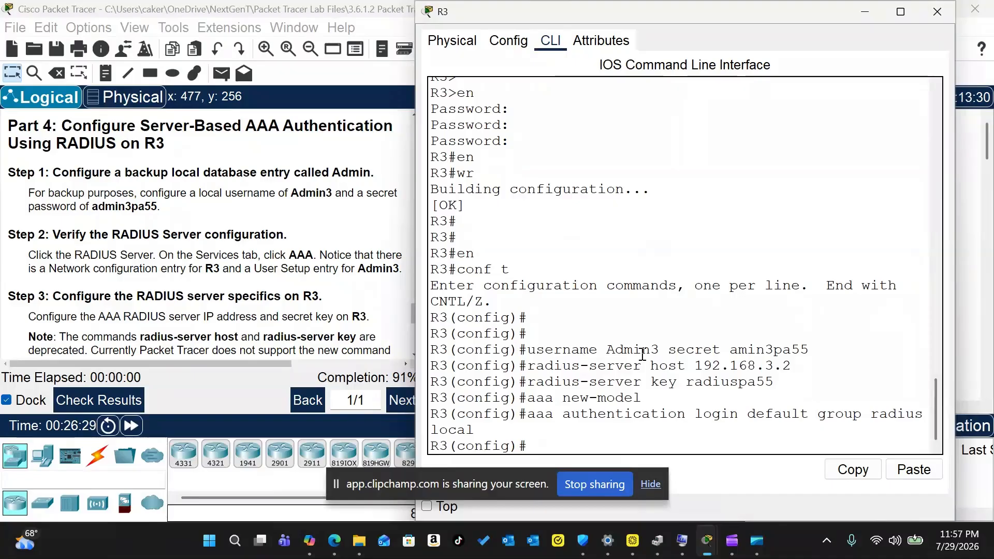
text(line cons)
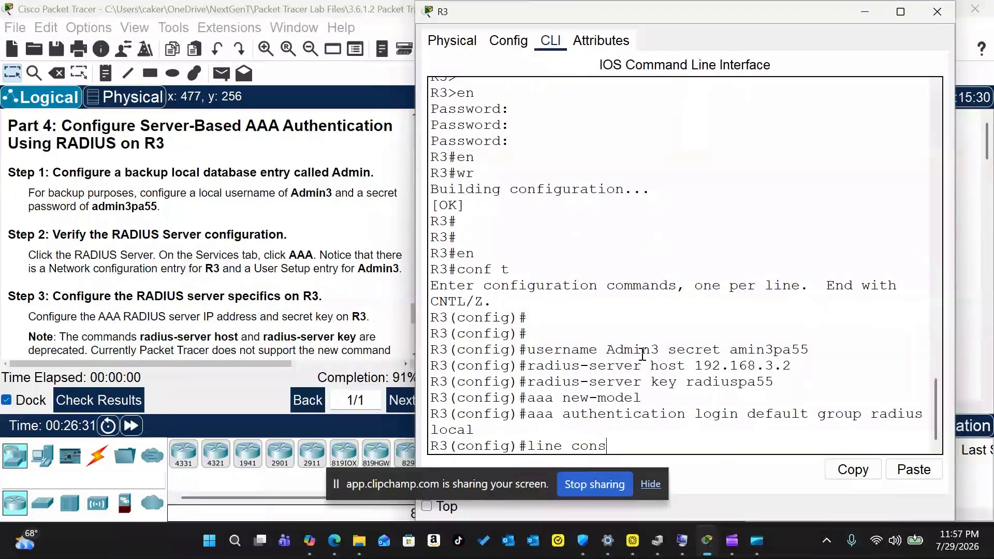
Step: Make console line 0 use the default AAA login authentication list
scroll(166, 230, down, 3)
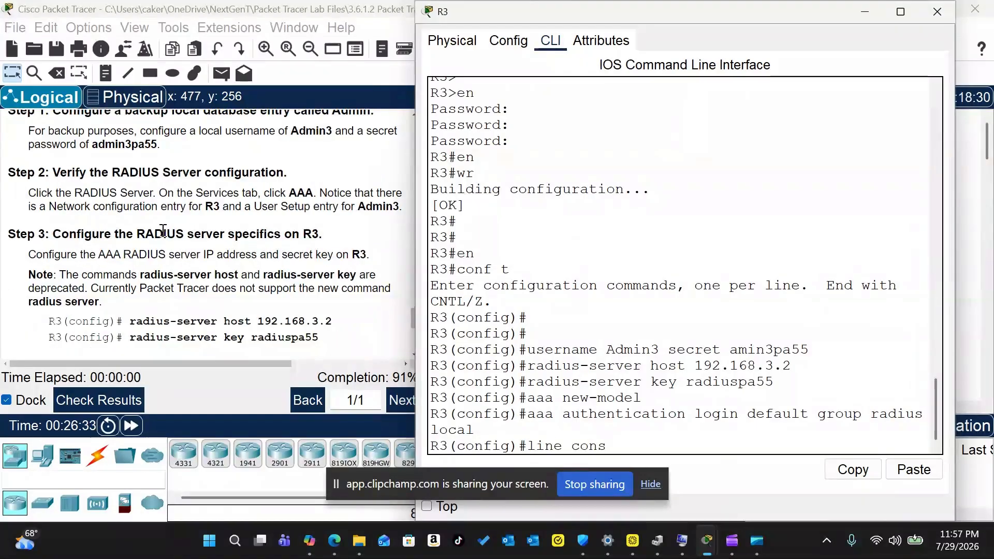
scroll(165, 230, down, 3)
scroll(171, 228, down, 5)
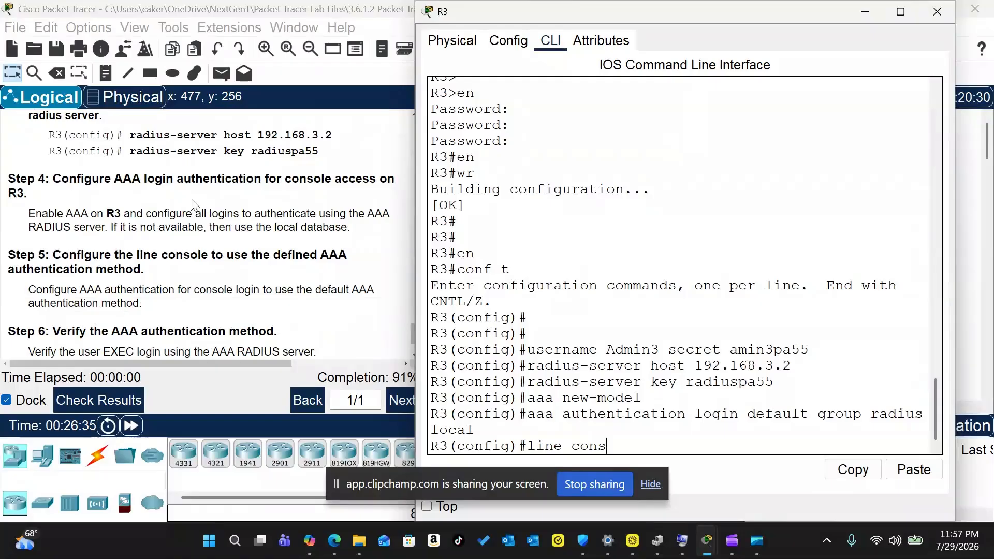
scroll(190, 205, down, 1)
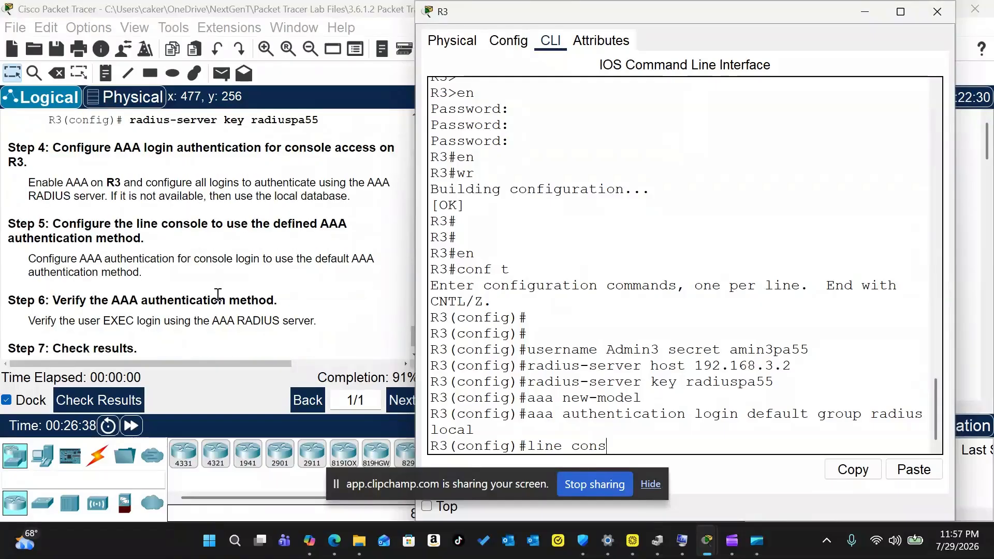
text(ole 0)
key(Return)
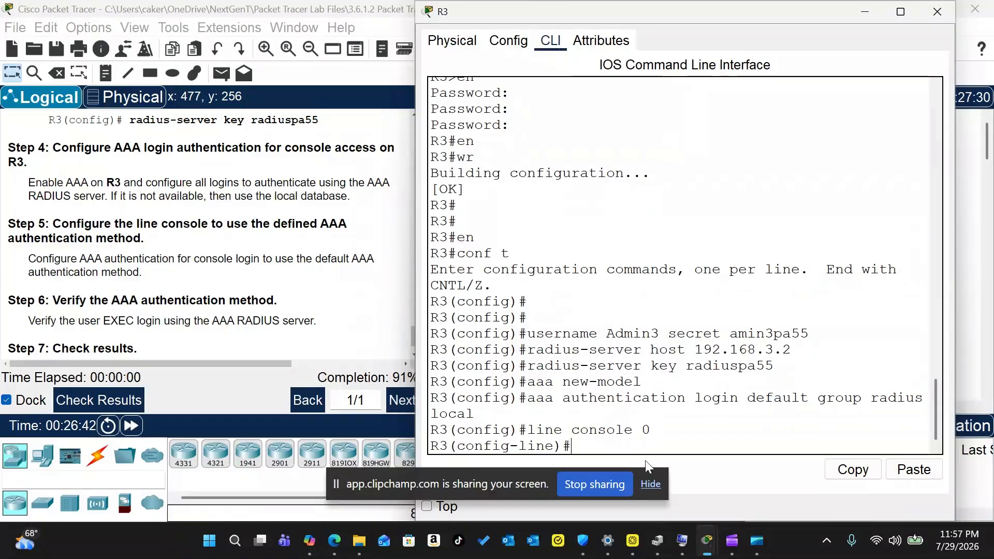
text(login authen)
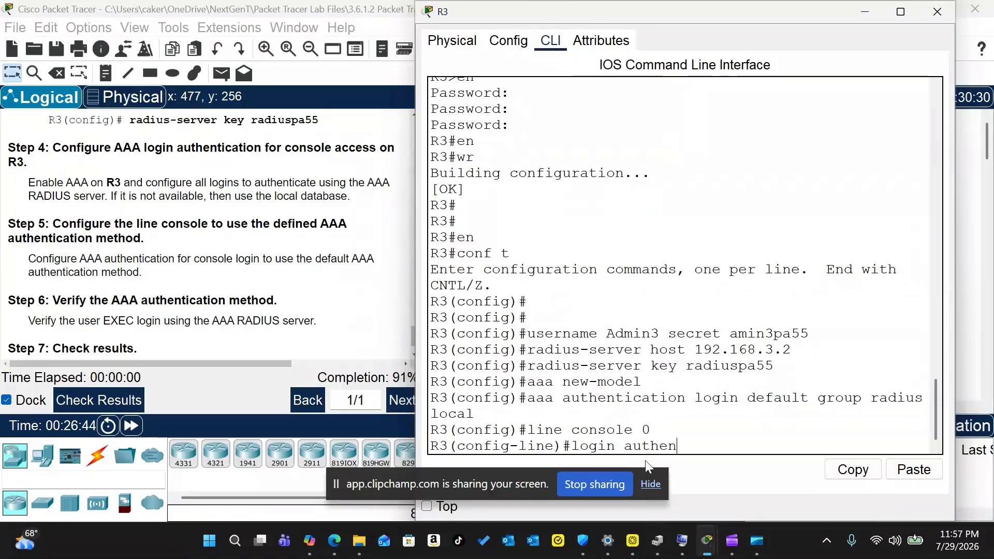
text(tication default)
key(Return)
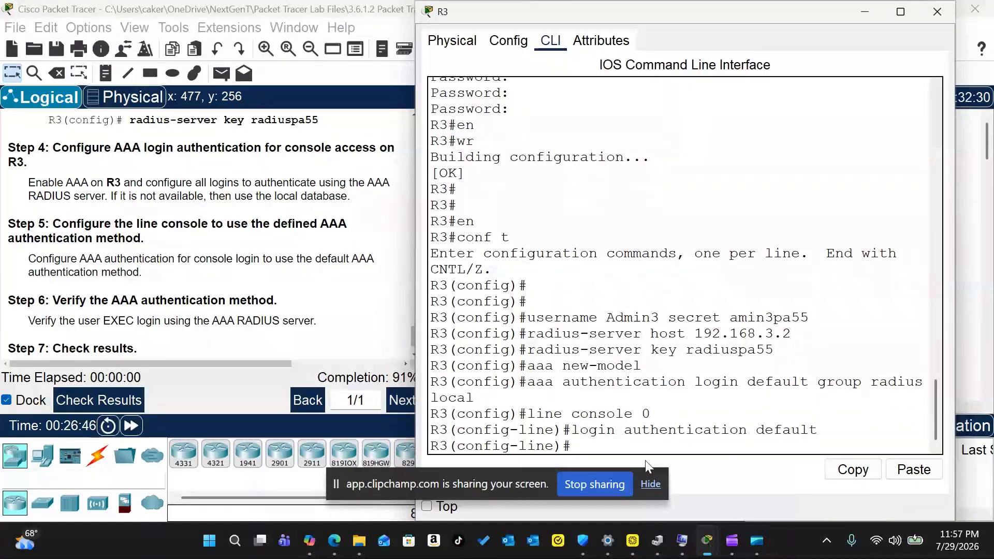
text(exit)
key(Return)
Step: Save R3's running configuration with do wr
key(Return)
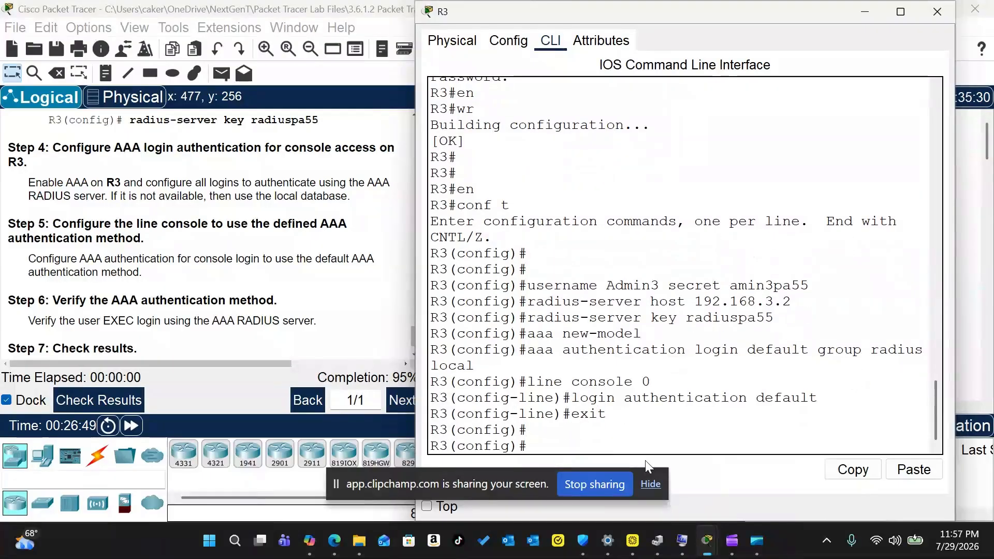
text(do wr)
key(Return)
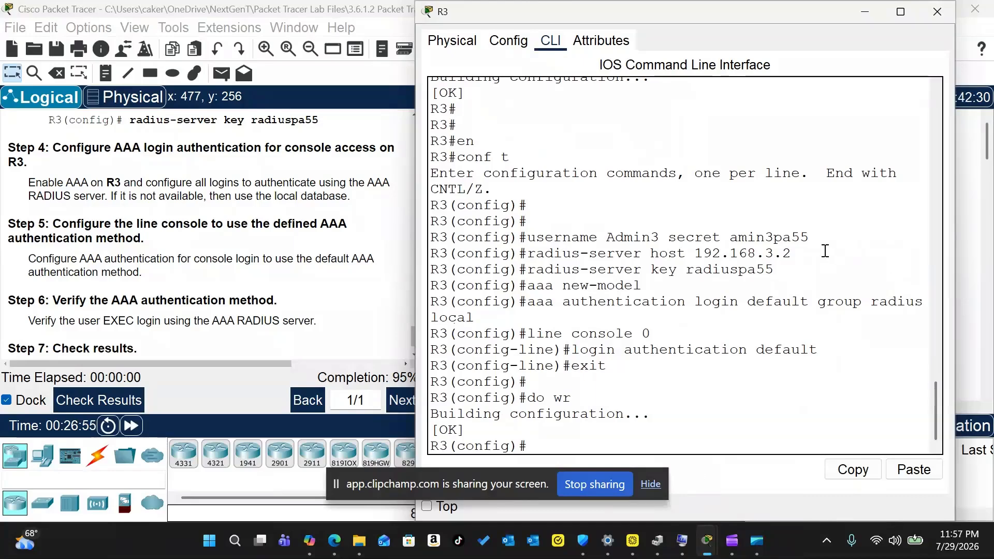
key(Up)
key(Up)
key(Up)
key(Up)
key(Up)
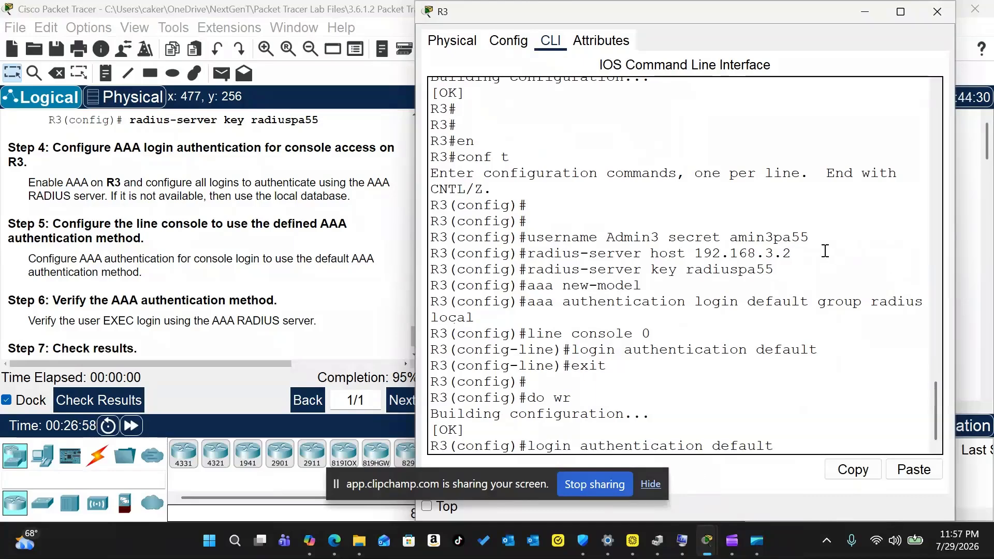
Step: Delete the Admin3 local user that has the mistyped secret
key(Up)
key(Up)
key(Up)
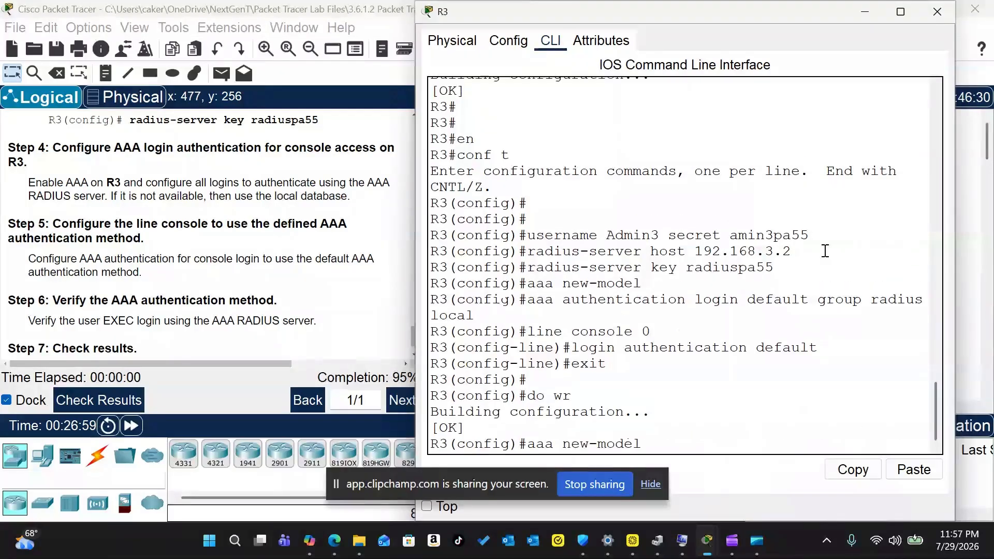
key(Up)
key(Left)
key(Left)
key(Left)
key(Left)
key(Left)
key(Left)
key(Left)
key(Left)
key(Left)
key(Left)
key(Left)
key(Left)
key(Left)
key(Left)
key(Left)
key(Left)
key(Left)
key(Left)
key(Left)
key(Left)
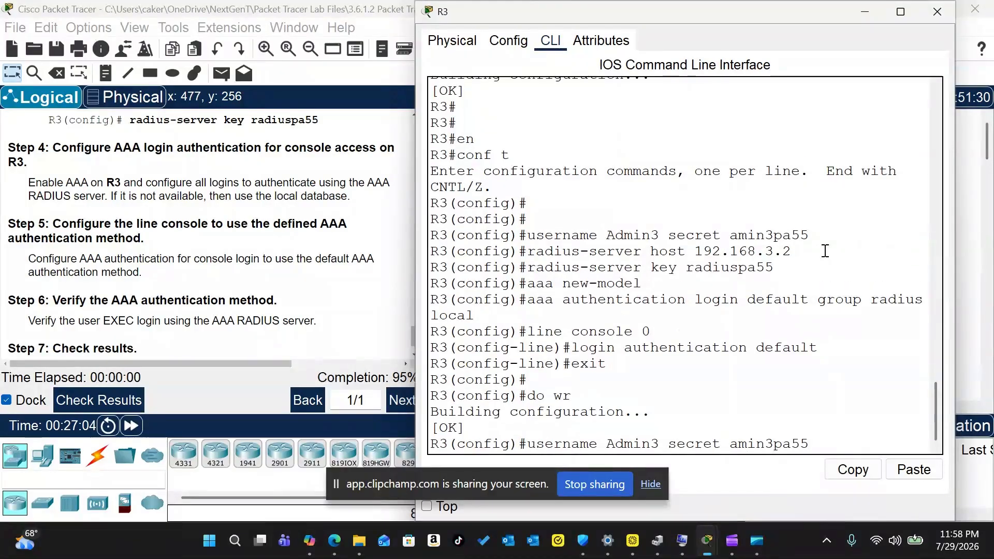
text(no)
key(Return)
Step: Recreate Admin3 with the correctly spelled secret and save the configuration
key(Up)
key(Left)
key(Left)
key(Left)
key(Left)
key(Left)
key(Left)
key(Left)
key(Left)
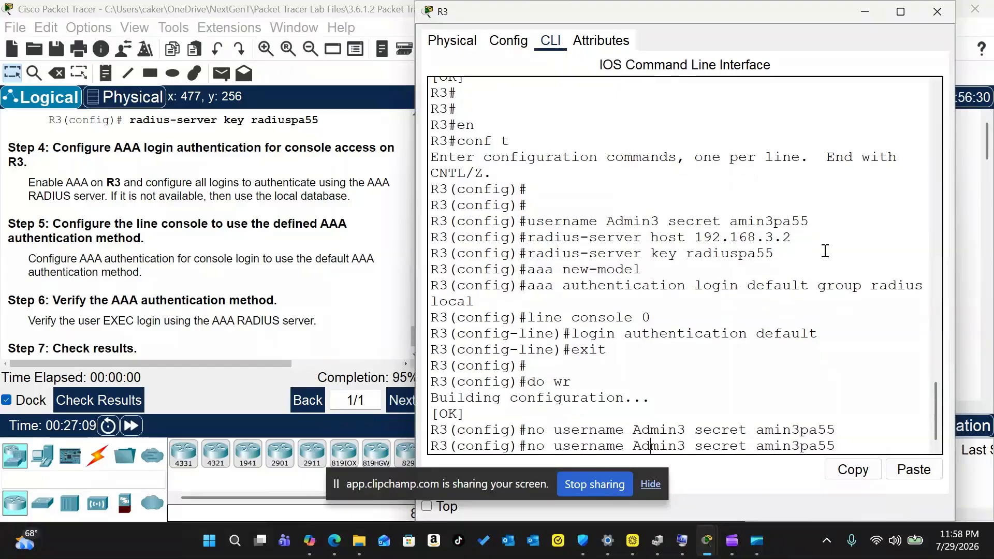
key(Right)
key(Right)
key(Right)
key(Right)
key(Right)
key(Right)
text(d)
key(Left)
key(Left)
key(Left)
key(Left)
key(Left)
key(Left)
key(Left)
key(Left)
key(Left)
key(Left)
key(Left)
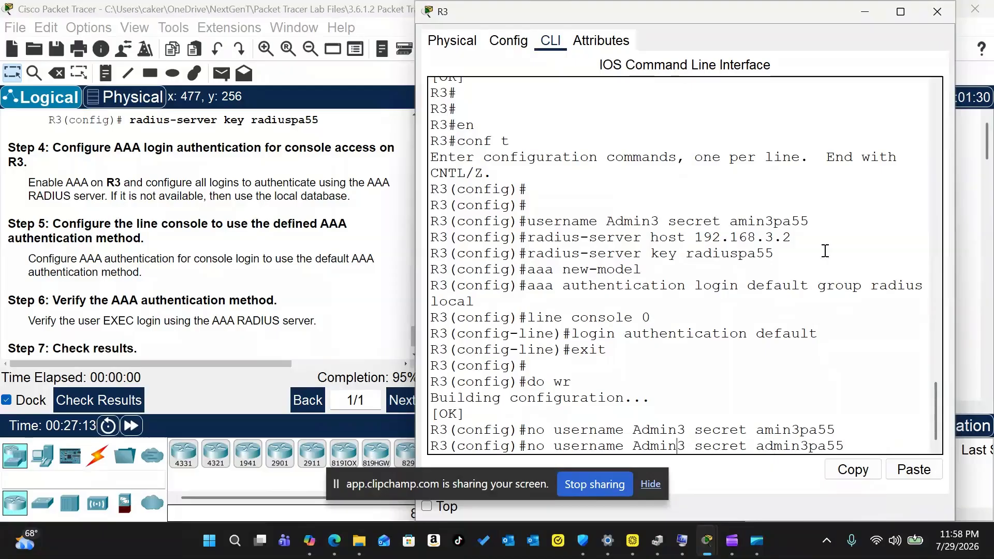
key(Left)
key(Left)
key(Left)
key(Left)
key(Left)
key(Left)
key(Left)
key(BackSpace)
key(BackSpace)
key(BackSpace)
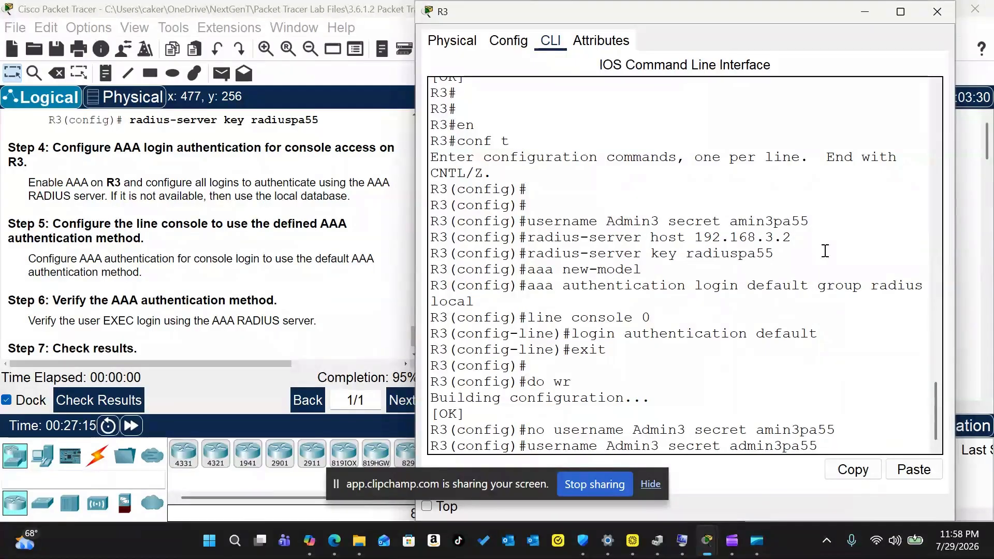
key(Return)
text(do wr)
key(Return)
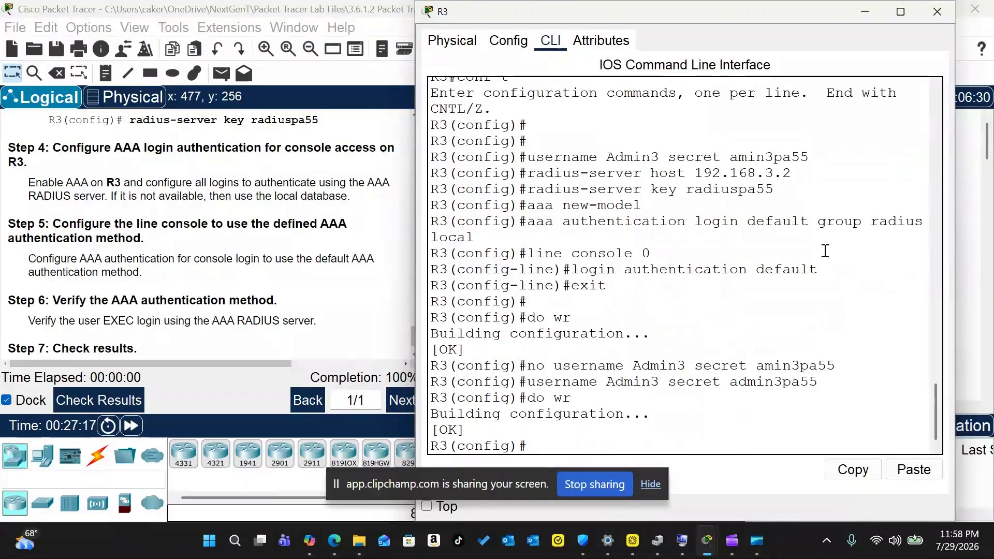
Step: From PC-C's command prompt, telnet to R3 at 192.168.3.1
click(928, 20)
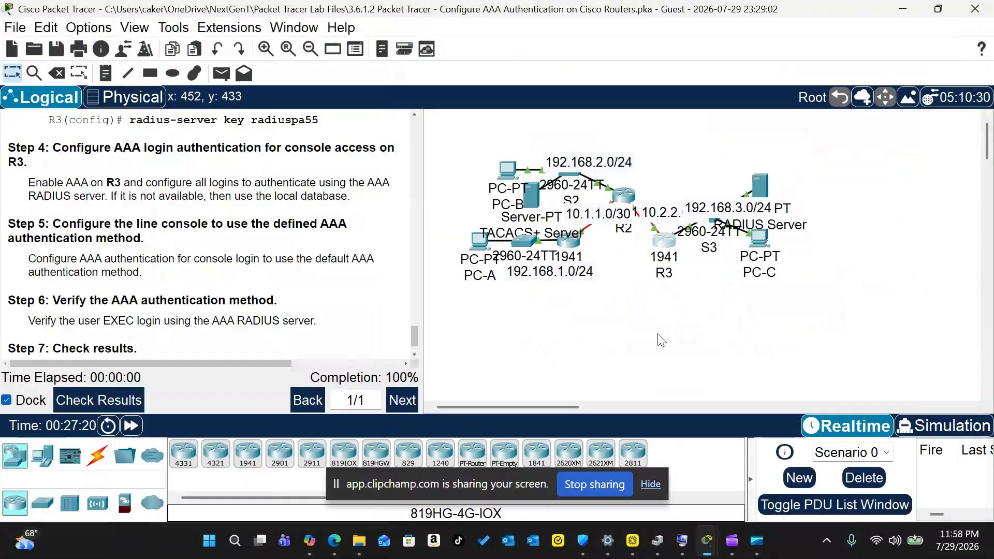
click(757, 238)
click(497, 40)
click(620, 155)
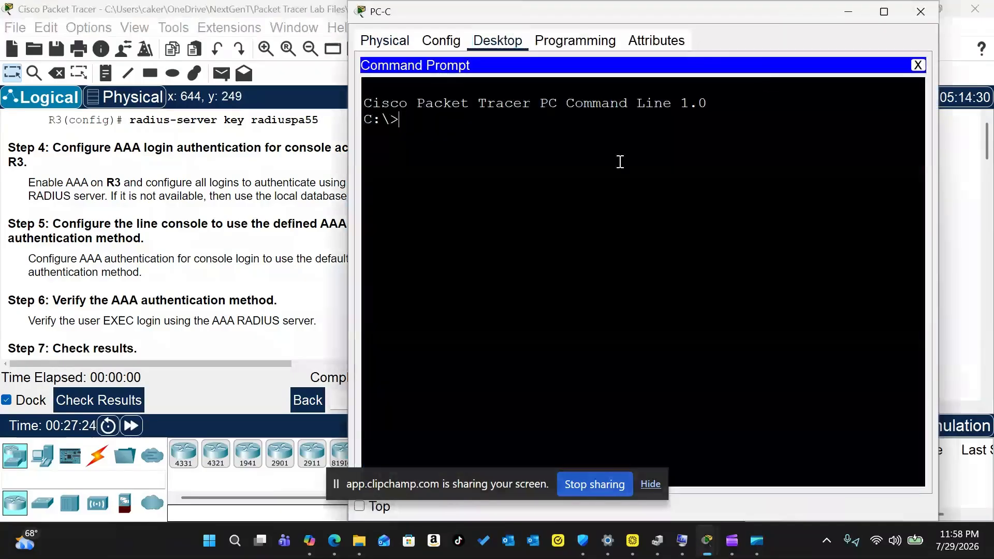
text(telnet 192.168.3.1)
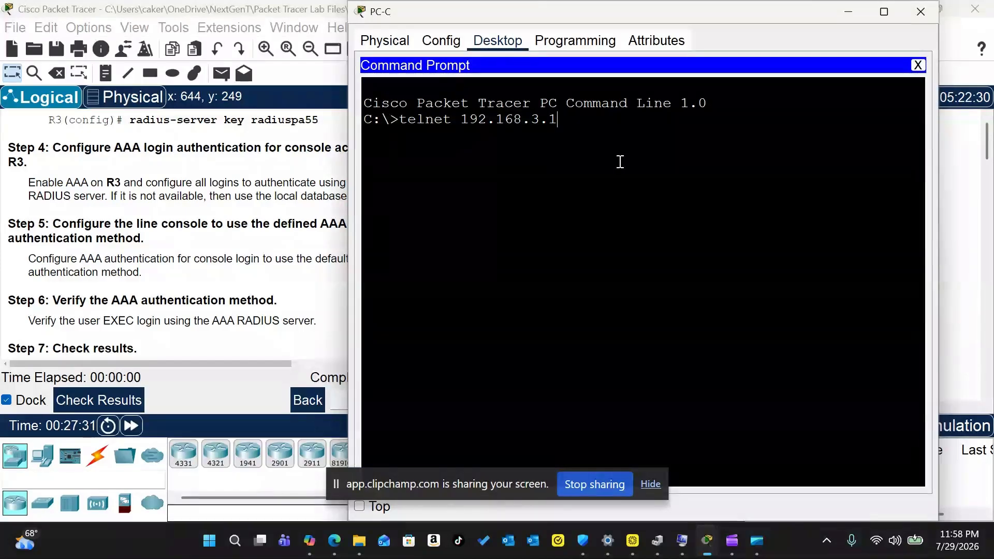
key(Return)
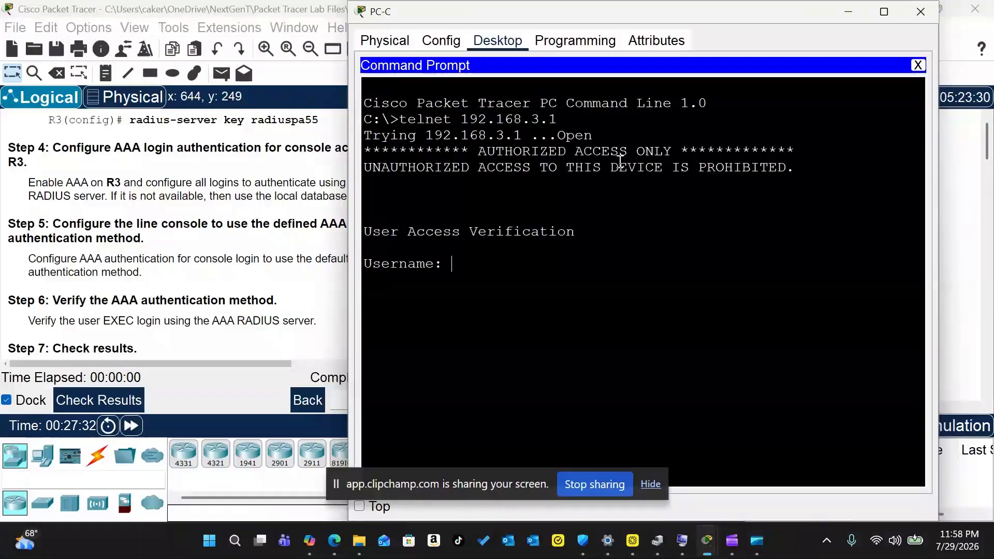
Step: Log in as Admin3 with its password and enter privileged mode
text(Admin3)
key(Return)
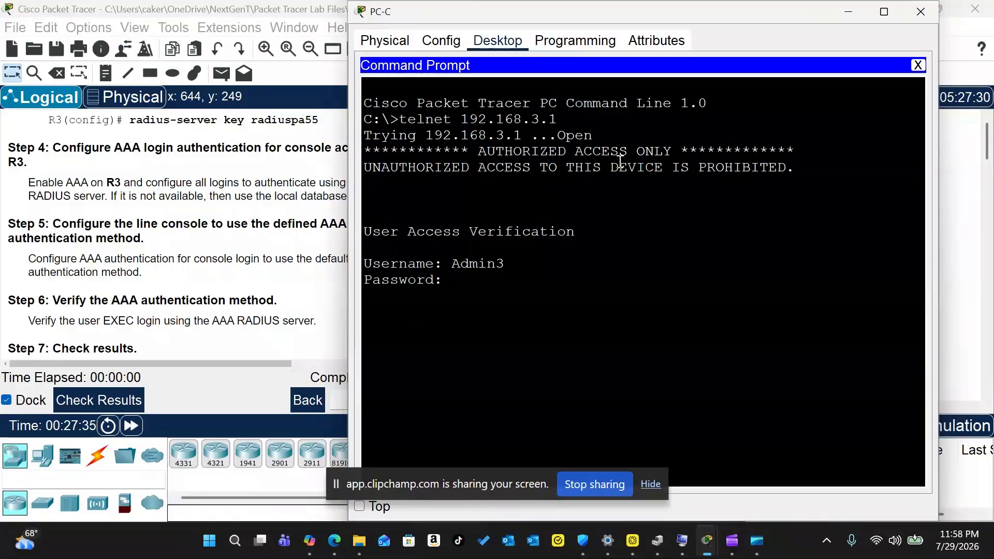
key(Return)
text(en)
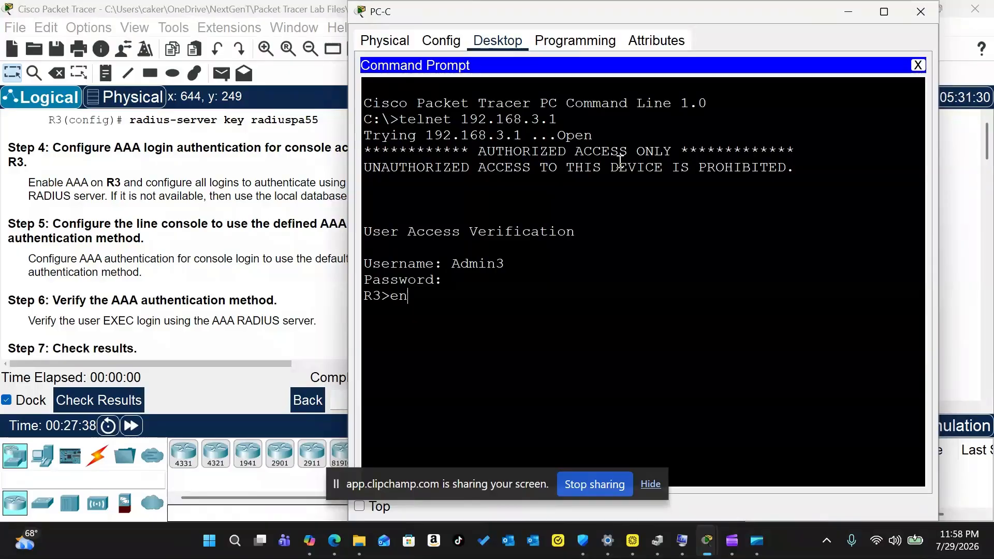
key(Return)
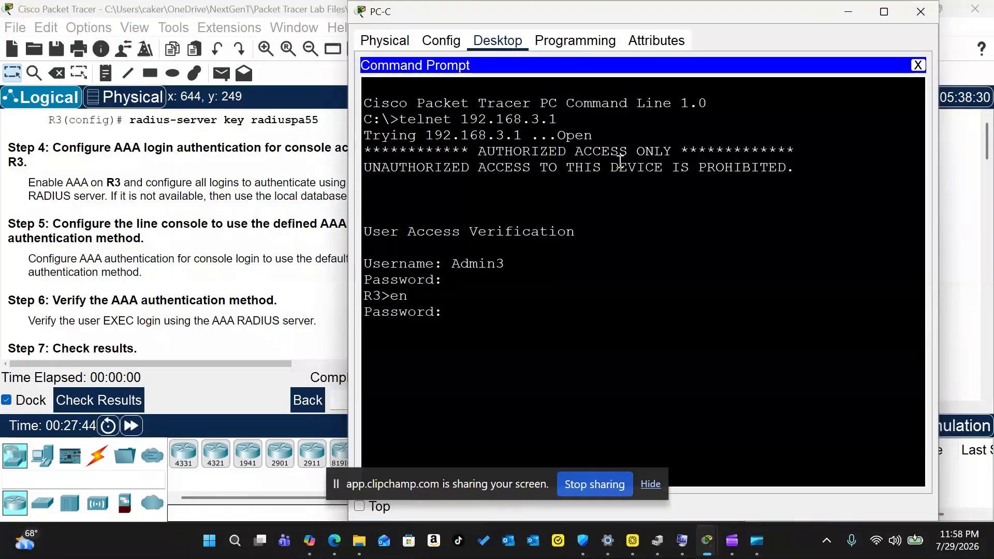
key(Return)
Step: Review R3's running configuration with show run, then close PC-C
text(show run)
key(Return)
key(space)
key(space)
scroll(667, 227, up, 10)
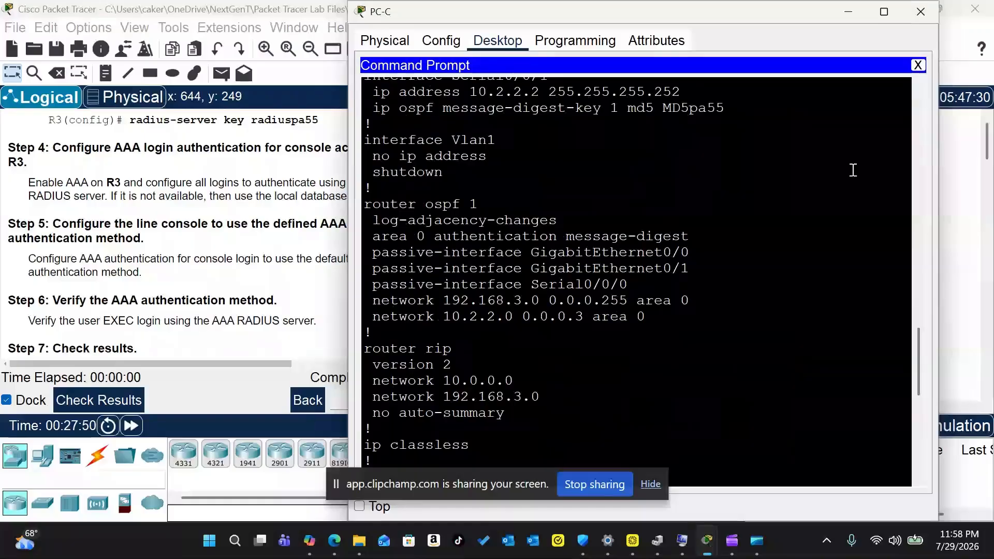
click(848, 11)
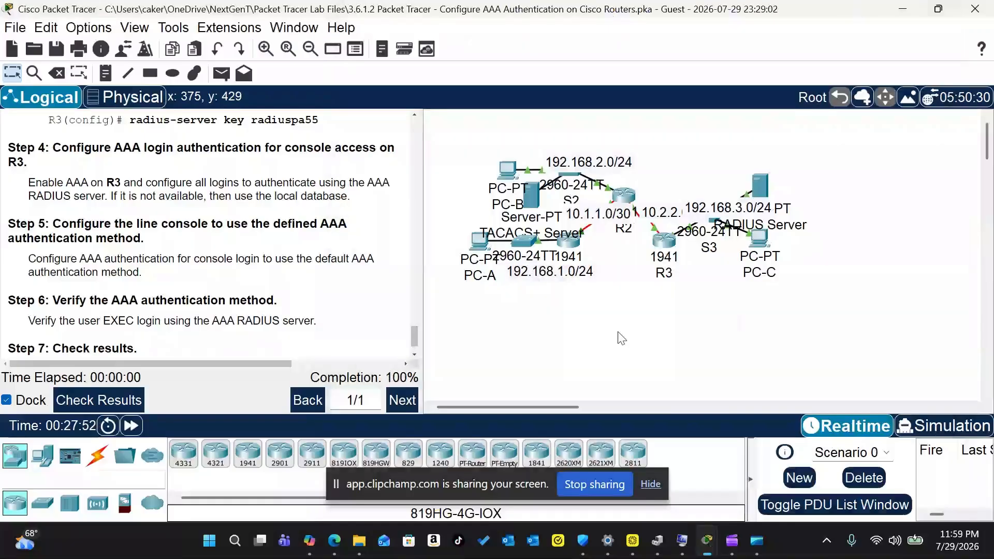